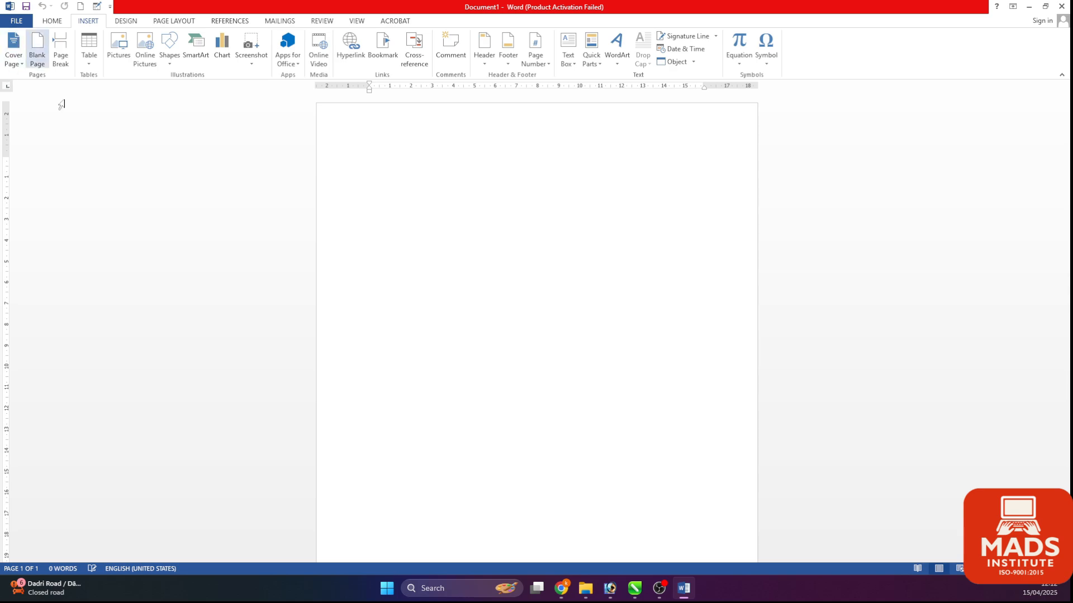
Step: Fill the blank document with sample text using the formula =rand(100,4)
type("=r")
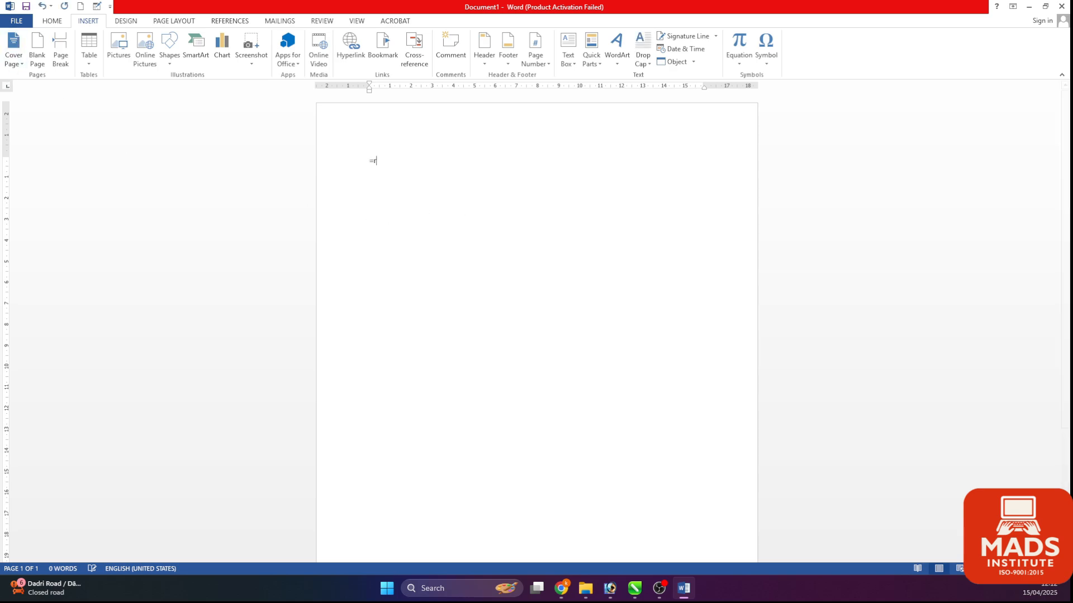
type("and")
key("BackSpace")
key("BackSpace")
key("BackSpace")
type("=rand(100,4)")
key("Return")
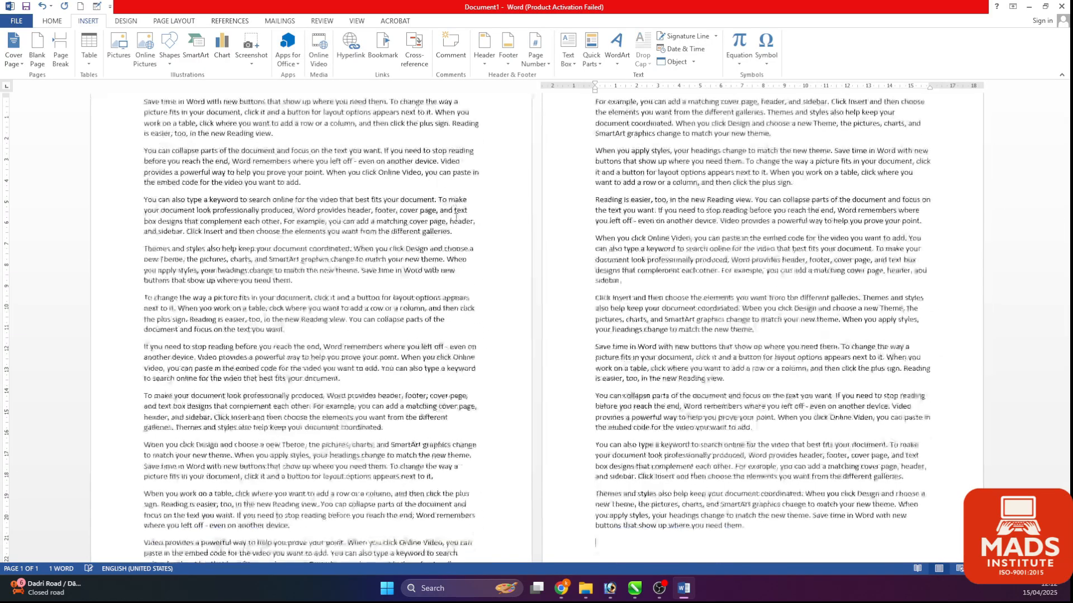
Step: Add the line "What Is computer" on its own below the first paragraph of page 1
scroll(538, 264, "up", 7)
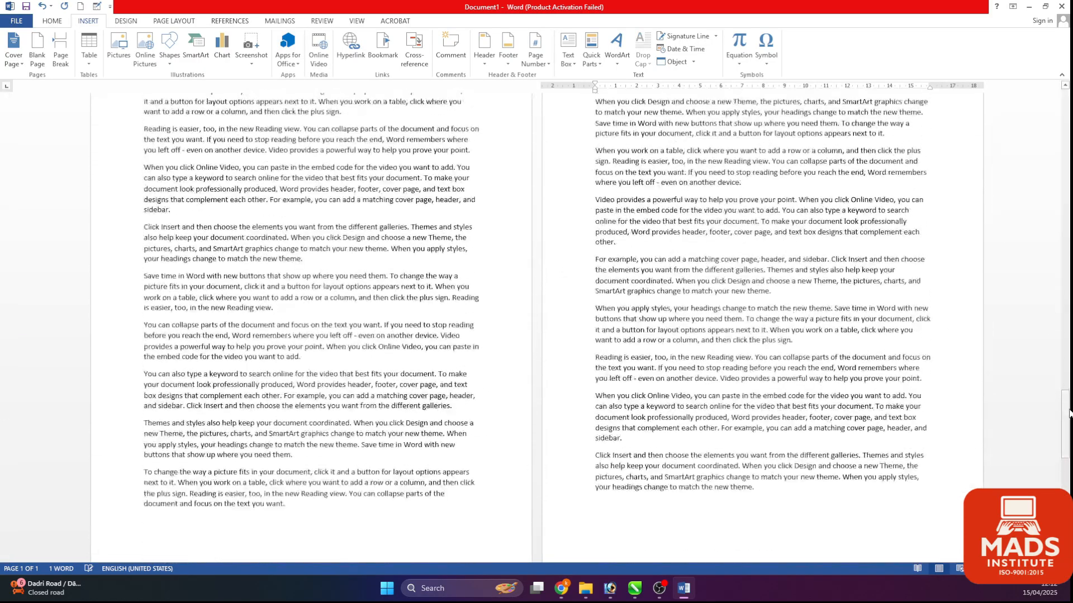
left_click_drag(1064, 414, 1065, 104)
left_click(189, 205)
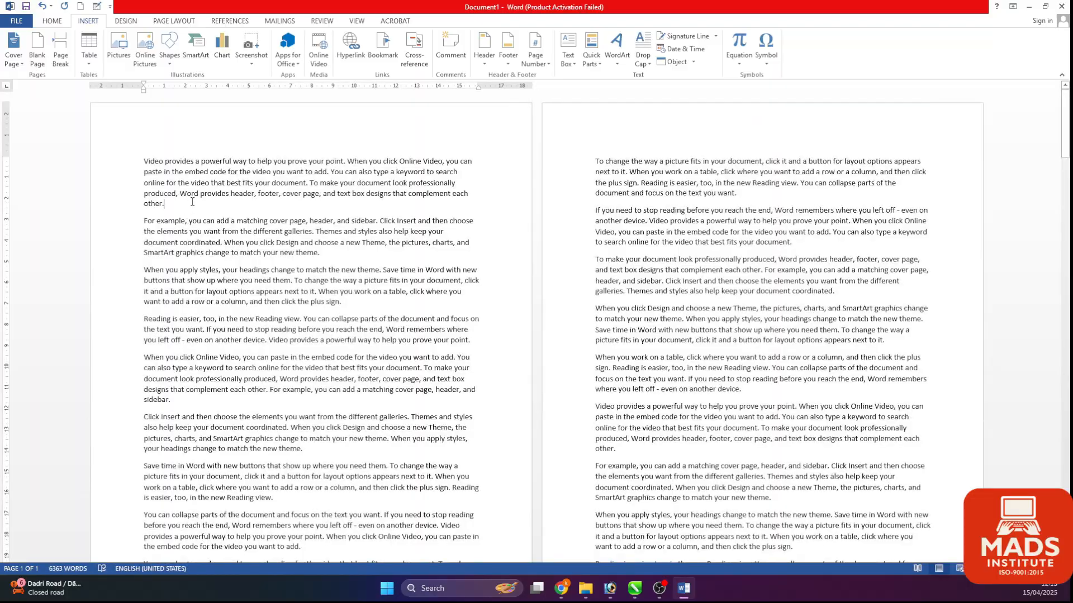
key("Return")
type("What Is computer")
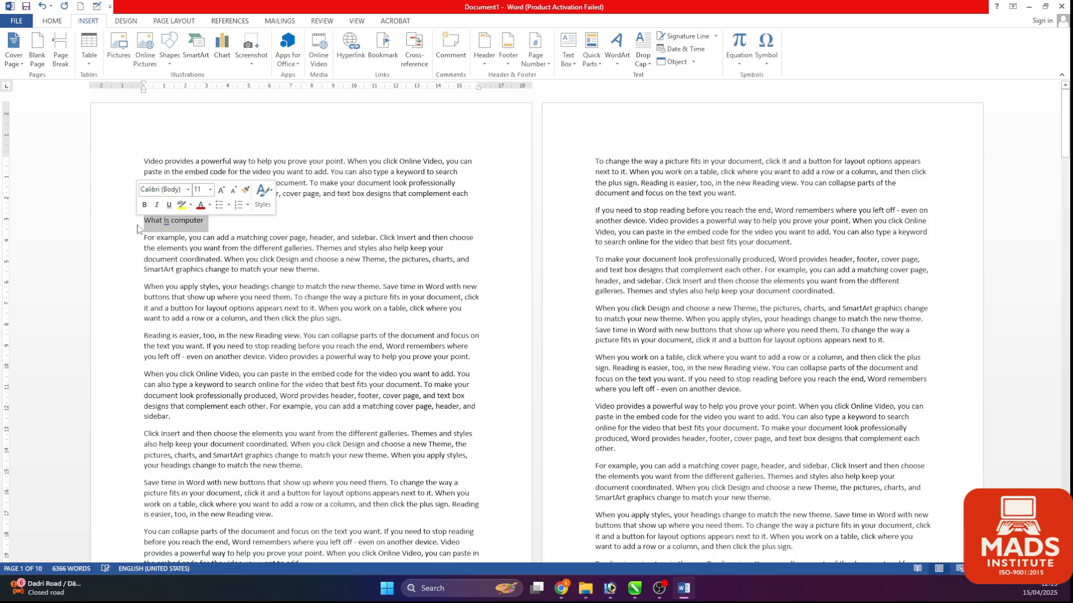
Step: Make the "What Is computer" line bold and larger as a heading, and copy it for reuse
left_click(104, 222)
key("ctrl+c")
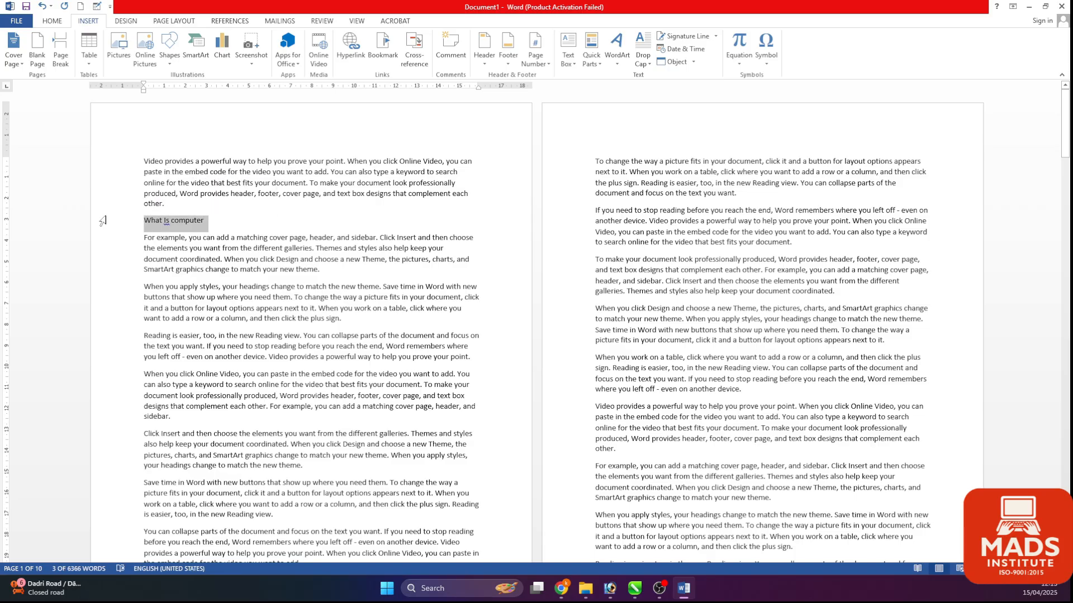
key("ctrl+b")
key("ctrl+shift+period")
key("ctrl+shift+period")
key("ctrl+shift+period")
key("ctrl+shift+period")
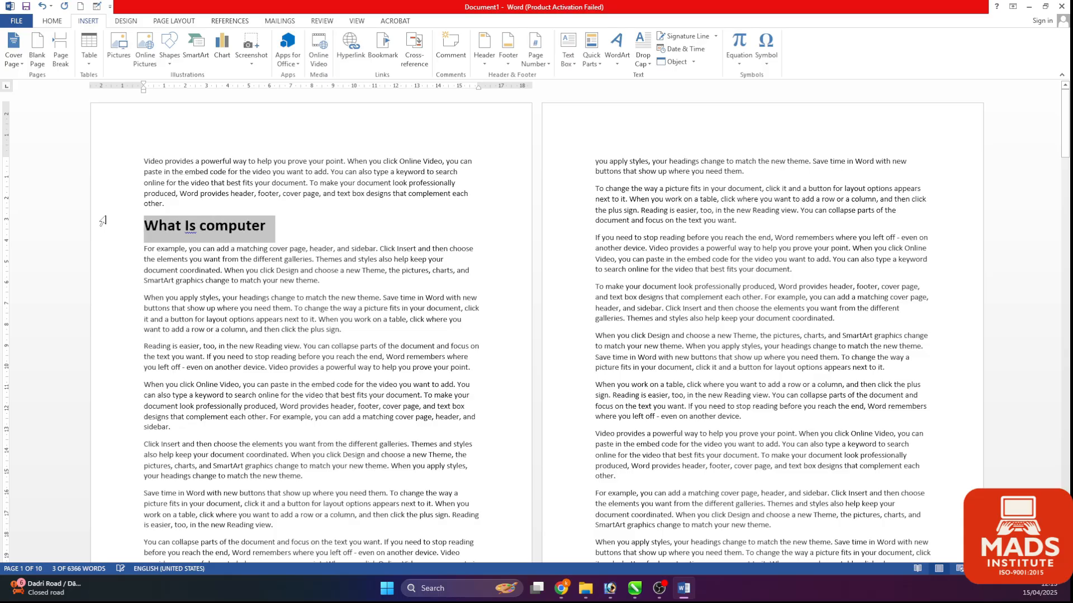
key("ctrl+shift+comma")
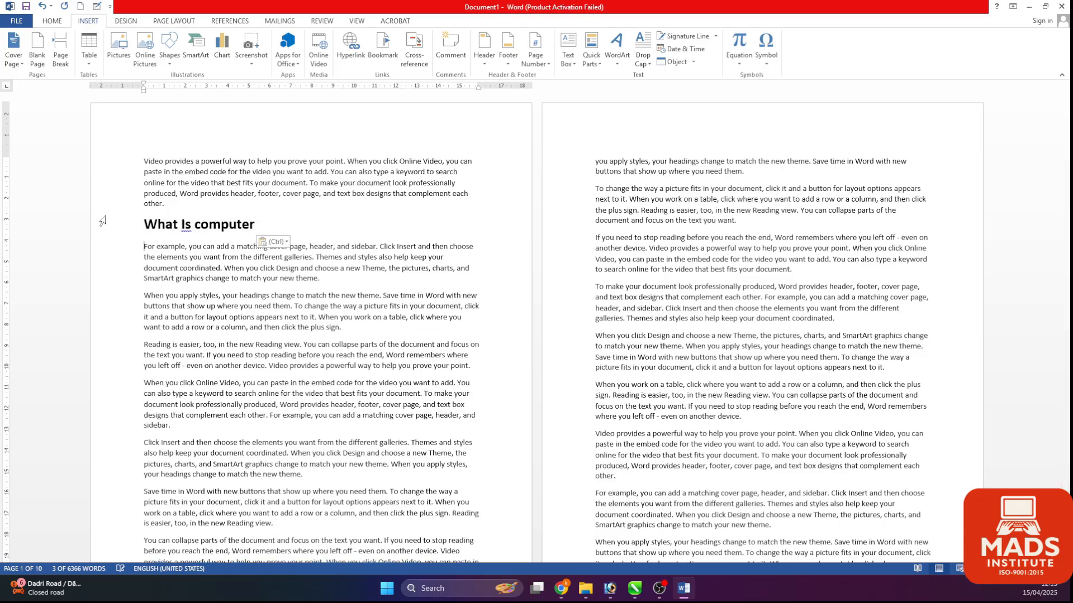
key("ctrl+v")
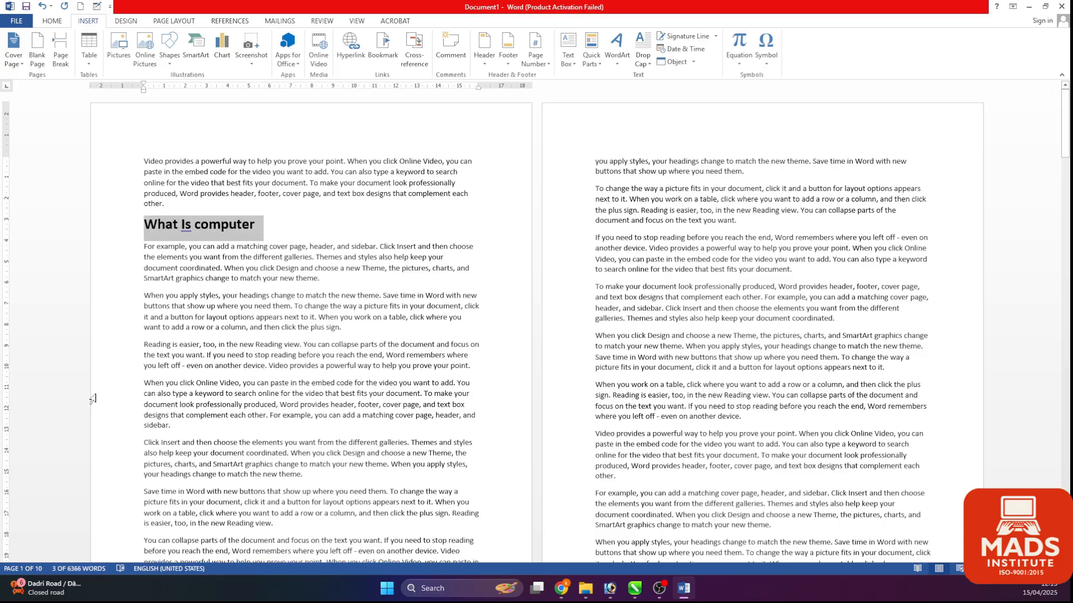
Step: Paste the heading below the page 1 paragraph starting "Click Insert and then choose", removing the extra blank line
scroll(252, 291, "down", 4)
left_click(339, 344)
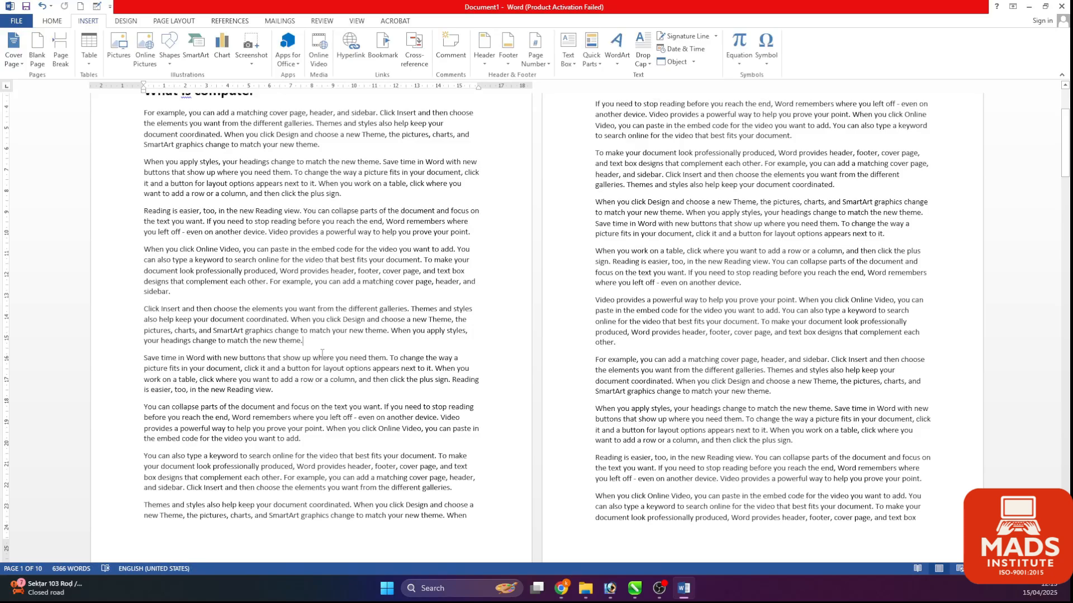
key("Return")
key("ctrl+v")
scroll(302, 357, "down", 5)
key("BackSpace")
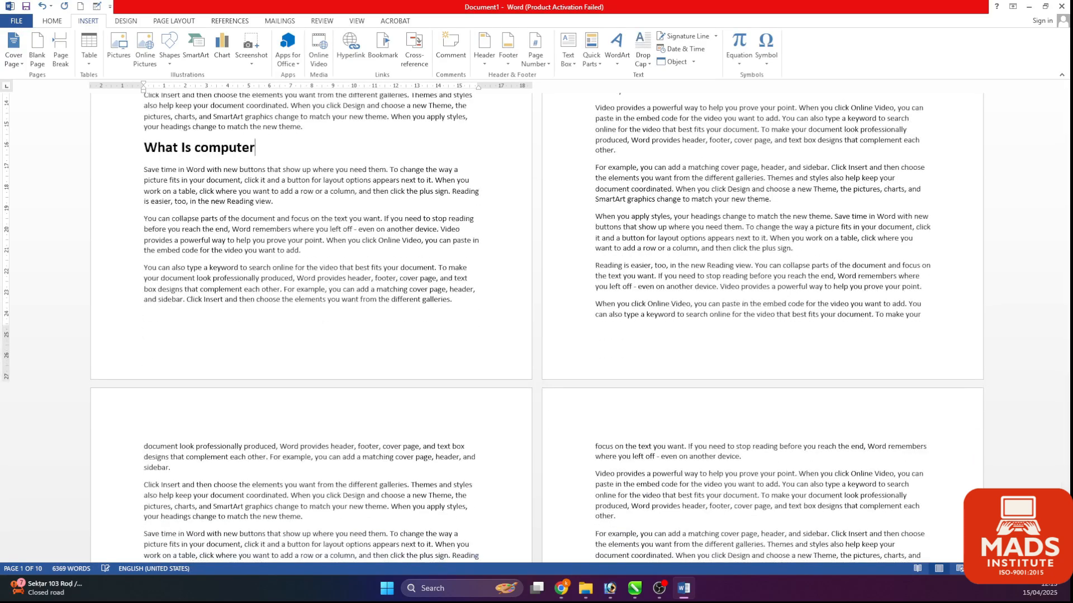
Step: Paste the "What Is computer" heading at two places on page 3, below its first paragraph and below the "You can collapse parts" paragraph
scroll(302, 364, "down", 3)
left_click(248, 368)
key("Return")
key("ctrl+v")
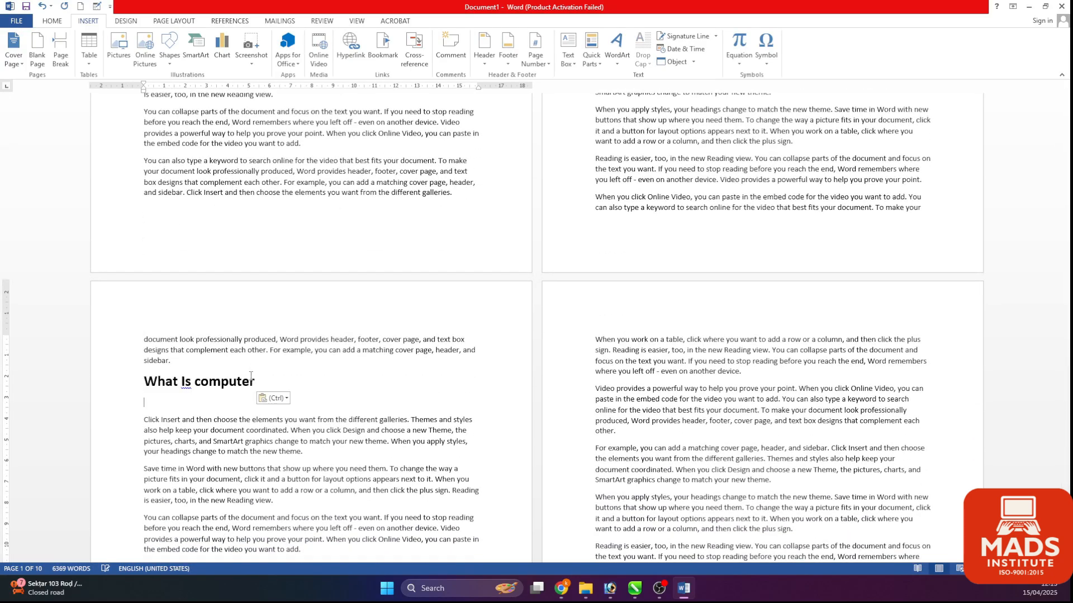
scroll(279, 386, "down", 5)
key("Return")
key("ctrl+v")
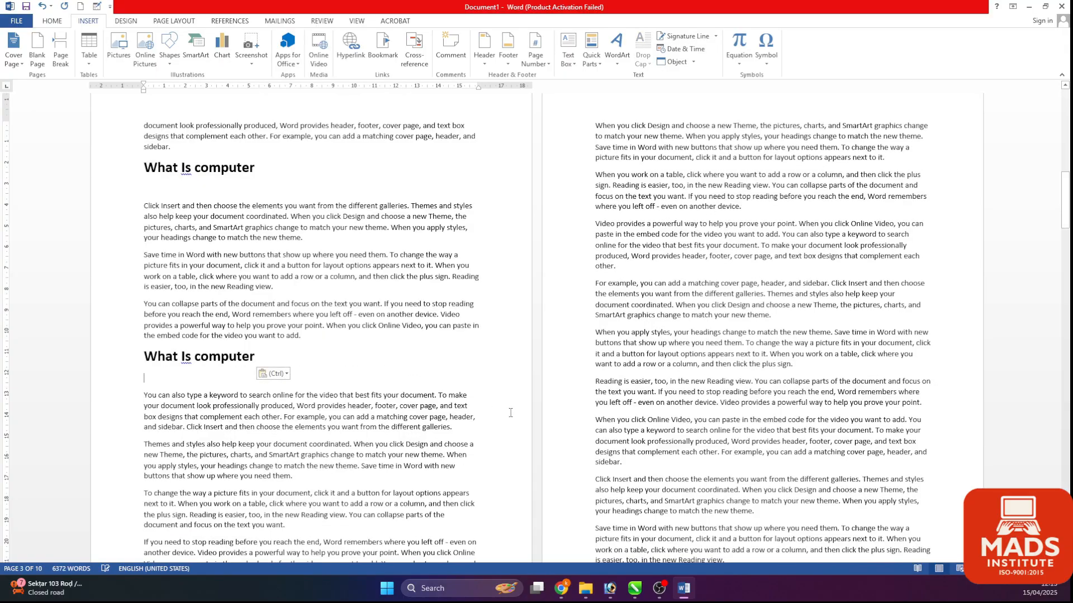
Step: Paste the heading below the page 2 paragraph starting "Video provides a powerful way" and remove the extra blank line
scroll(649, 344, "up", 8)
left_click(679, 204)
key("Return")
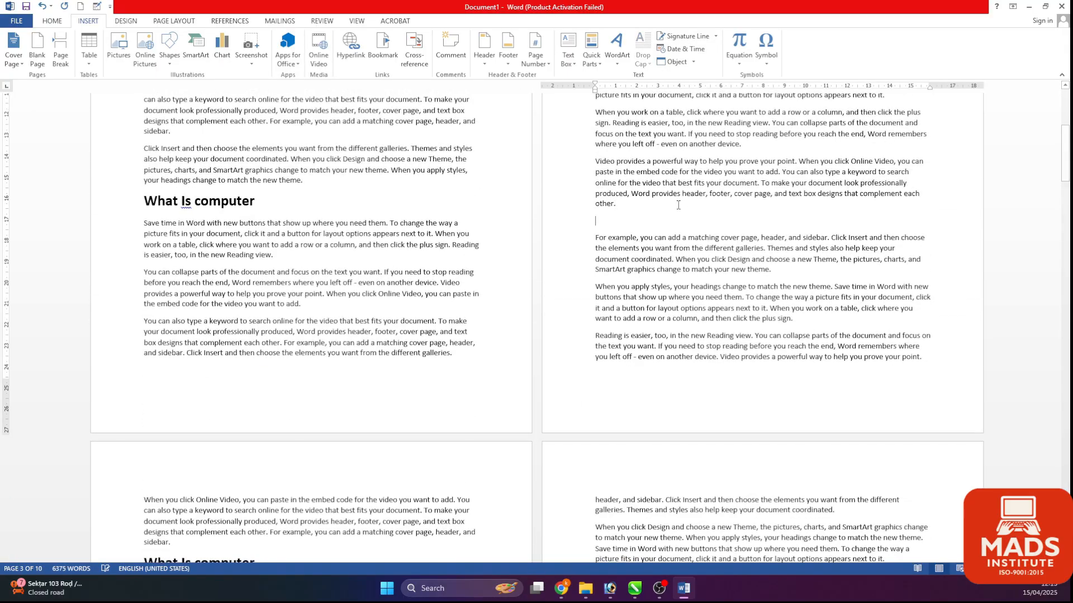
key("ctrl+v")
scroll(635, 294, "up", 3)
key("BackSpace")
Step: Paste the heading below the second paragraph of page 2, "To change the way a picture fits", without a trailing blank line
scroll(624, 296, "up", 4)
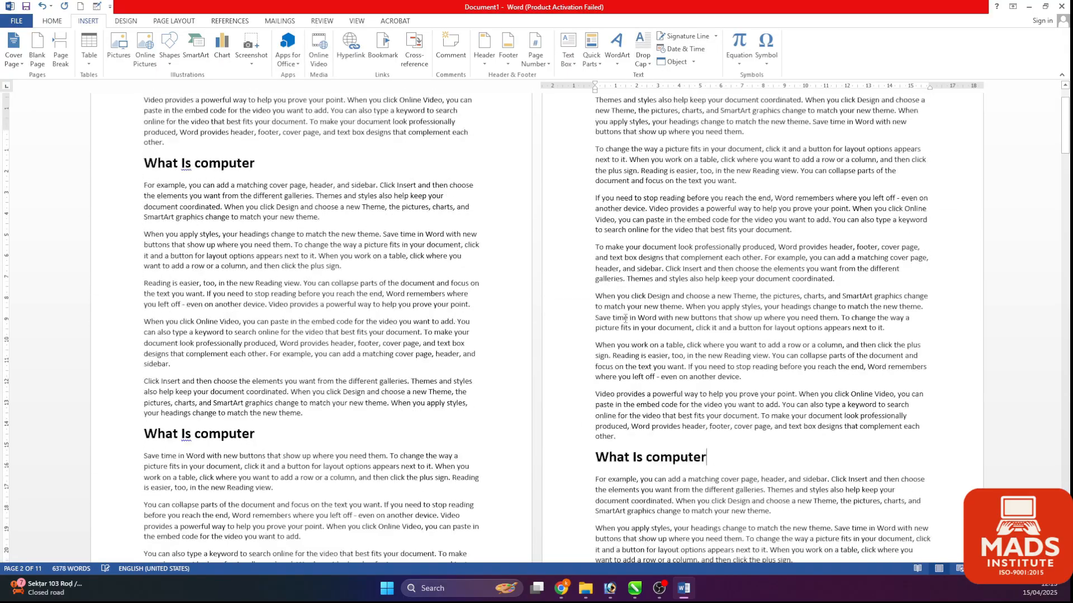
key("Return")
key("ctrl+v")
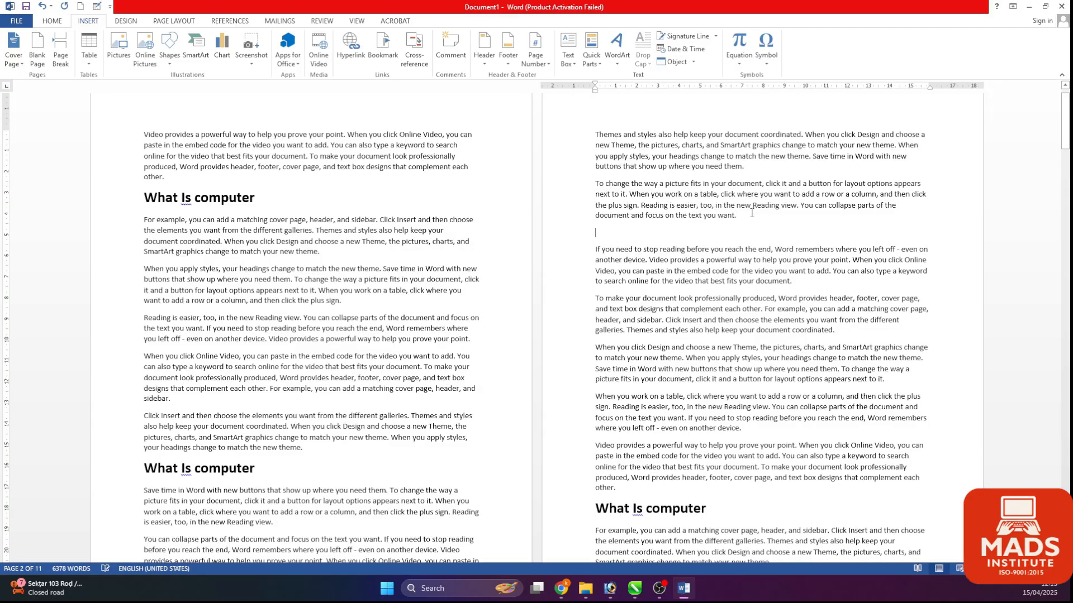
scroll(762, 336, "up", 1)
key("BackSpace")
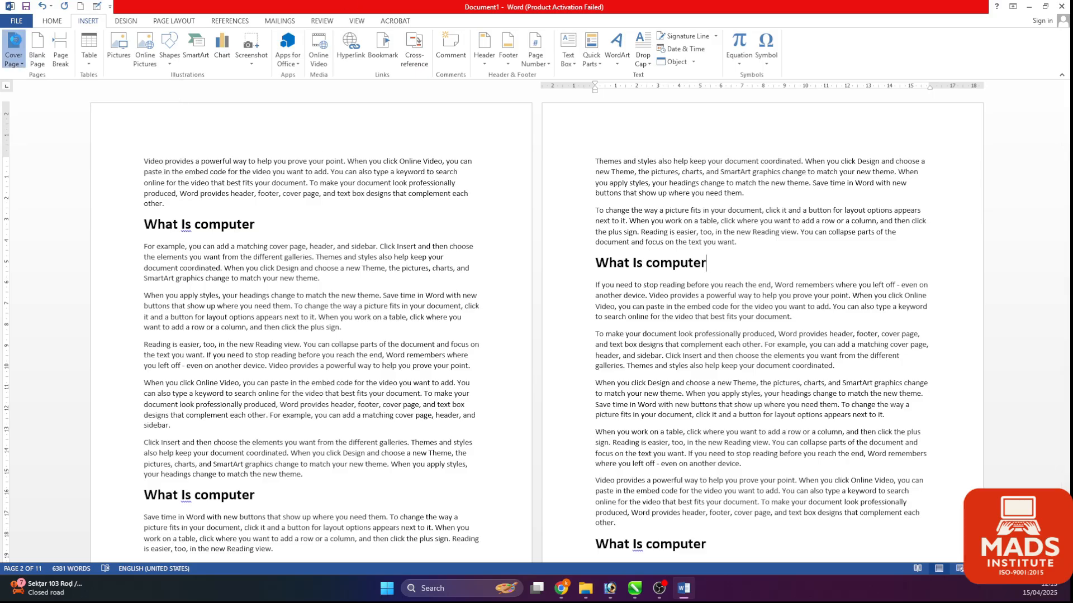
Step: Insert the built-in Filigree cover page and select its document title placeholder
left_click(16, 45)
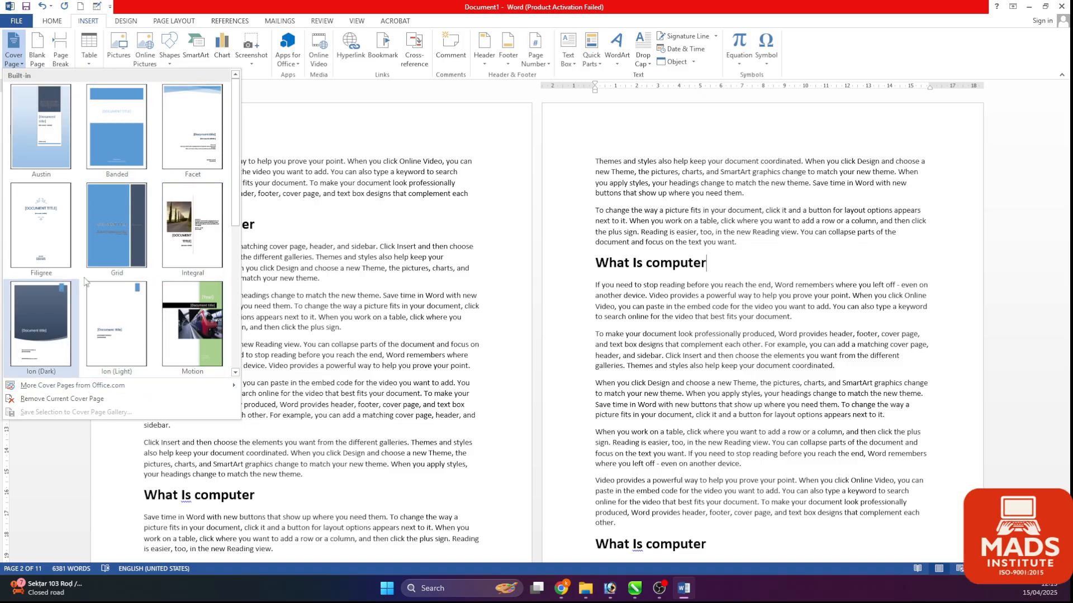
left_click(47, 225)
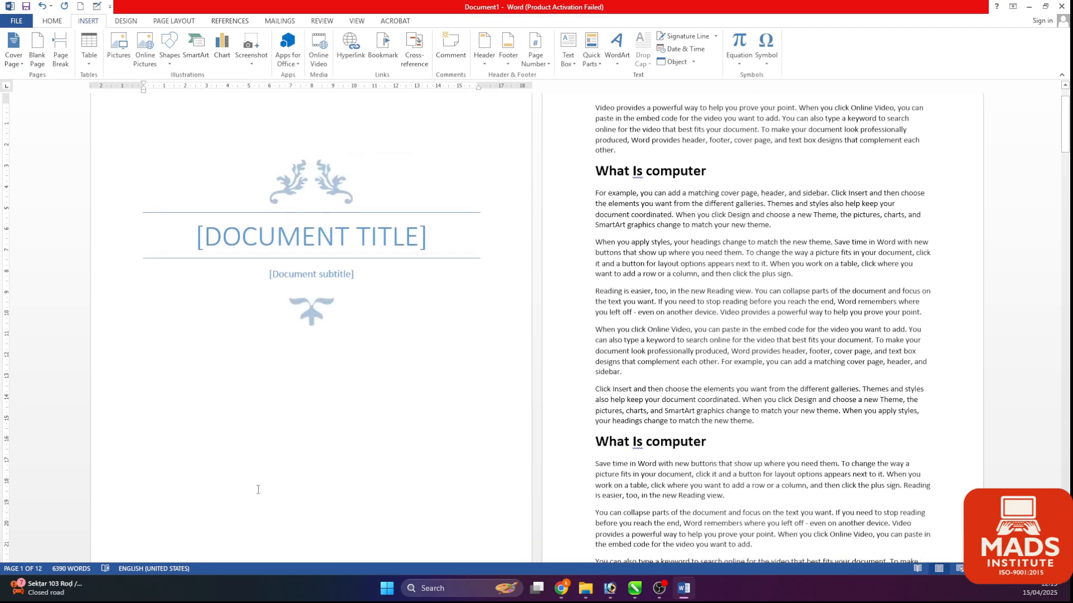
left_click(323, 295)
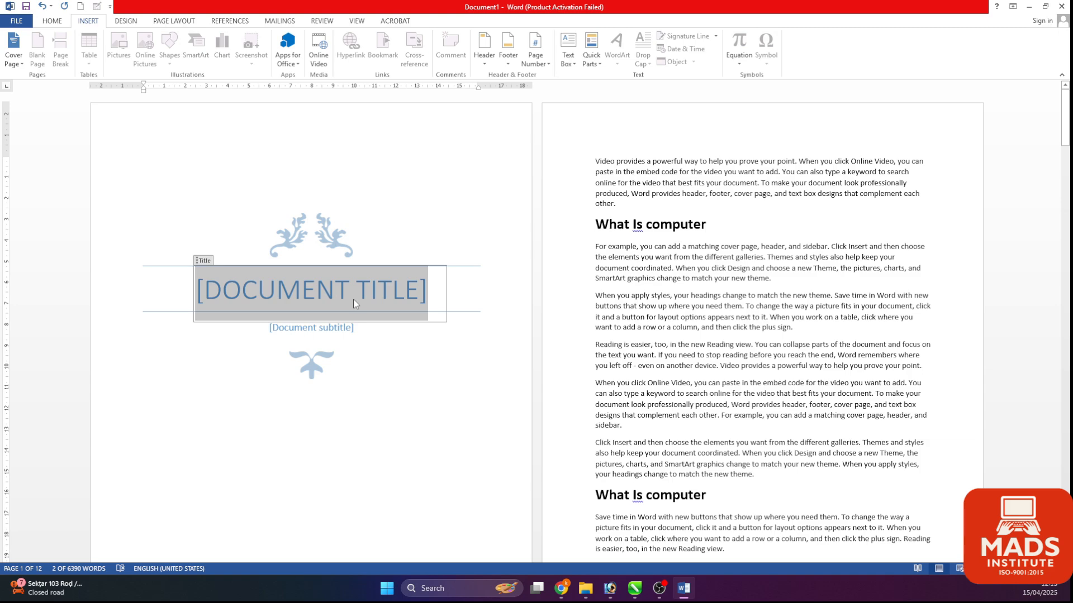
type("AJAY")
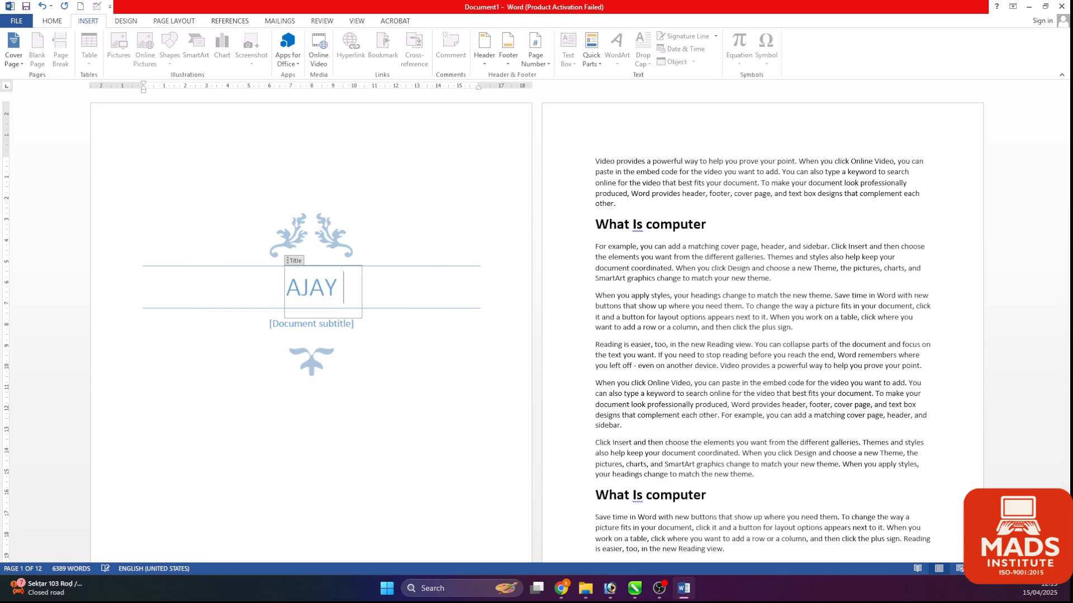
key("BackSpace")
key("BackSpace")
key("BackSpace")
key("BackSpace")
key("BackSpace")
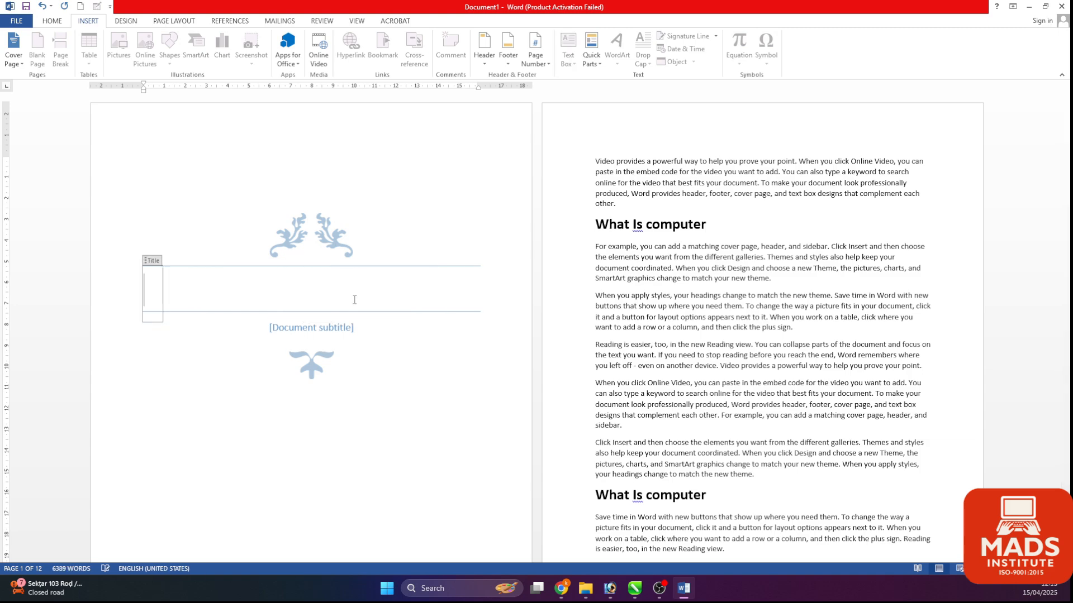
Step: Enter COMPUTER NOTES as the cover page title and centre it
type("COMNP")
key("BackSpace")
key("BackSpace")
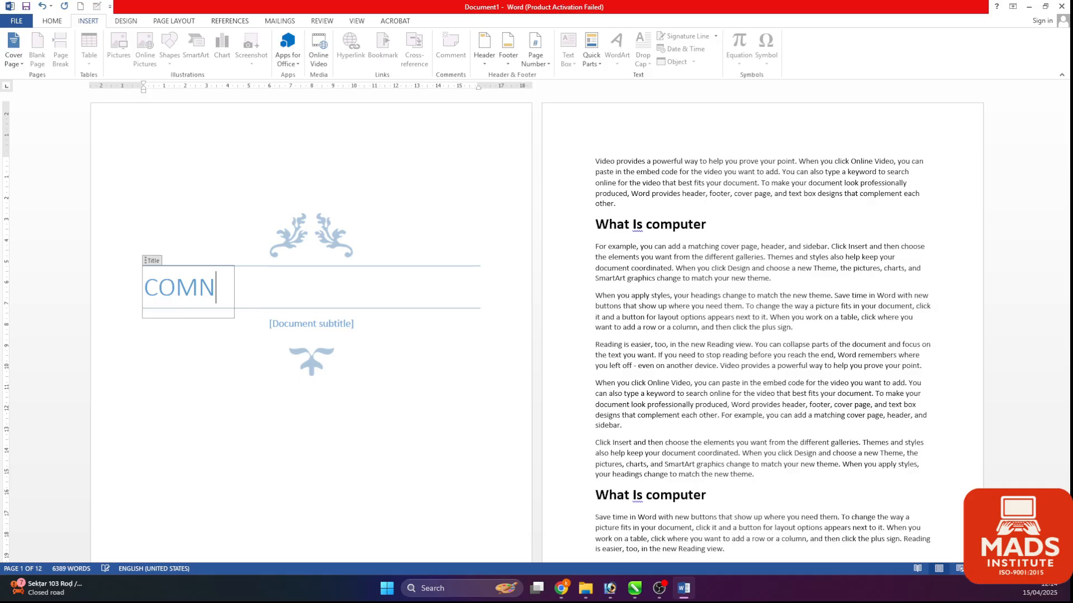
type("PUTER NOTES")
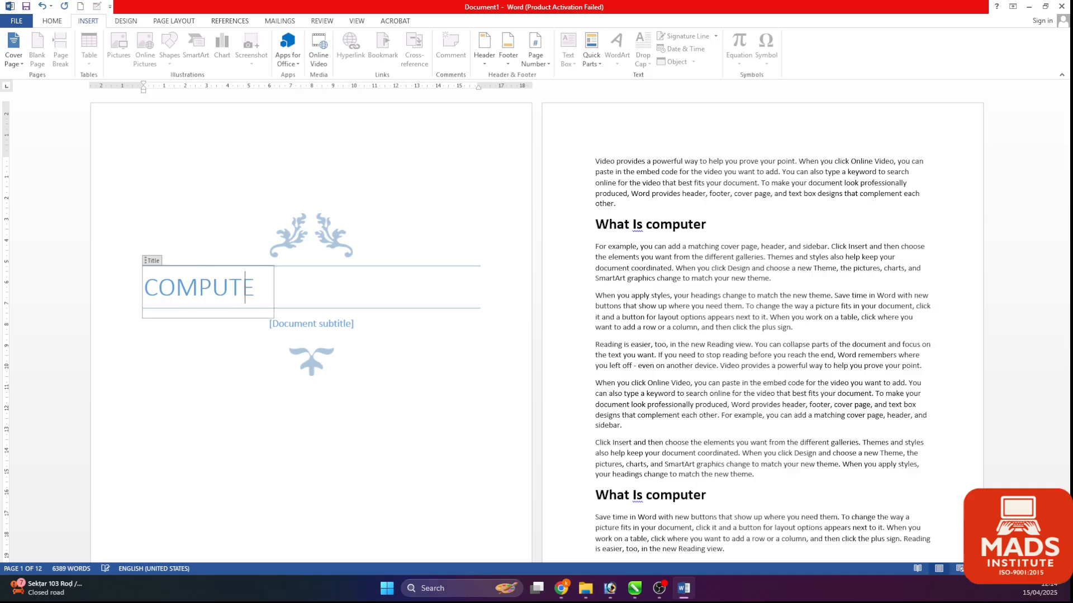
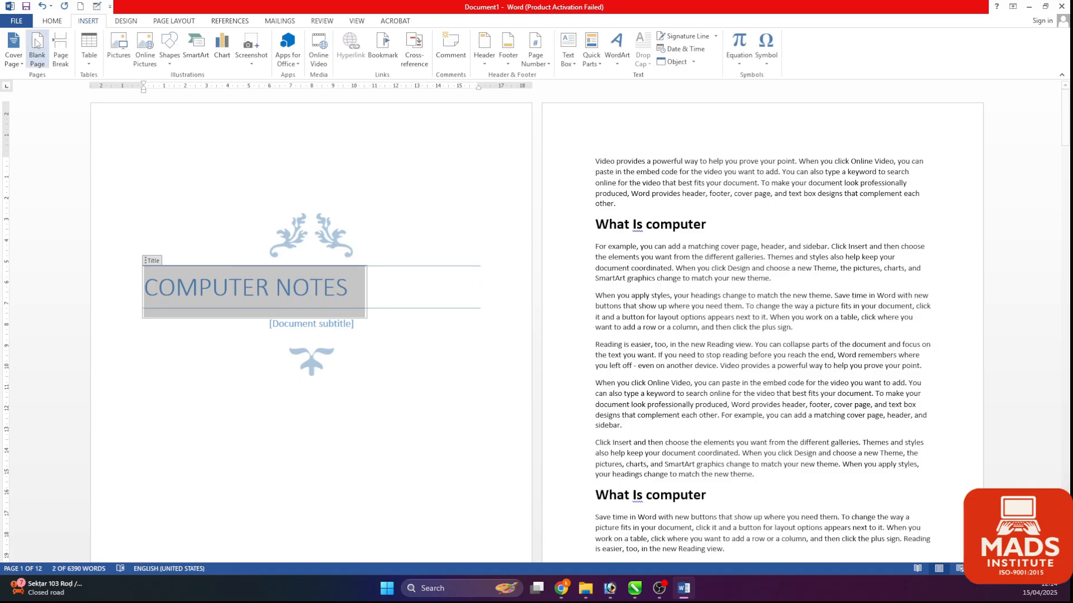
left_click(52, 20)
left_click(256, 59)
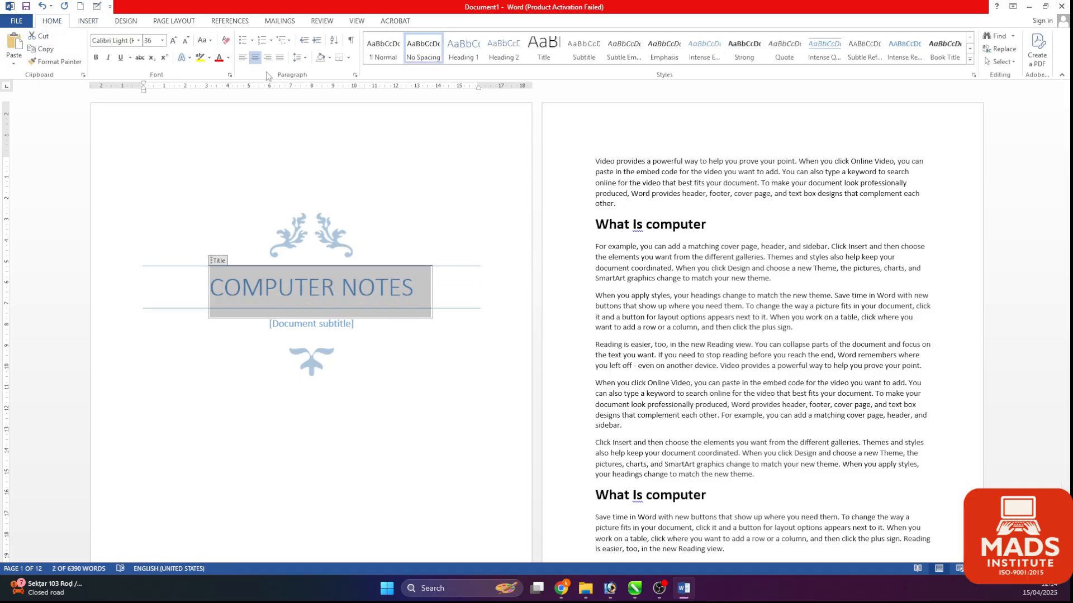
Step: Replace the cover page subtitle with "Note Make by" followed by the author's name
left_click(311, 325)
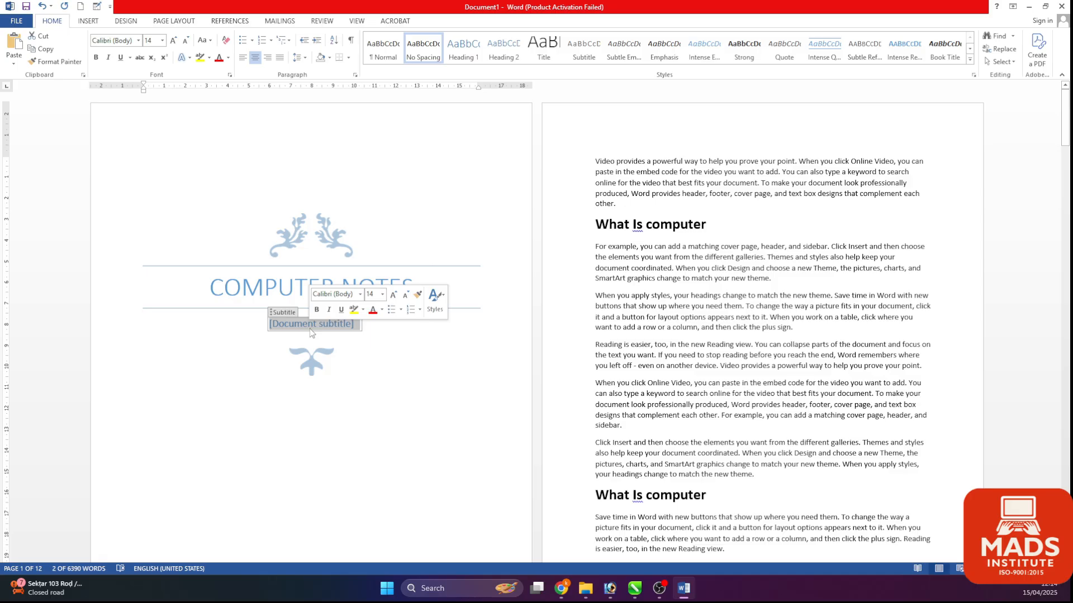
type("Note")
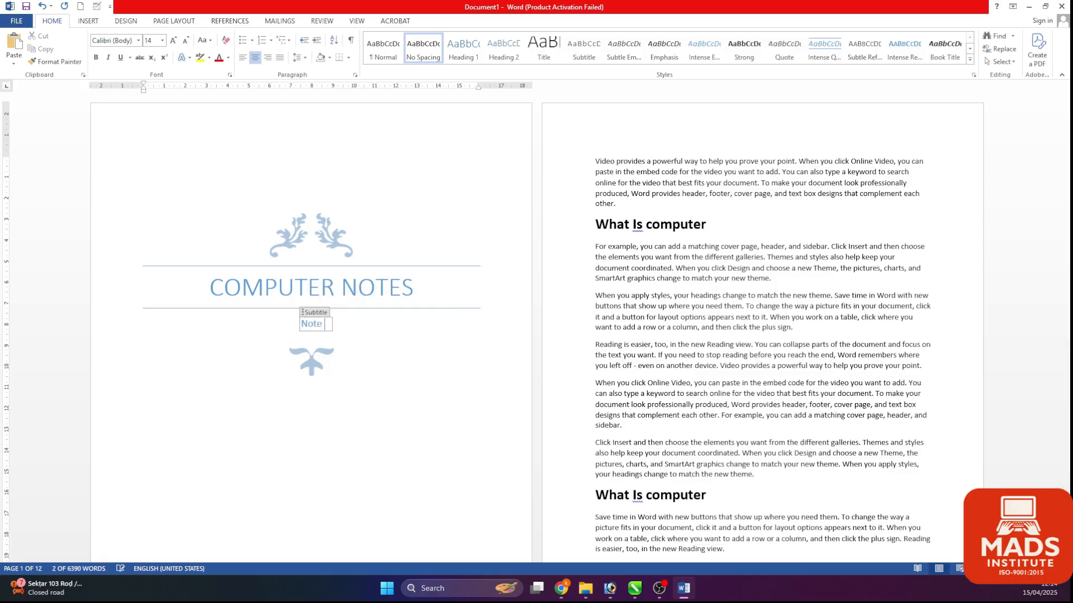
type(" Make b")
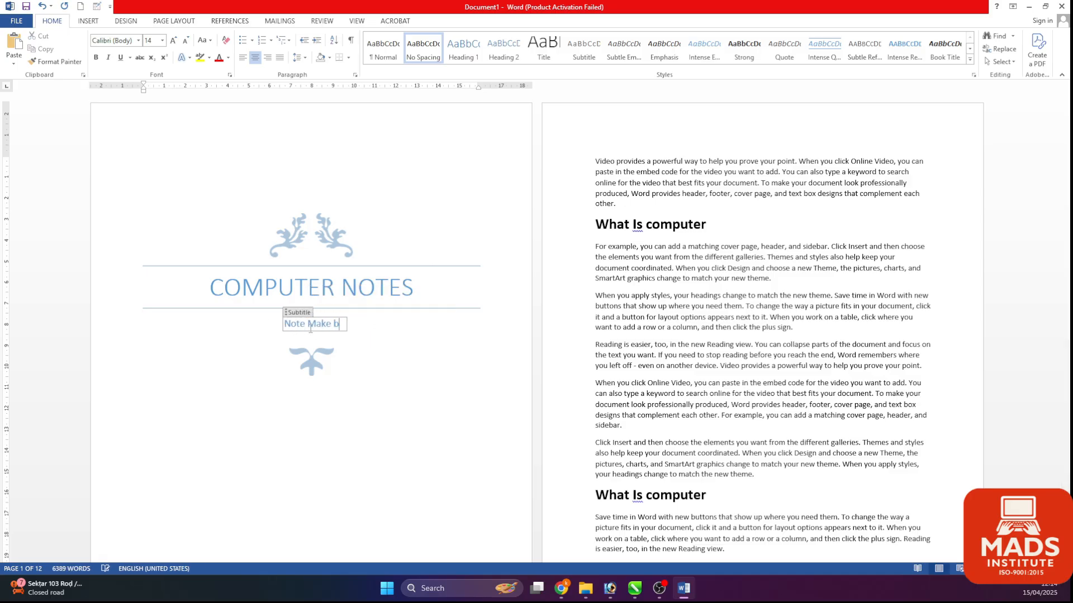
type("y Vishal")
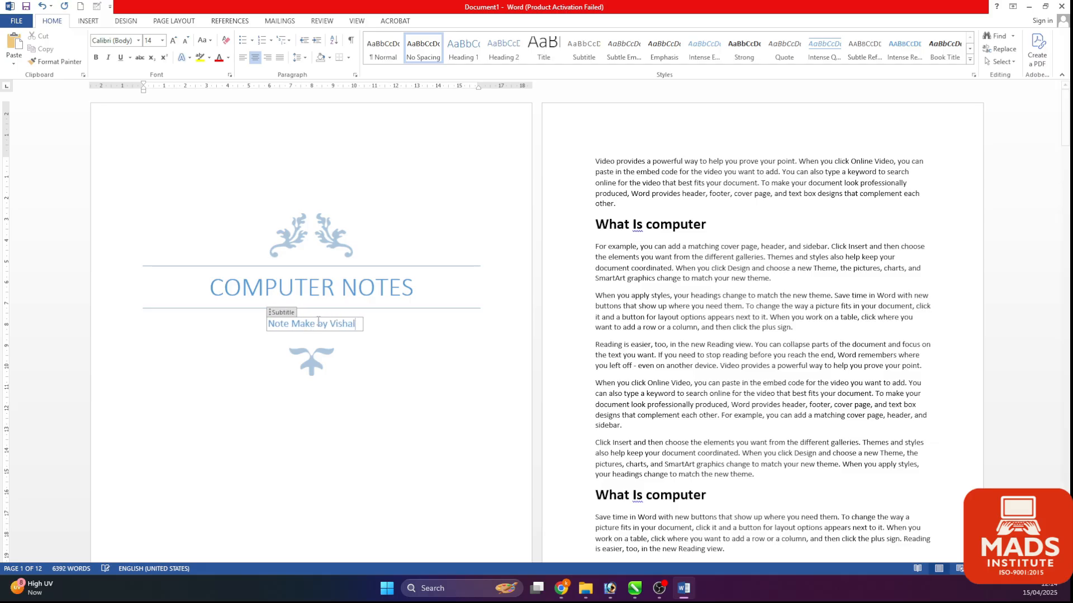
left_click(427, 240)
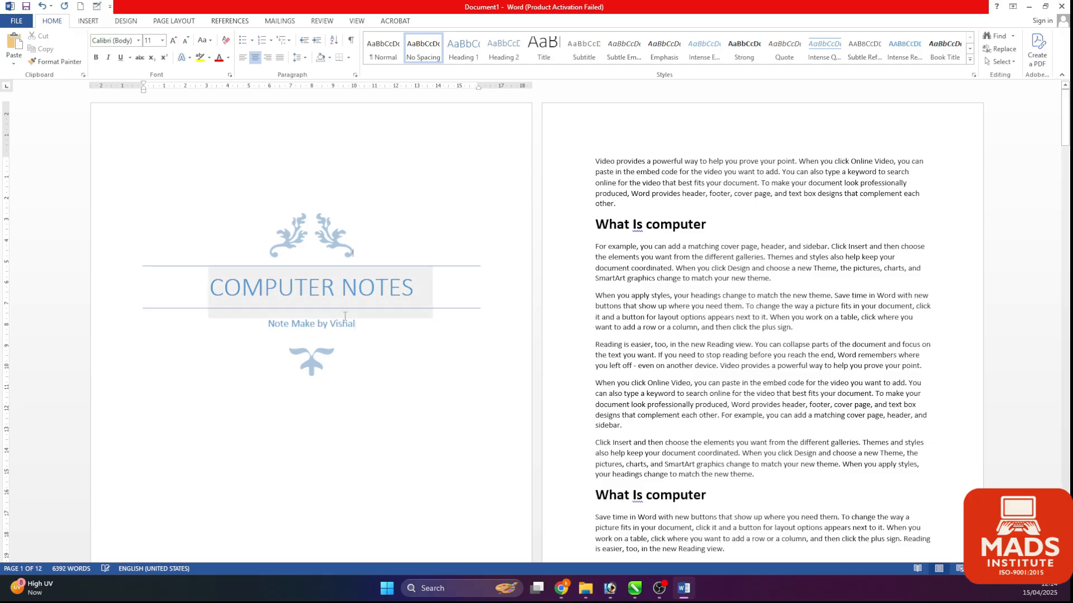
Step: Set the date field near the foot of the cover page to 15/04/2025
scroll(341, 331, "down", 4)
left_click(312, 377)
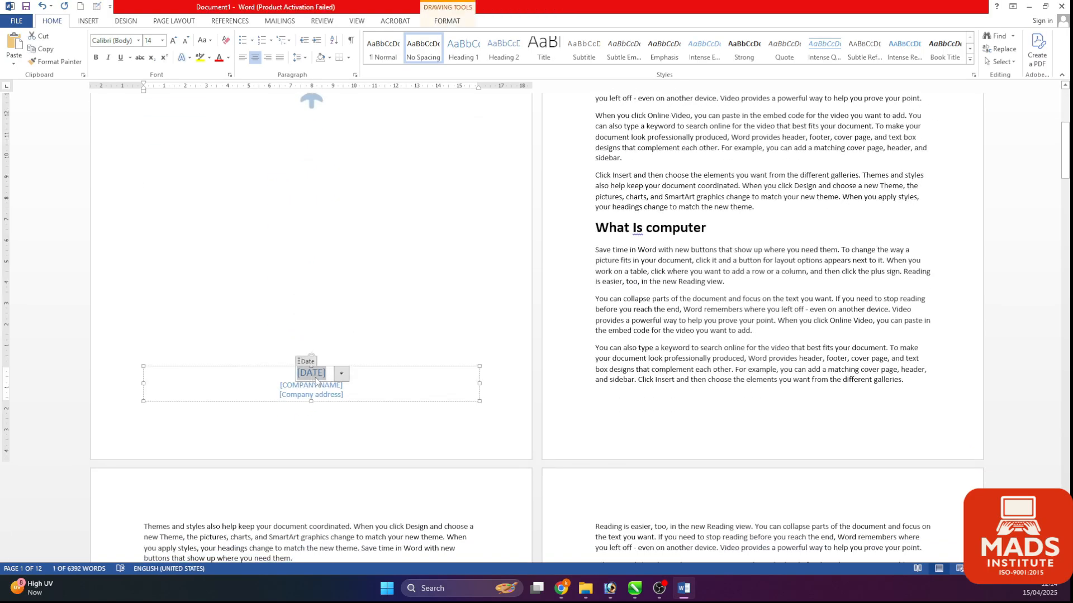
type("15/04/2025")
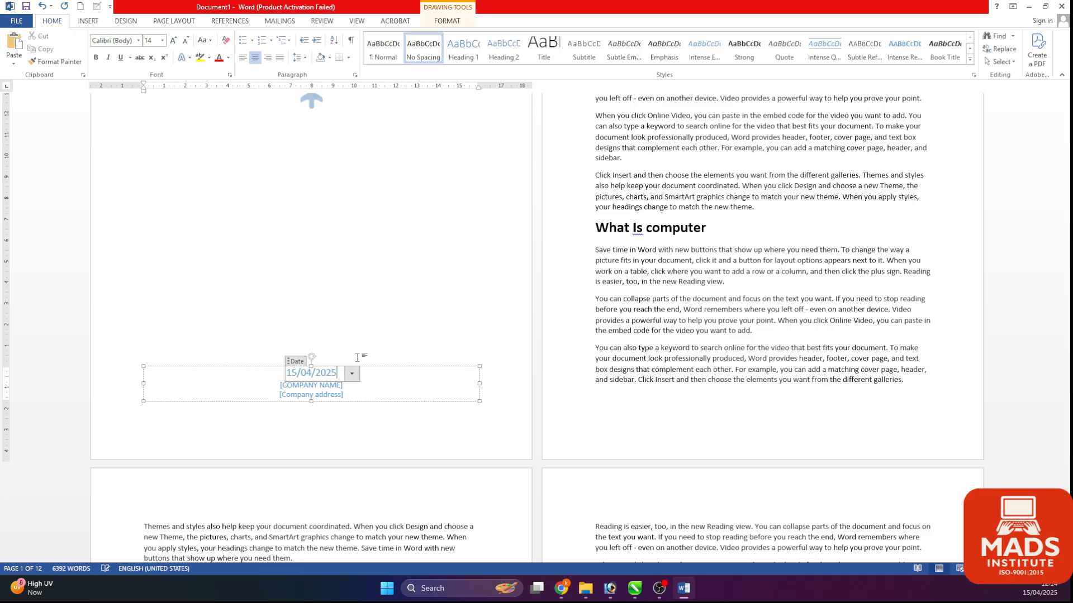
Step: Replace the company name placeholder near the foot of the cover page with MADS INSTITUTE
left_click(312, 385)
type("M")
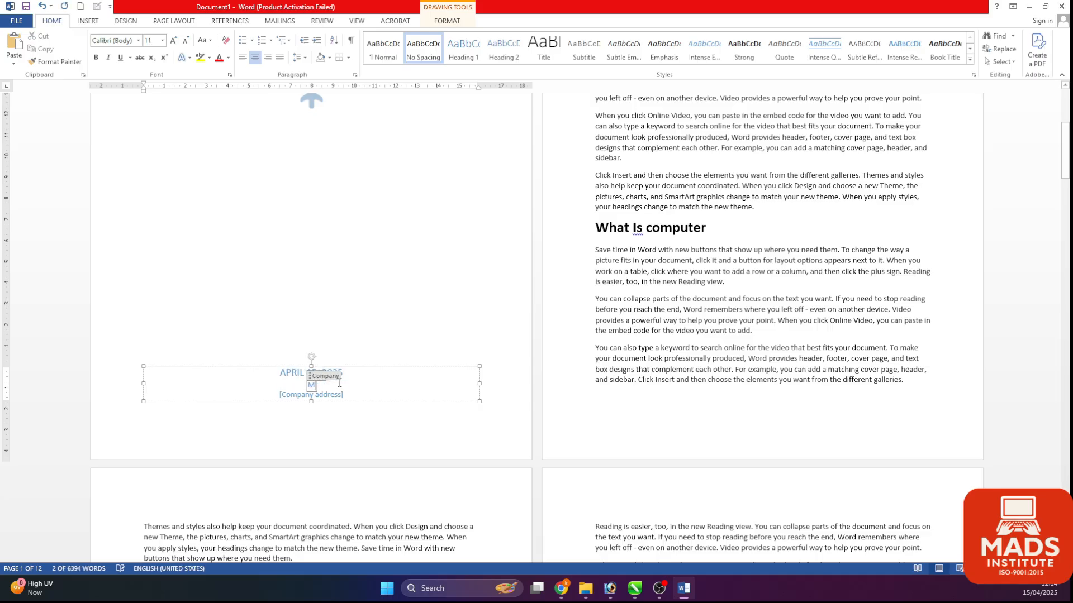
type("ADS INST")
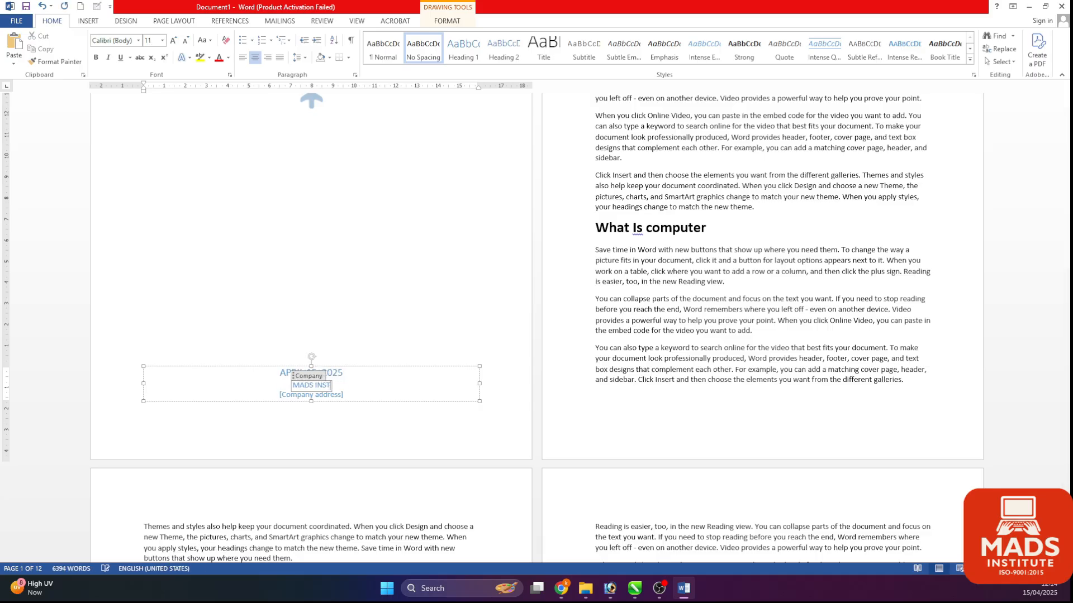
type("ITUTE")
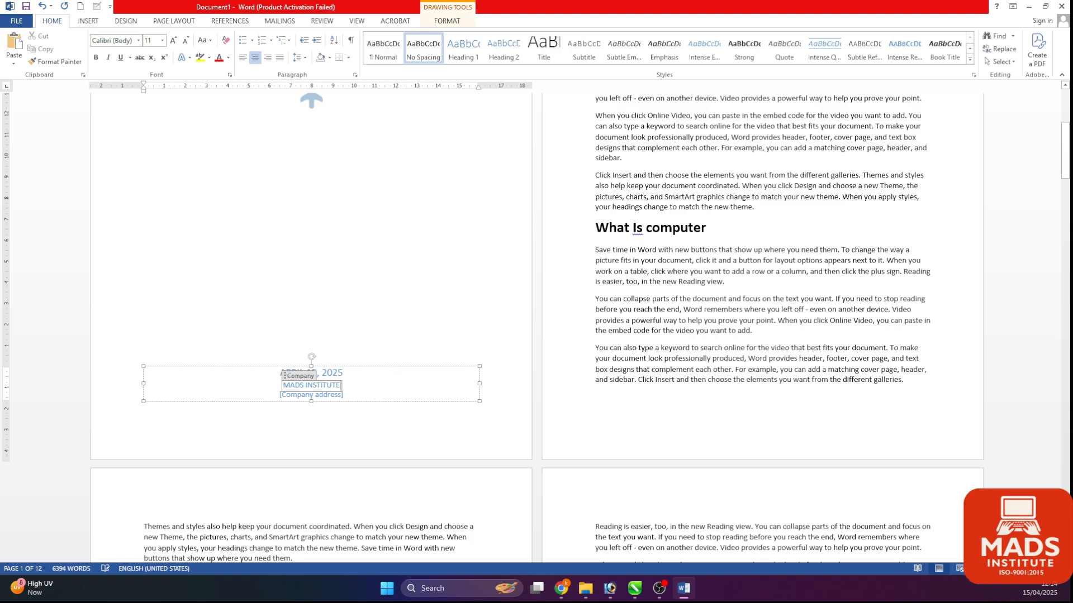
Step: Fill in the company address placeholder beneath the company name on the cover page, correcting the misspelled city
left_click(324, 395)
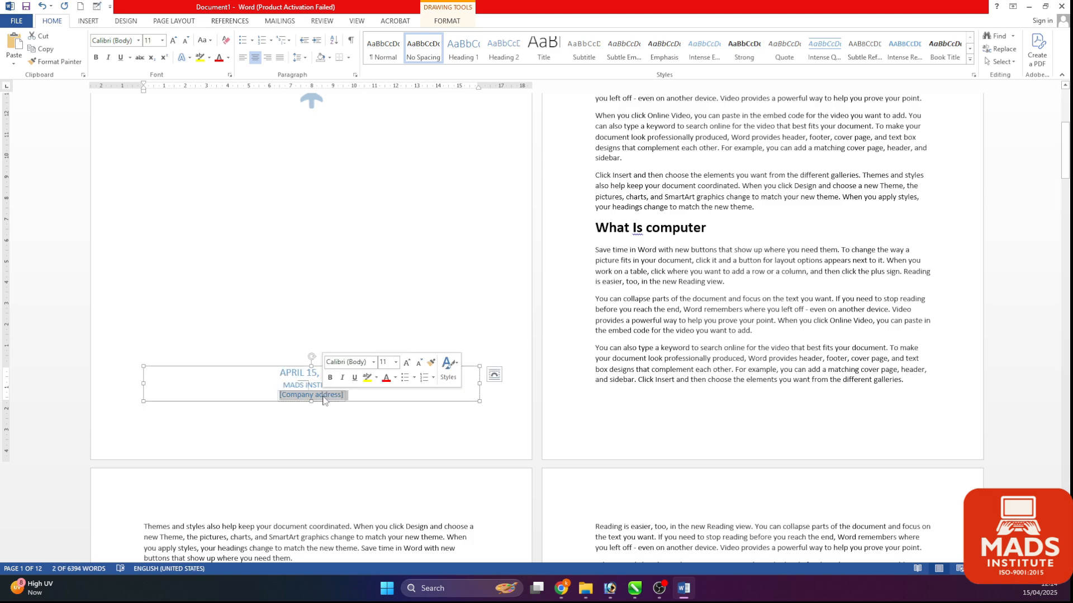
type("Sectro-")
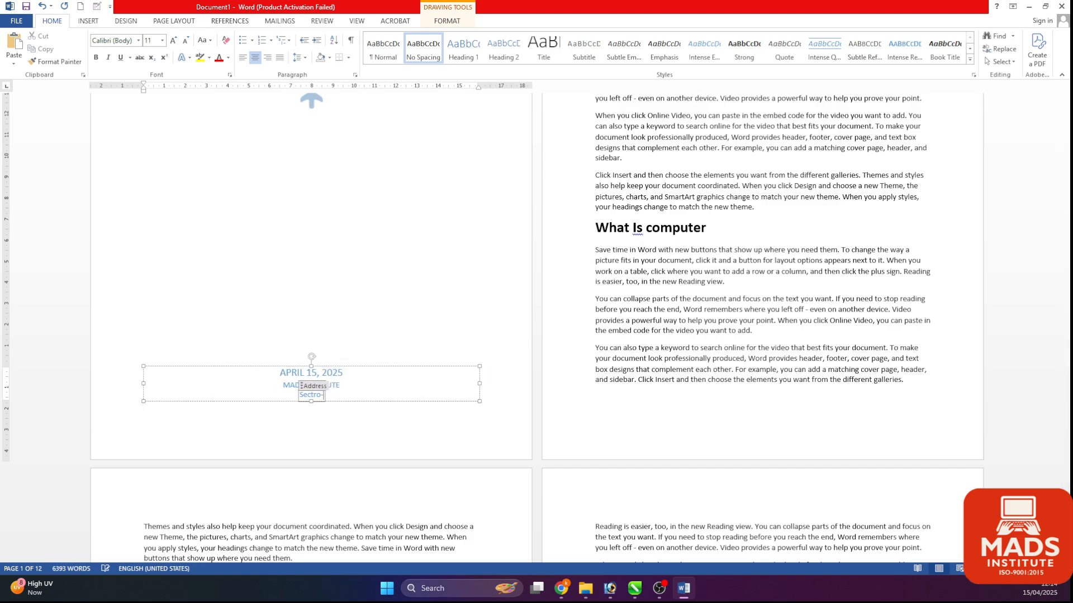
type("121, NOisa")
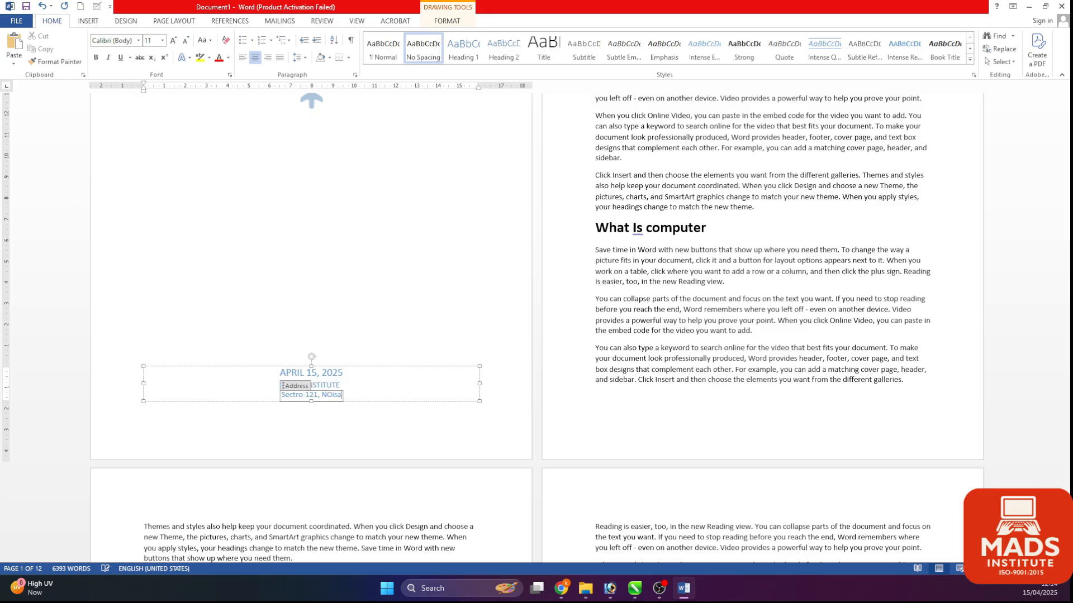
key("BackSpace")
key("BackSpace")
key("BackSpace")
key("BackSpace")
type("oida")
left_click(376, 330)
scroll(391, 335, "up", 6)
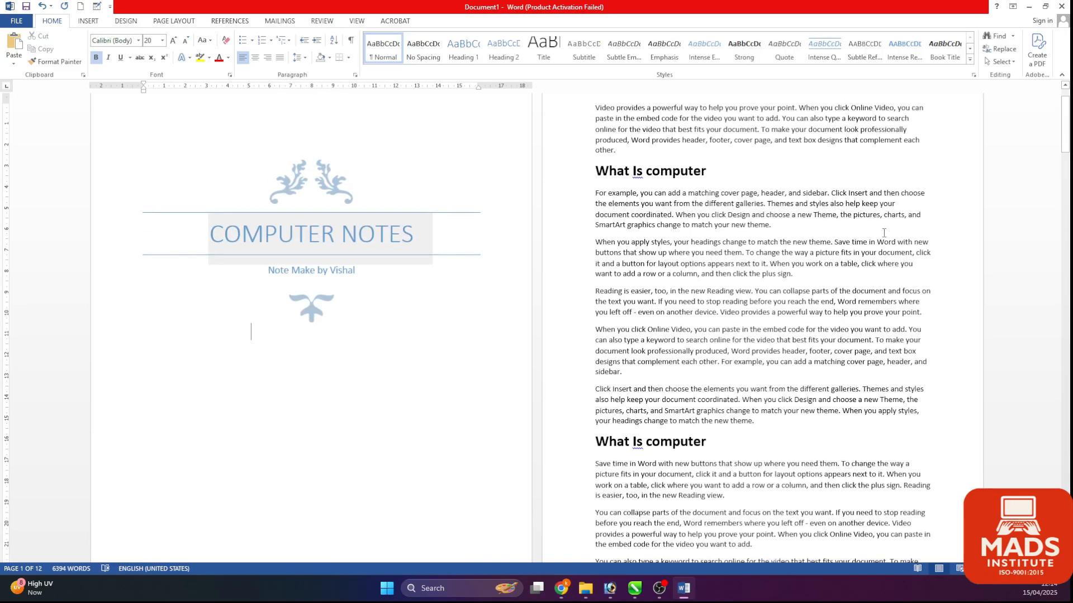
Step: Review the finished cover page and the pages following it in the print preview, and return to the document
left_click(884, 234)
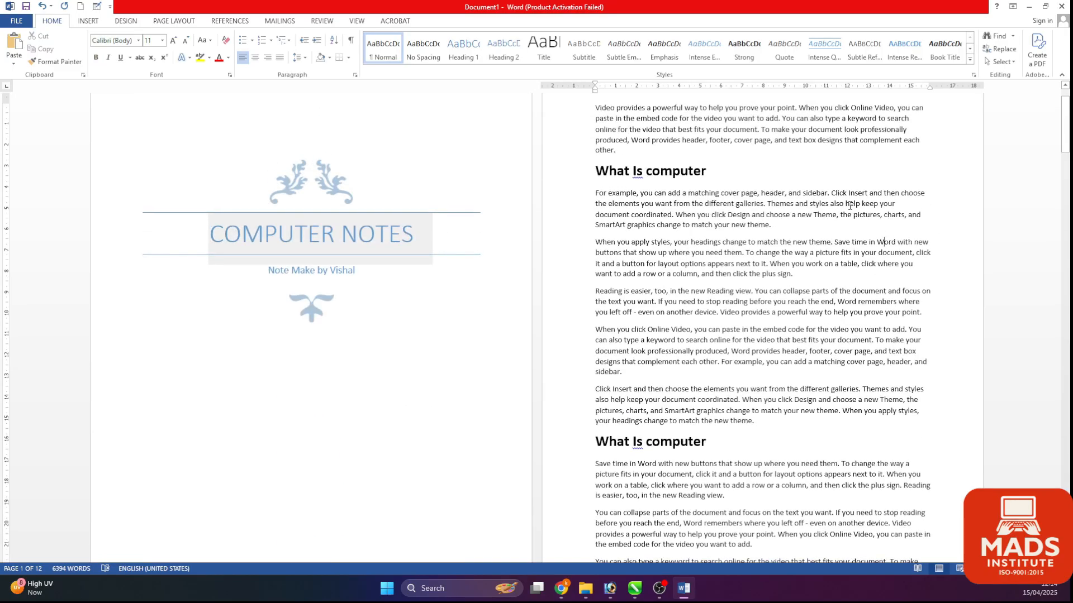
left_click(21, 21)
left_click(33, 188)
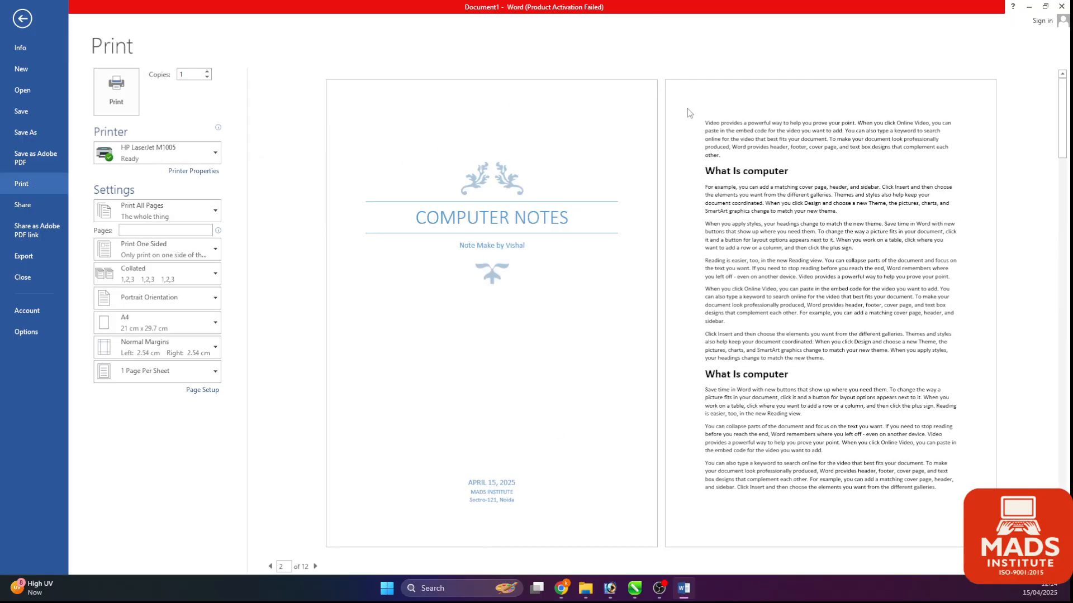
left_click(315, 567)
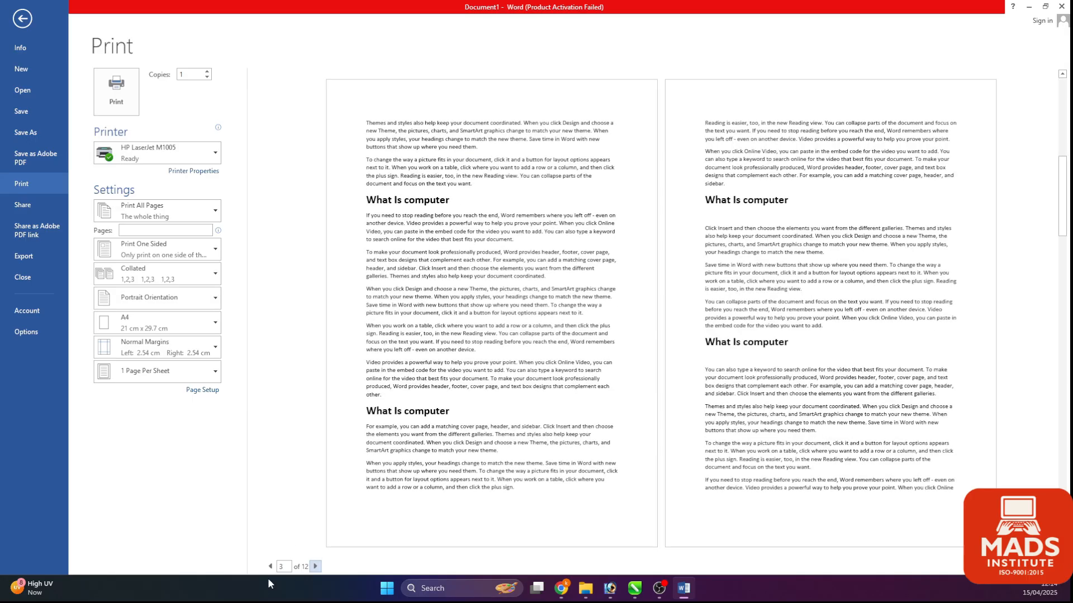
left_click(270, 567)
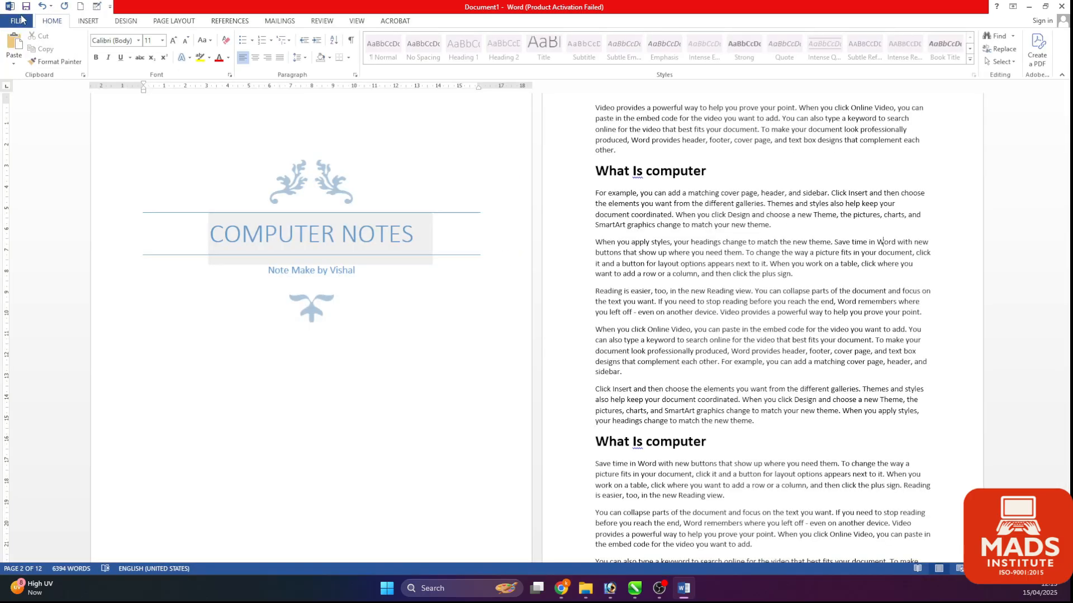
left_click(22, 18)
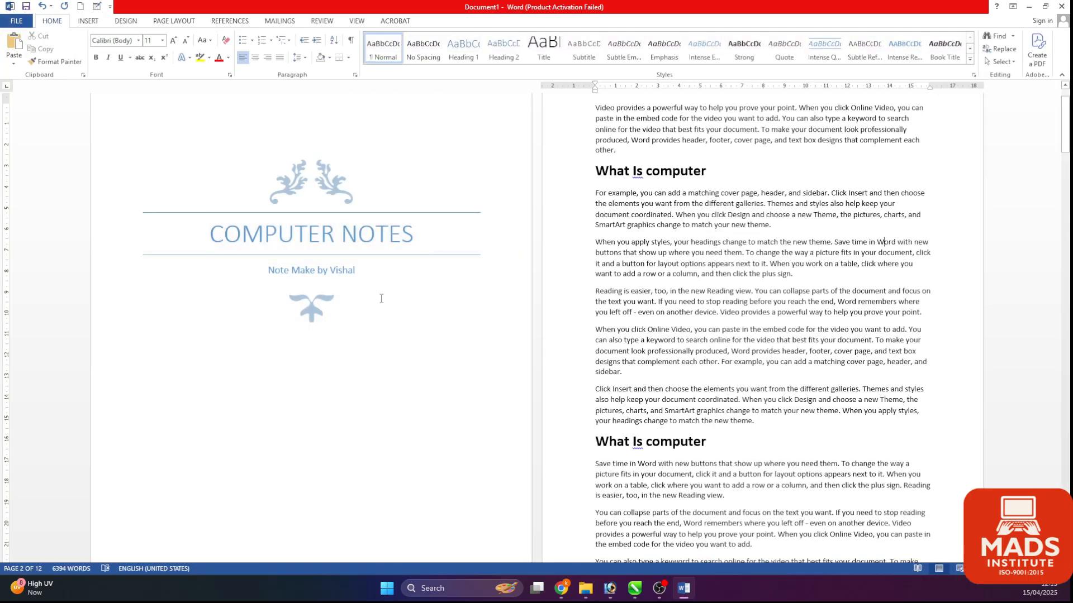
Step: Look over the built-in cover page designs and close the gallery without choosing one
left_click(91, 23)
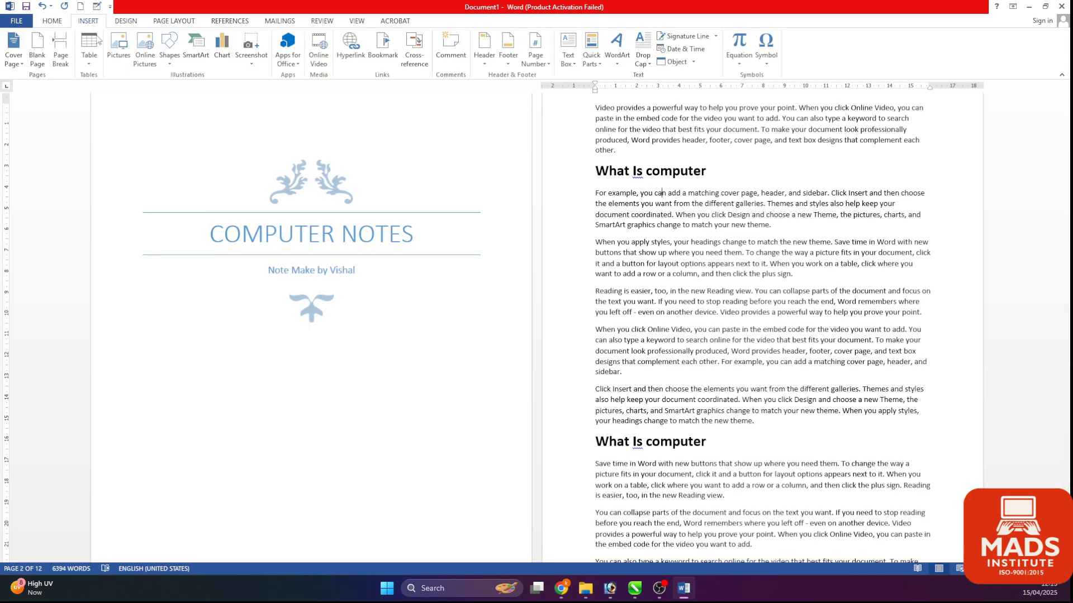
left_click(13, 50)
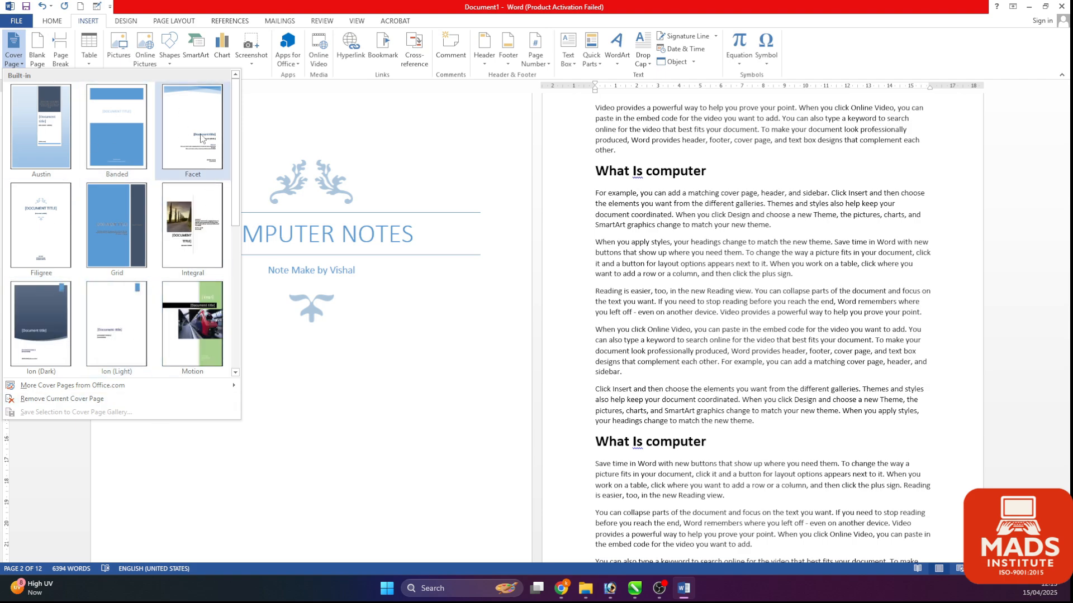
left_click(484, 171)
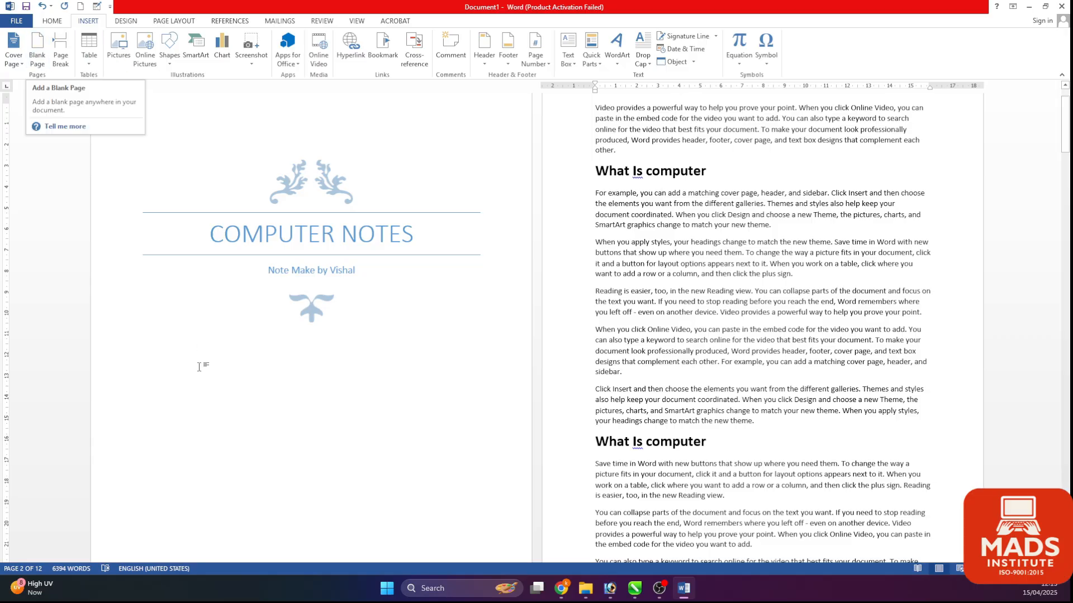
Step: Insert a blank page between the cover page and the first page of body text
scroll(591, 172, "up", 2)
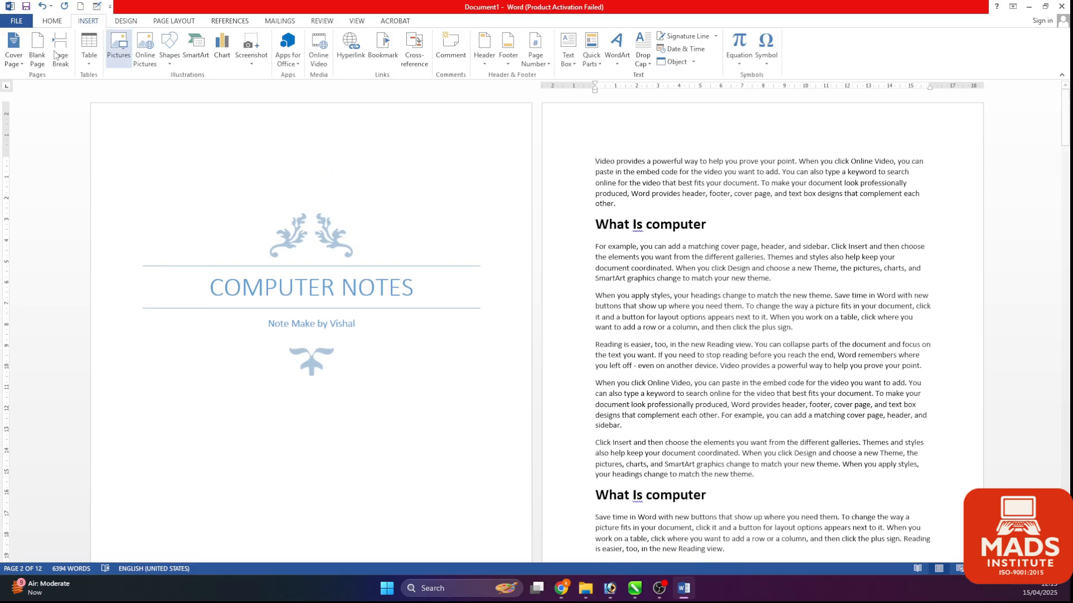
left_click(37, 50)
left_click(37, 51)
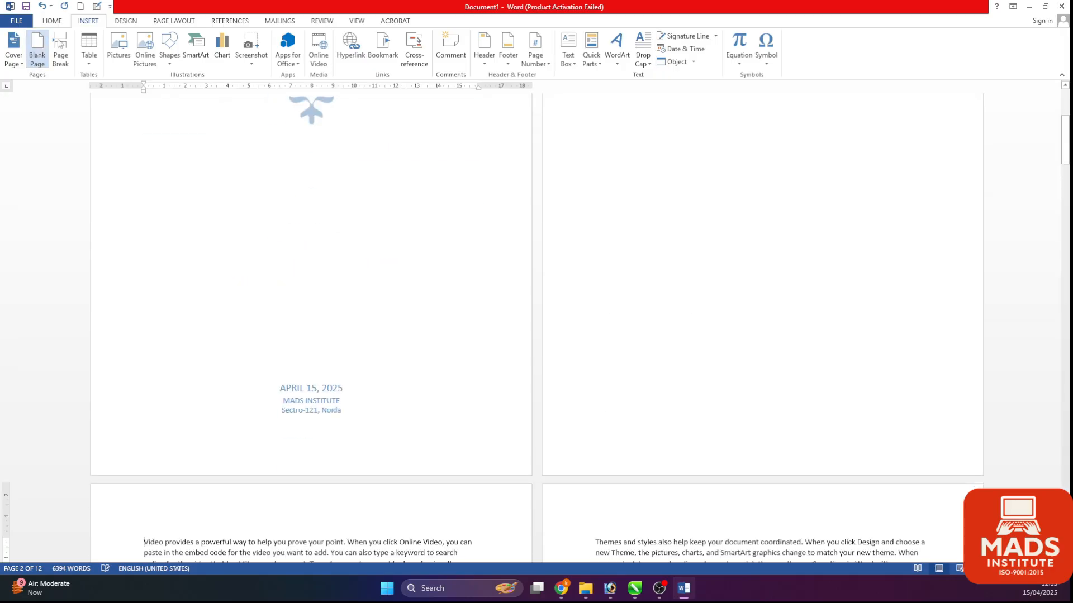
scroll(640, 266, "up", 3)
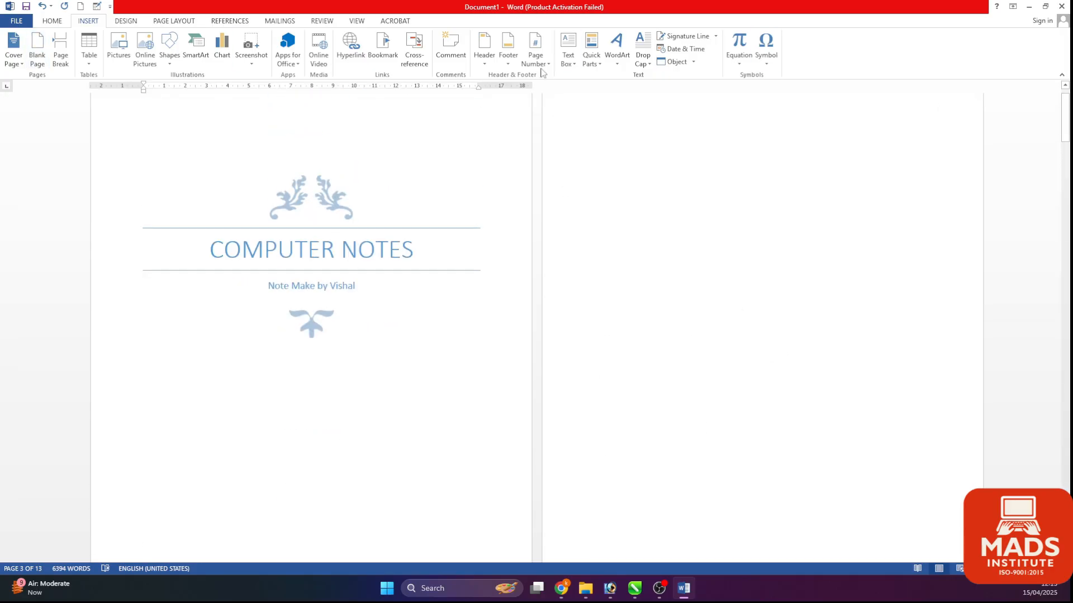
scroll(695, 318, "down", 6)
Step: Insert another blank page after the paragraph ending "click the plus sign." at the end of page 4
scroll(661, 370, "down", 10)
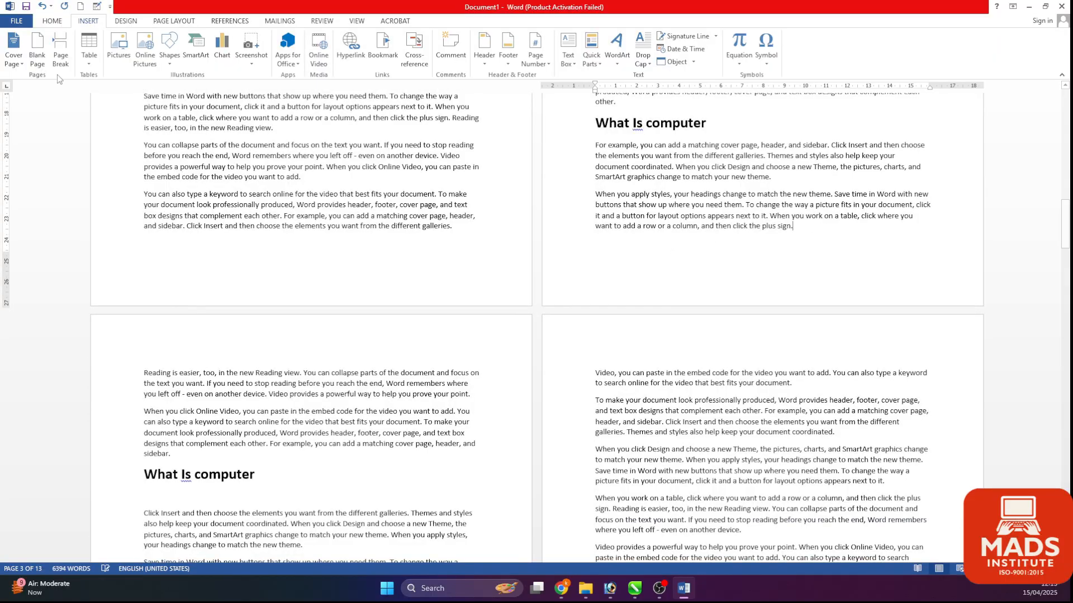
left_click(40, 53)
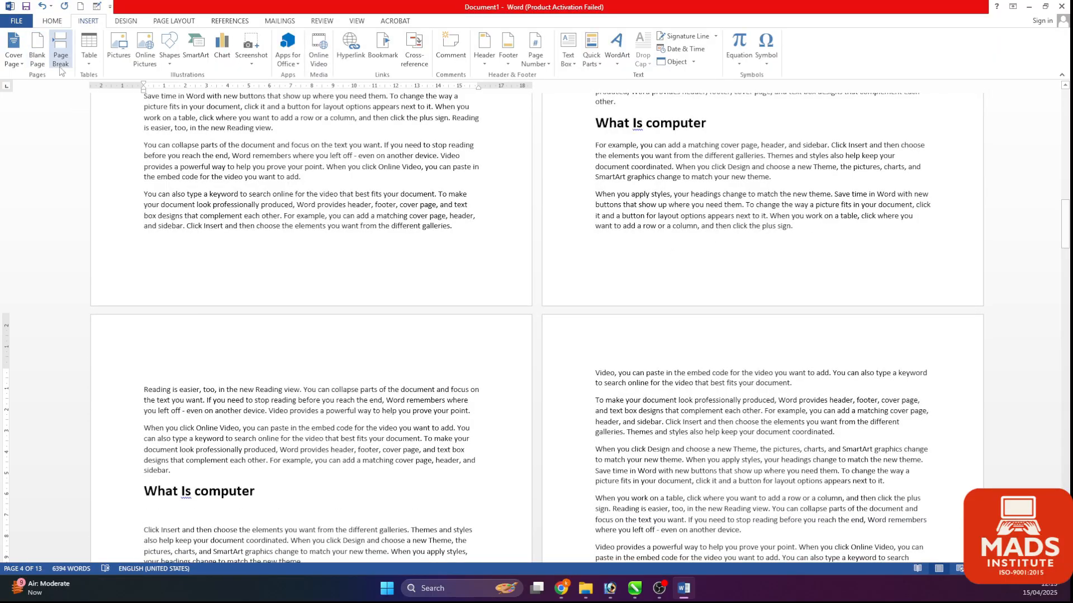
left_click(41, 52)
scroll(235, 288, "down", 5)
scroll(240, 294, "down", 4)
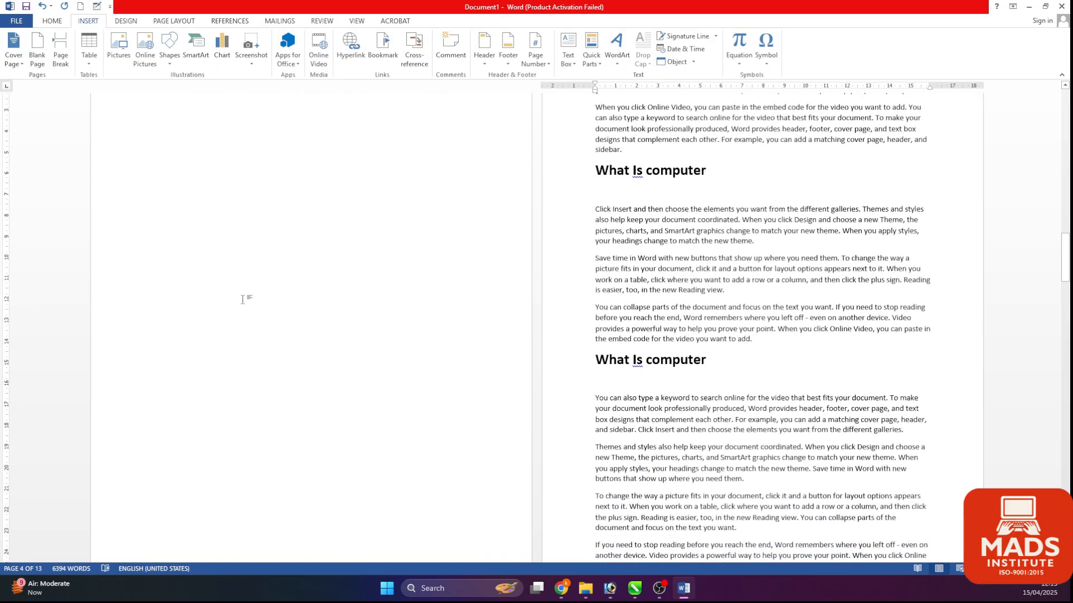
scroll(235, 291, "up", 6)
scroll(271, 378, "up", 8)
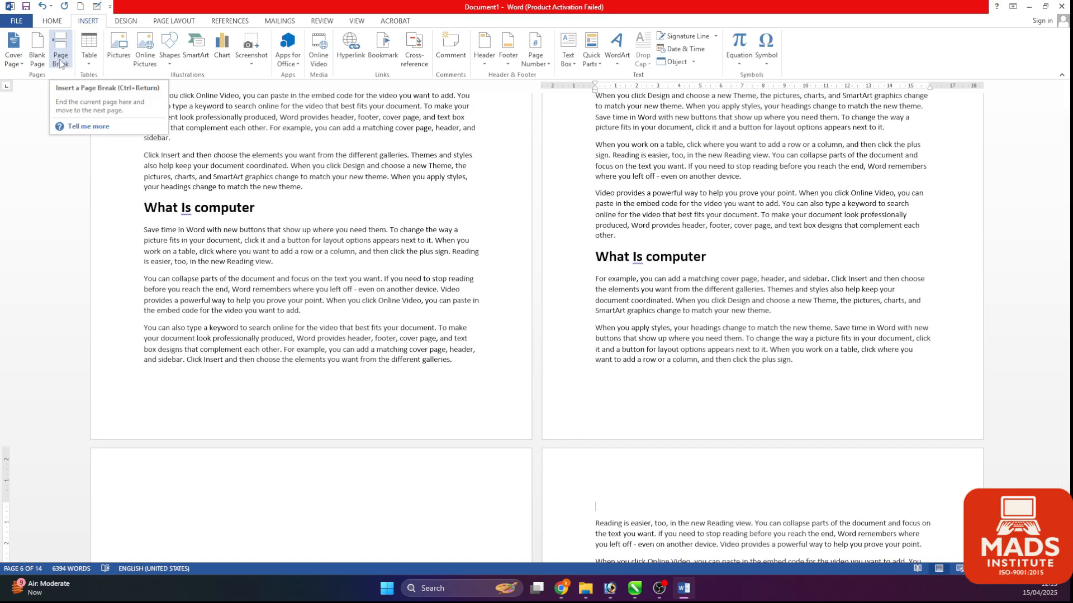
Step: Push the second "What Is computer" heading on page 3 onto the next page by adding empty paragraphs above it
scroll(339, 328, "up", 12)
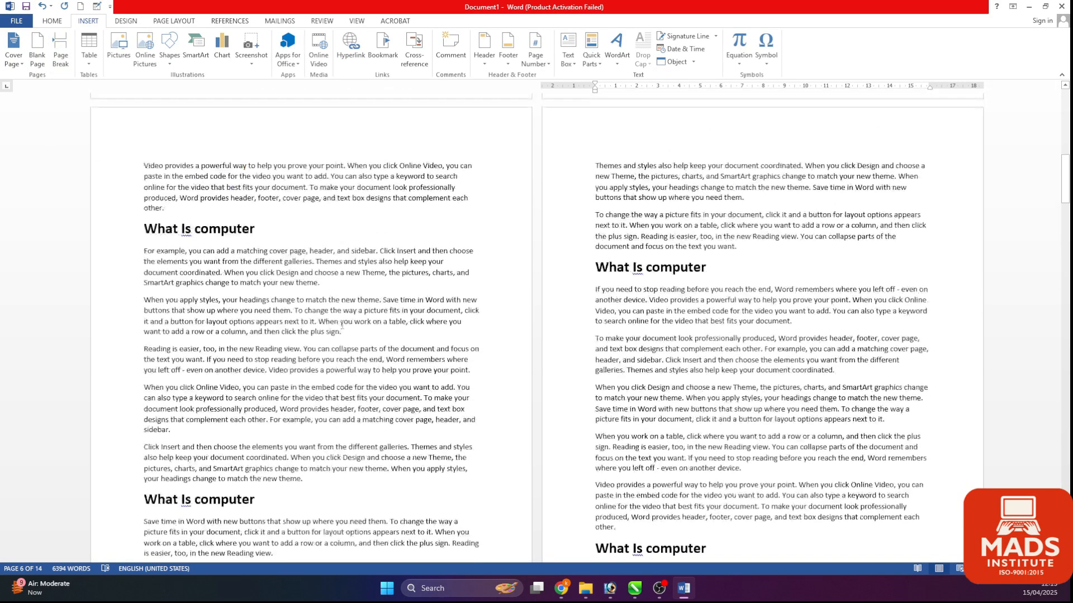
scroll(342, 324, "up", 5)
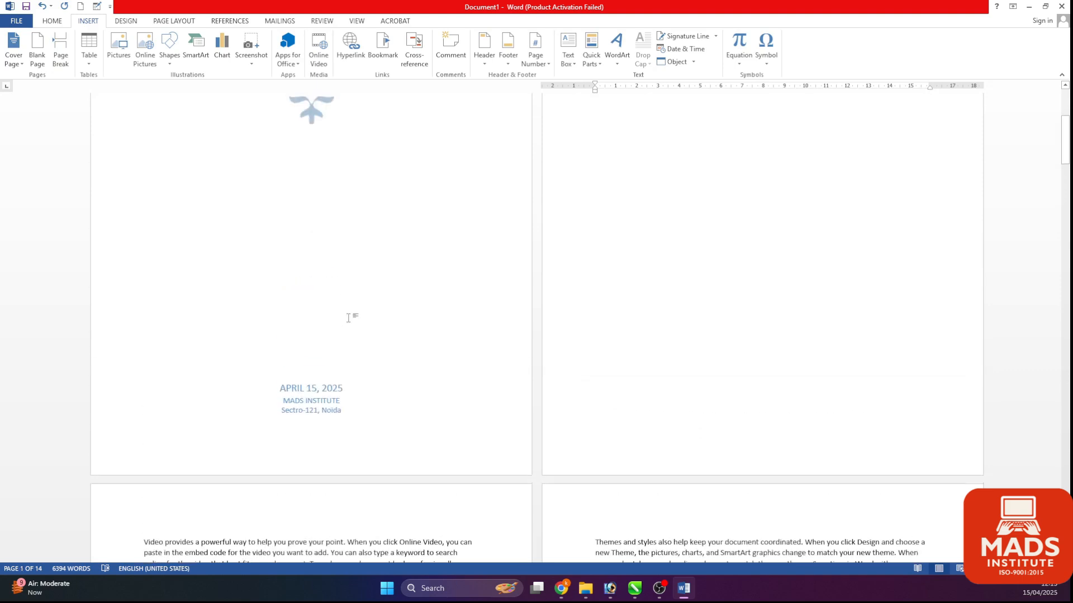
scroll(346, 296, "up", 5)
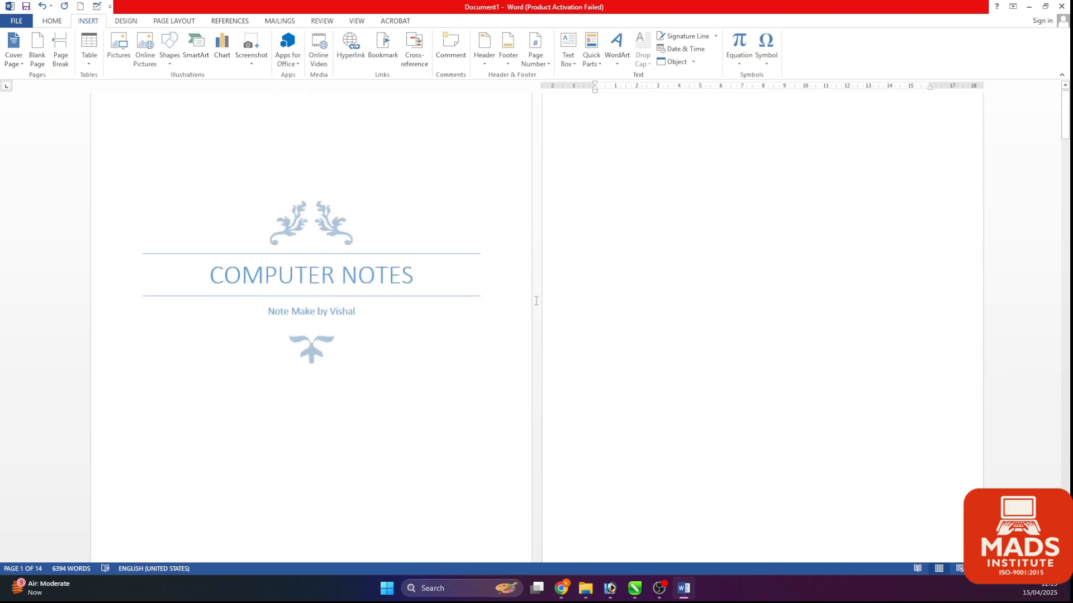
scroll(795, 284, "down", 10)
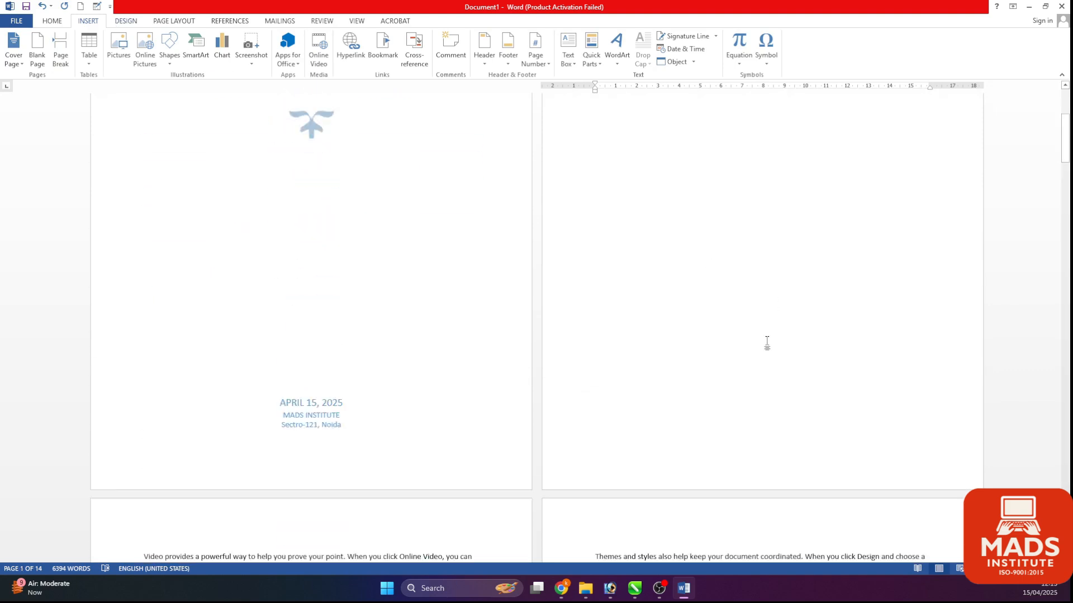
scroll(398, 411, "down", 3)
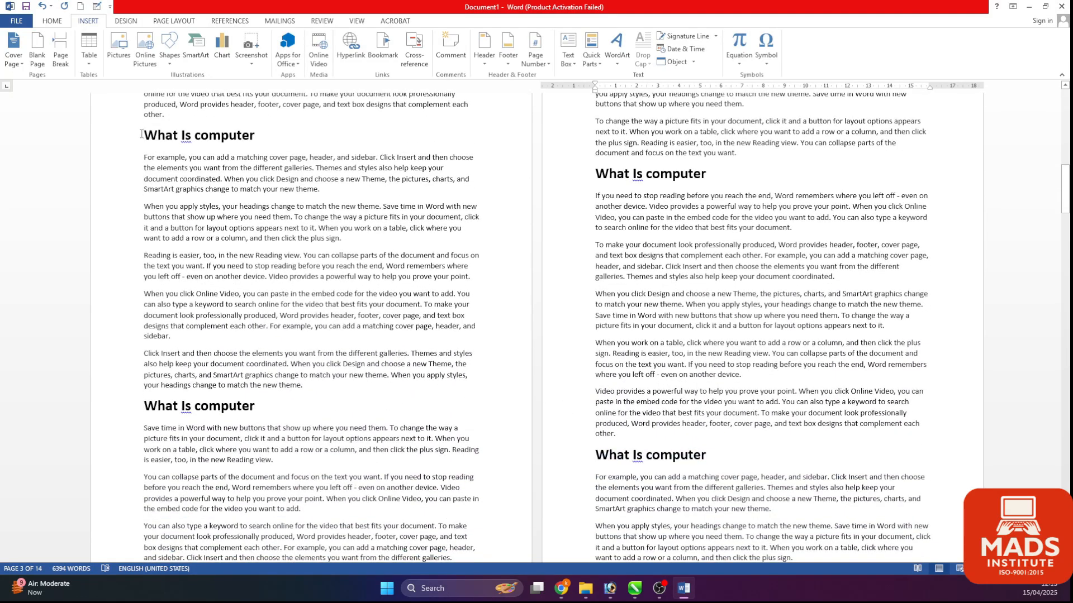
left_click(167, 105)
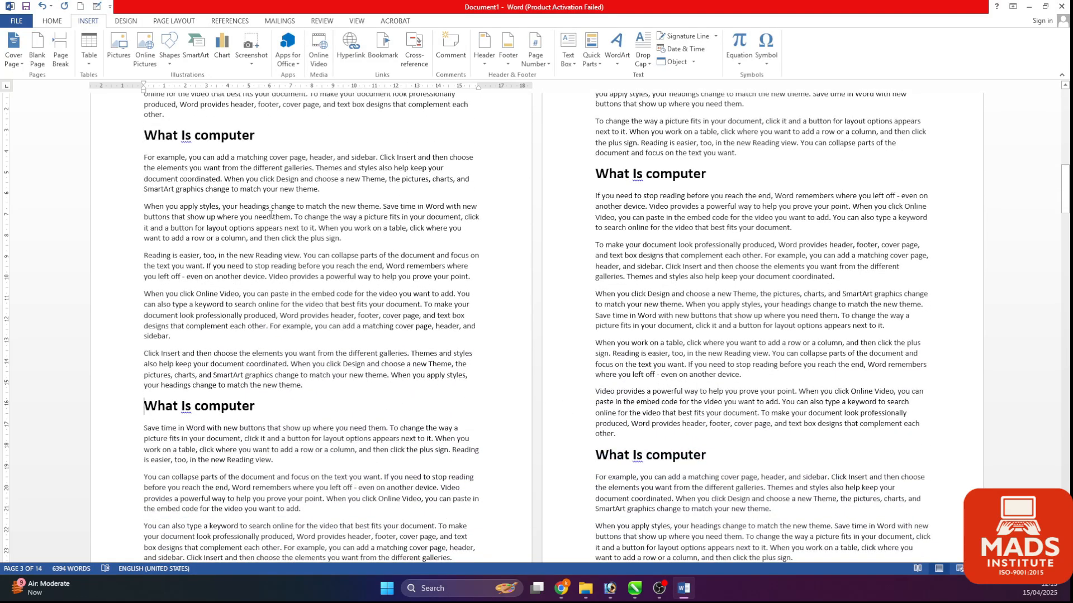
scroll(304, 317, "down", 3)
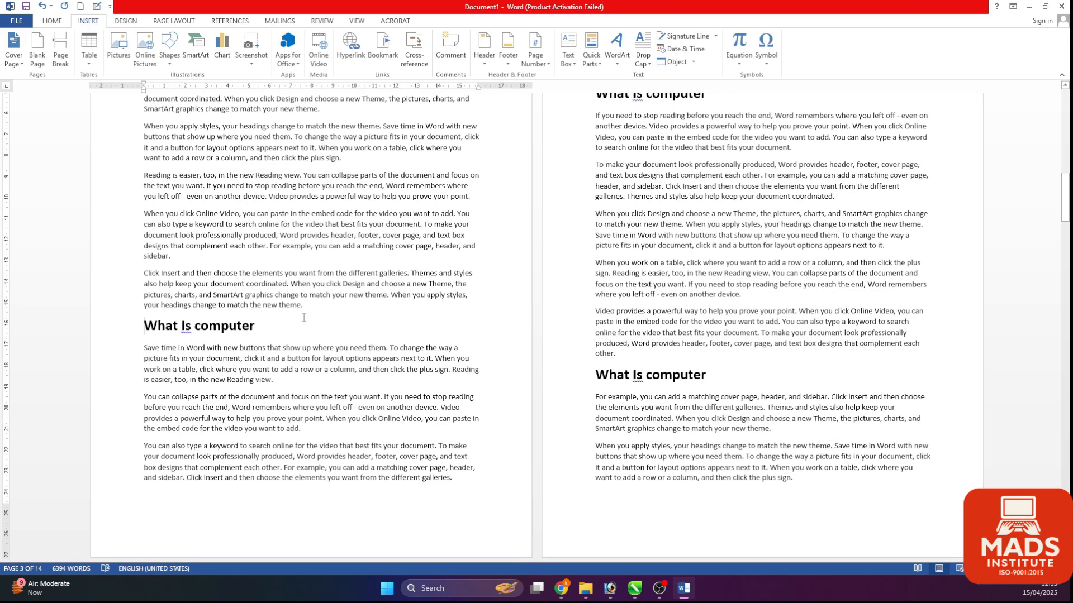
key("Return")
key("Return")
key("Return")
key("Return")
key("Return")
key("Return")
key("Return")
key("Return")
key("Return")
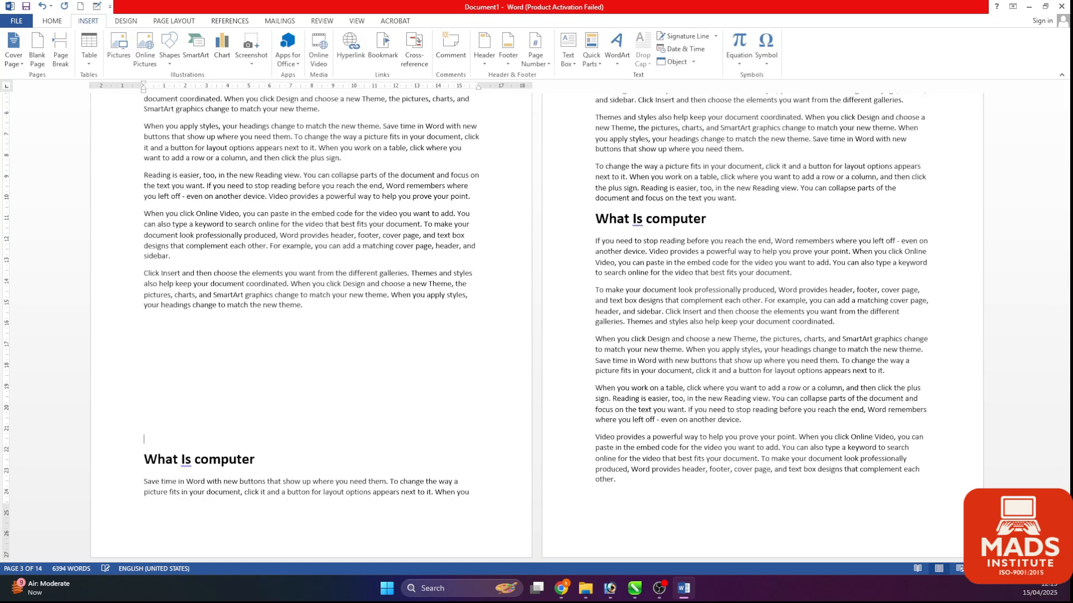
key("Return")
key("Return")
scroll(804, 273, "up", 9)
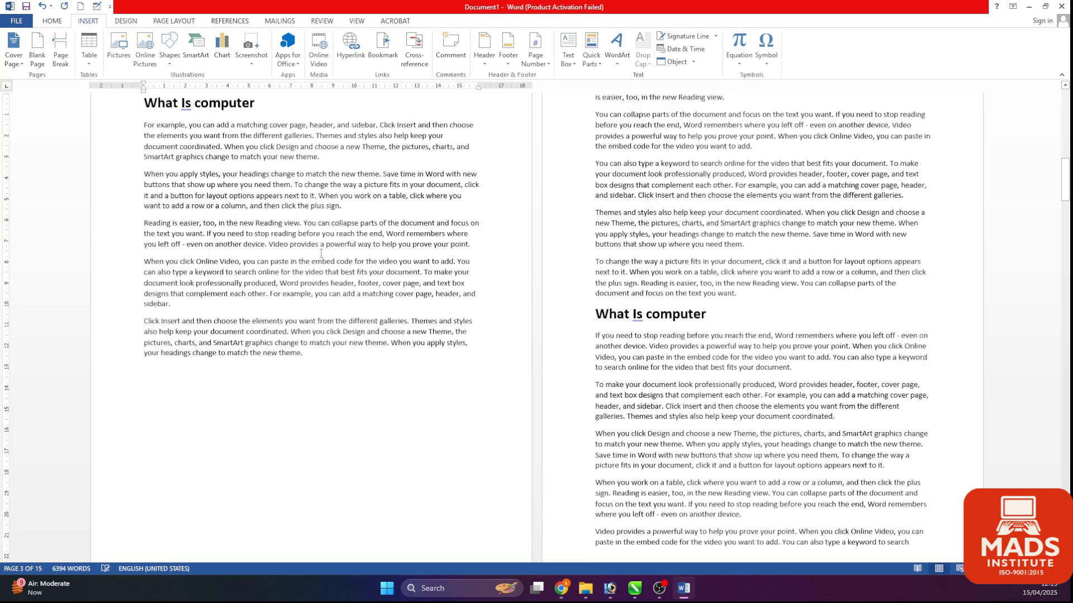
Step: Add empty paragraphs above the "What Is computer" heading on page 4 until it moves to the following page
scroll(804, 272, "down", 2)
left_click(747, 328)
key("Return")
key("Return")
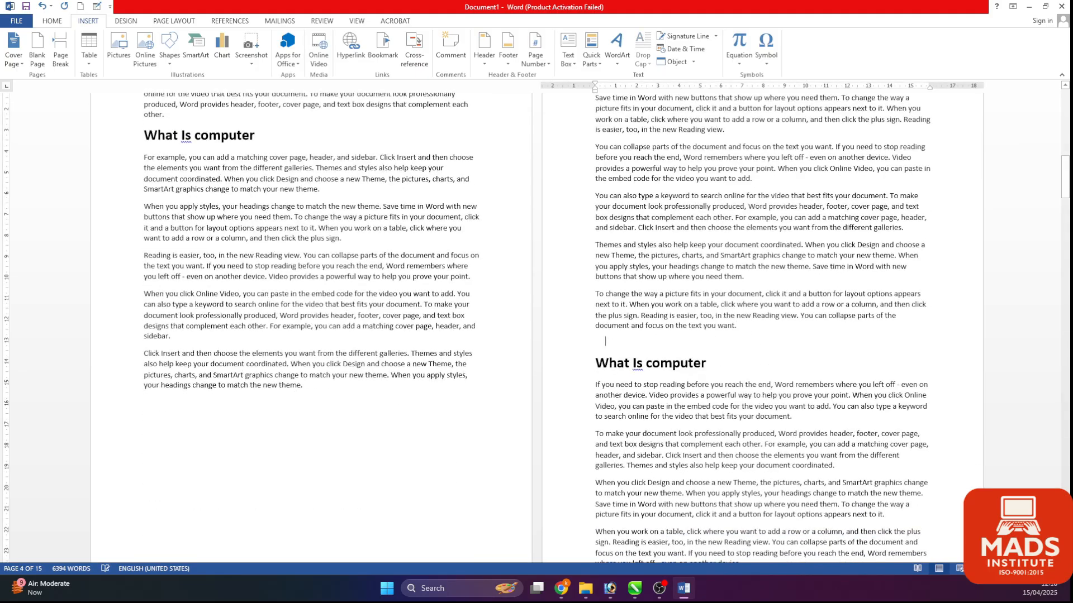
key("Return")
key("Return")
key("Return")
key("Return")
key("Return")
key("Return")
key("Return")
key("Return")
key("Return")
key("Return")
key("Return")
key("Return")
key("Return")
Step: Insert a page break before the "What Is computer" heading above the paragraph starting "For example, you can add a matching cover page" on page 5
scroll(730, 373, "down", 9)
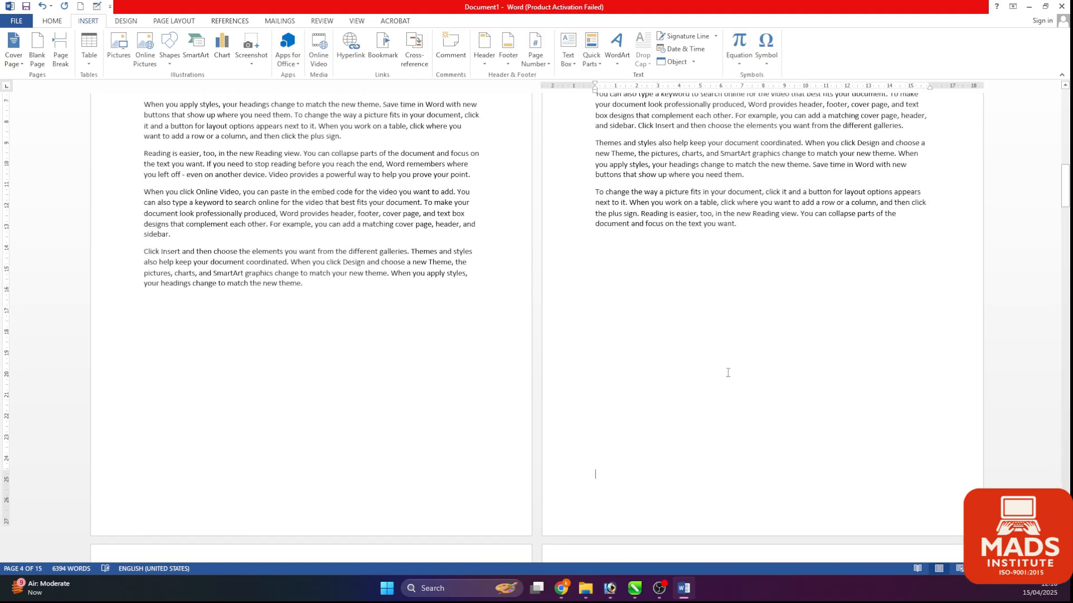
scroll(730, 373, "down", 16)
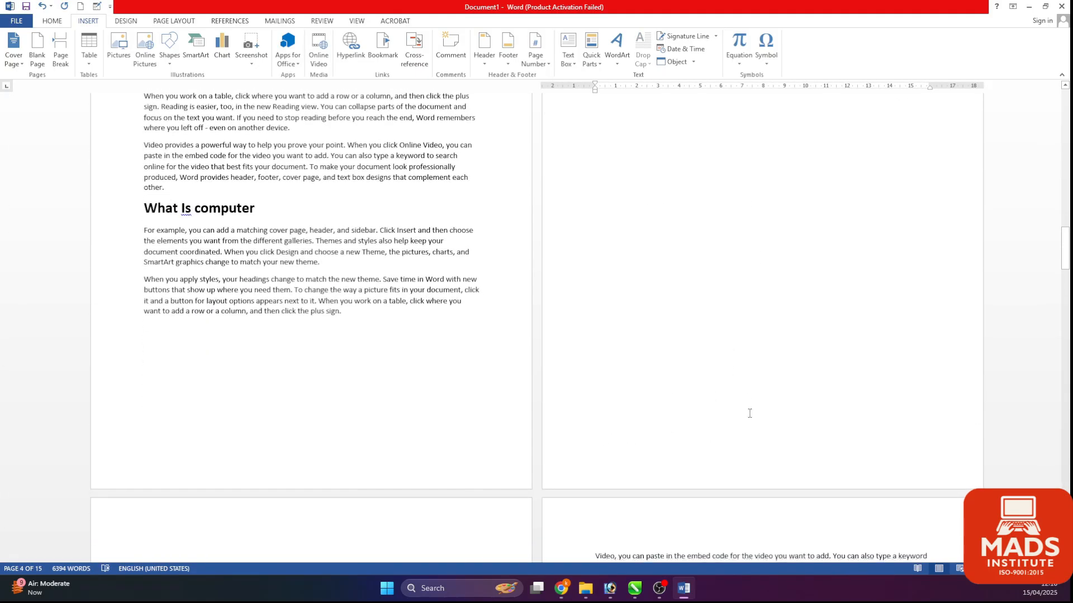
left_click(134, 212)
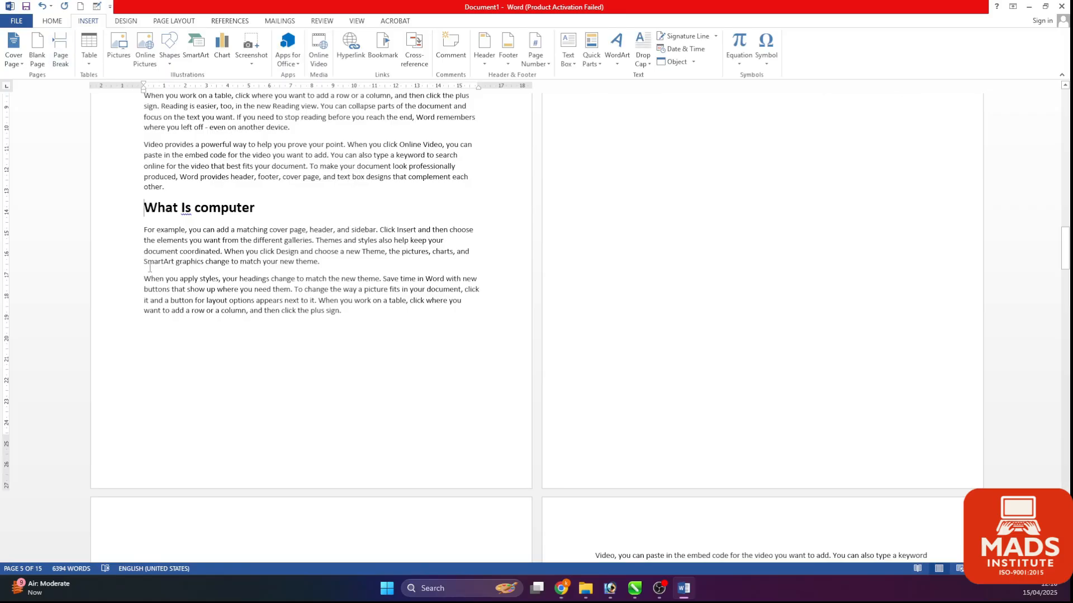
left_click(60, 55)
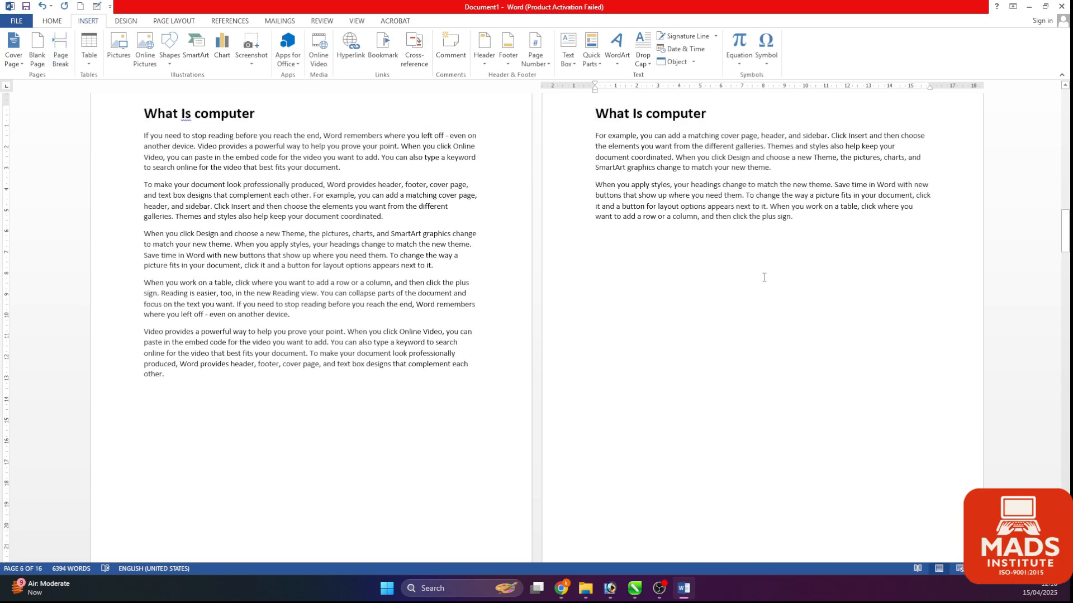
Step: Insert a page break before the "What Is computer" heading that follows the paragraph ending "cover page, header, and sidebar."
scroll(746, 328, "up", 12)
scroll(746, 328, "down", 13)
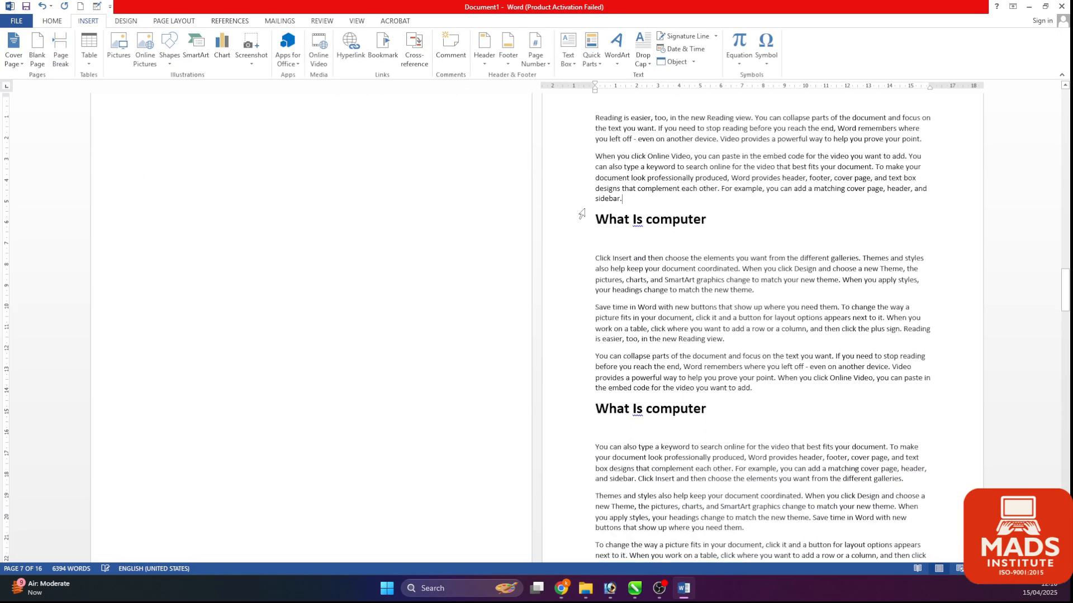
left_click(60, 55)
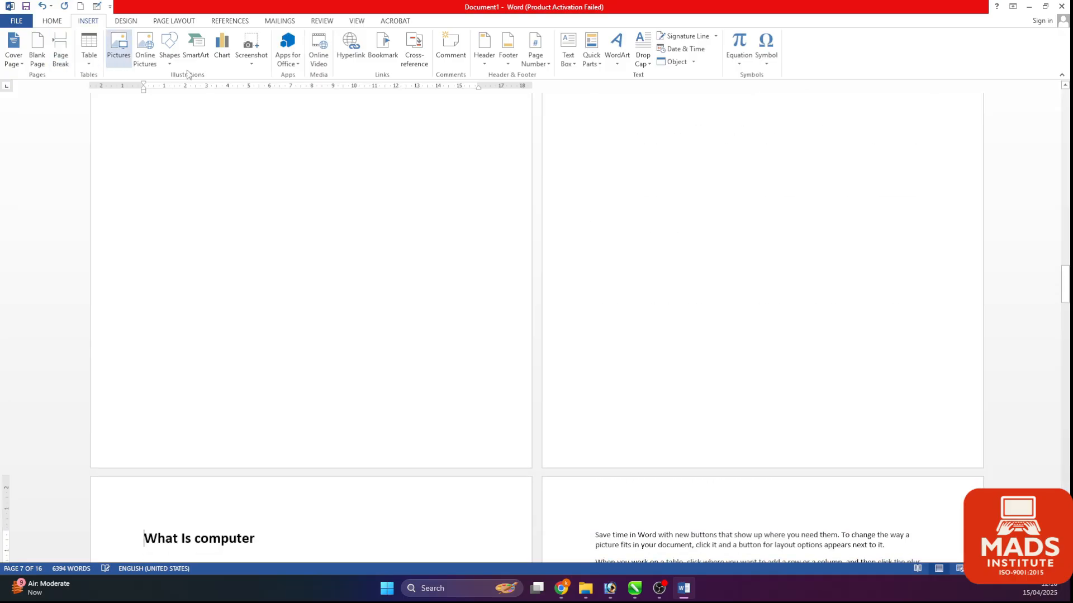
Step: Insert a page break before the second "What Is computer" heading on page 9, after "the embed code for the video you want to add."
scroll(506, 373, "down", 5)
scroll(505, 372, "down", 3)
left_click(147, 406)
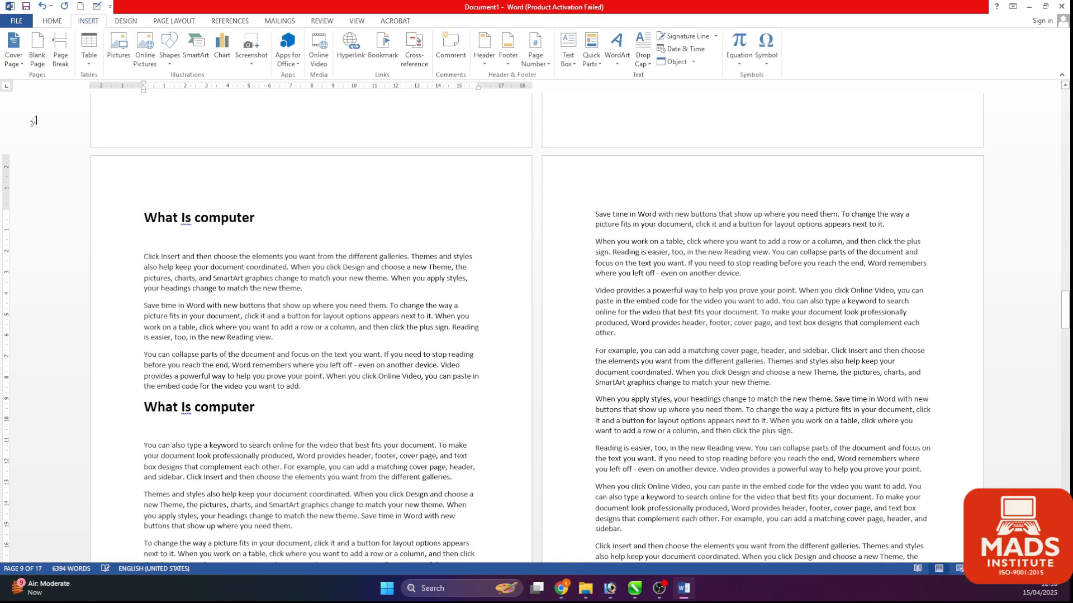
left_click(60, 54)
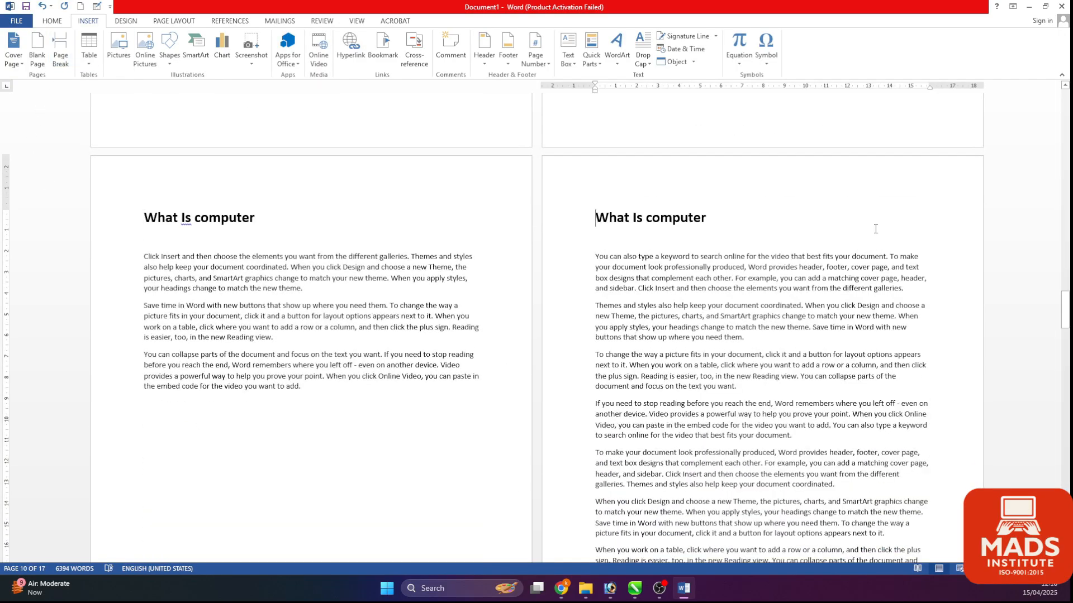
Step: Show the formatting marks and examine the page breaks and empty paragraphs on the first pages of the document
scroll(611, 271, "up", 15)
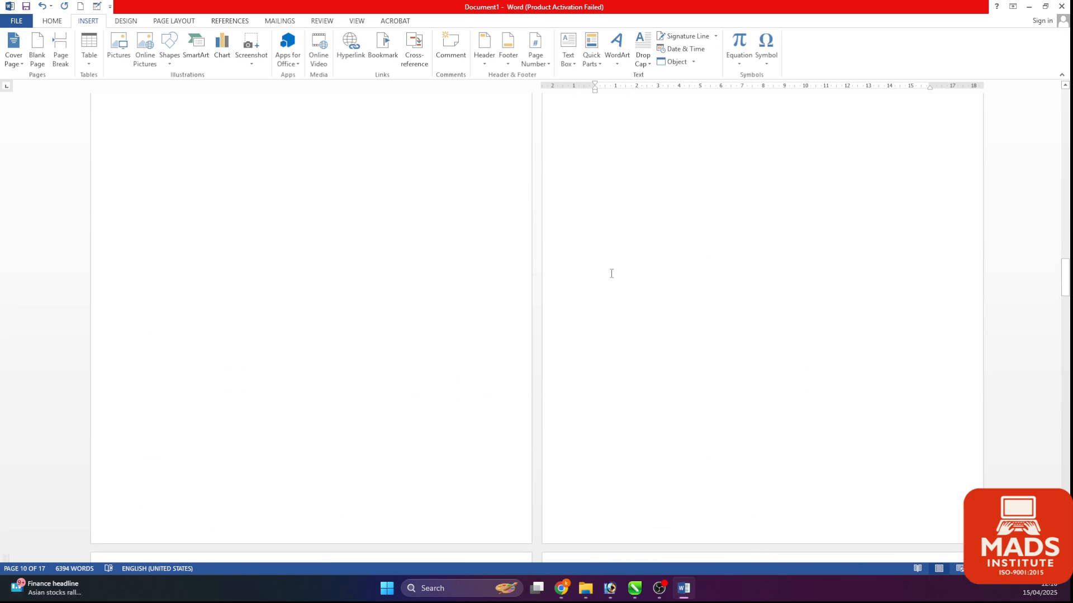
left_click(54, 21)
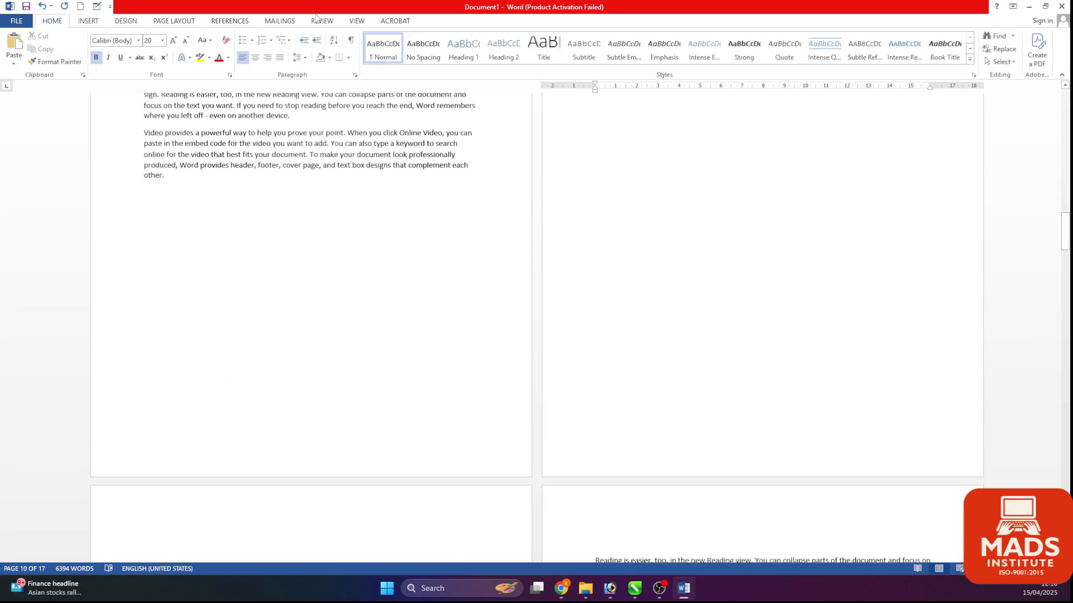
left_click(350, 43)
scroll(726, 251, "up", 10)
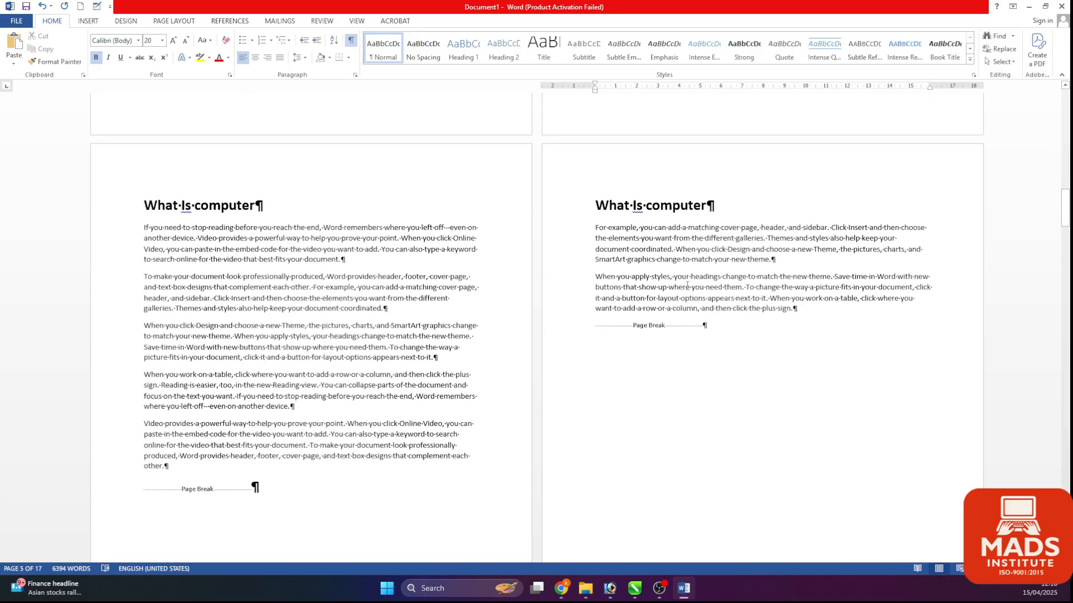
scroll(1032, 202, "up", 15)
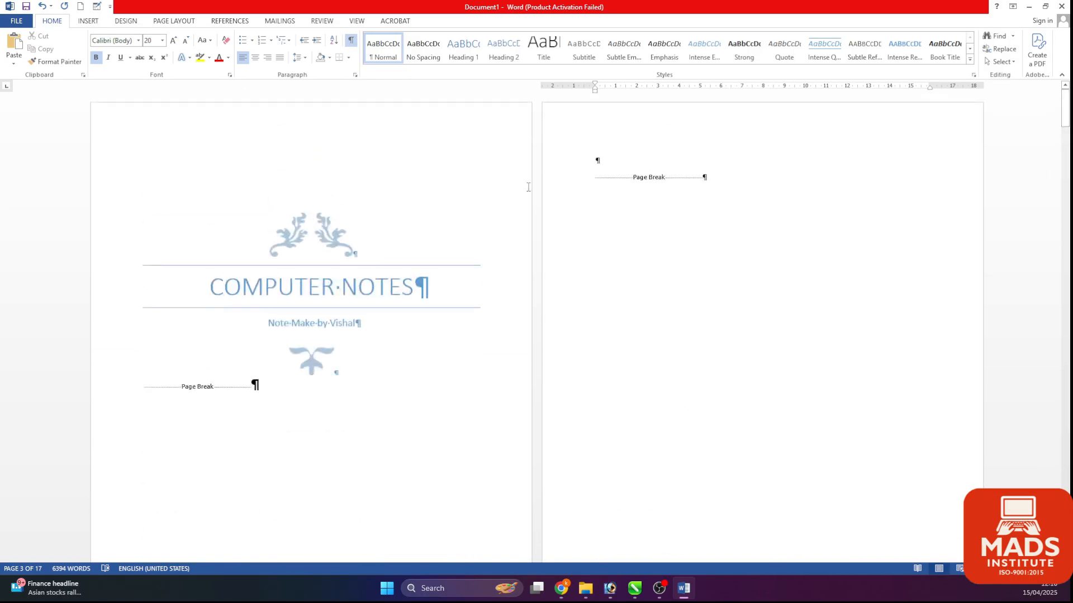
scroll(660, 158, "down", 10)
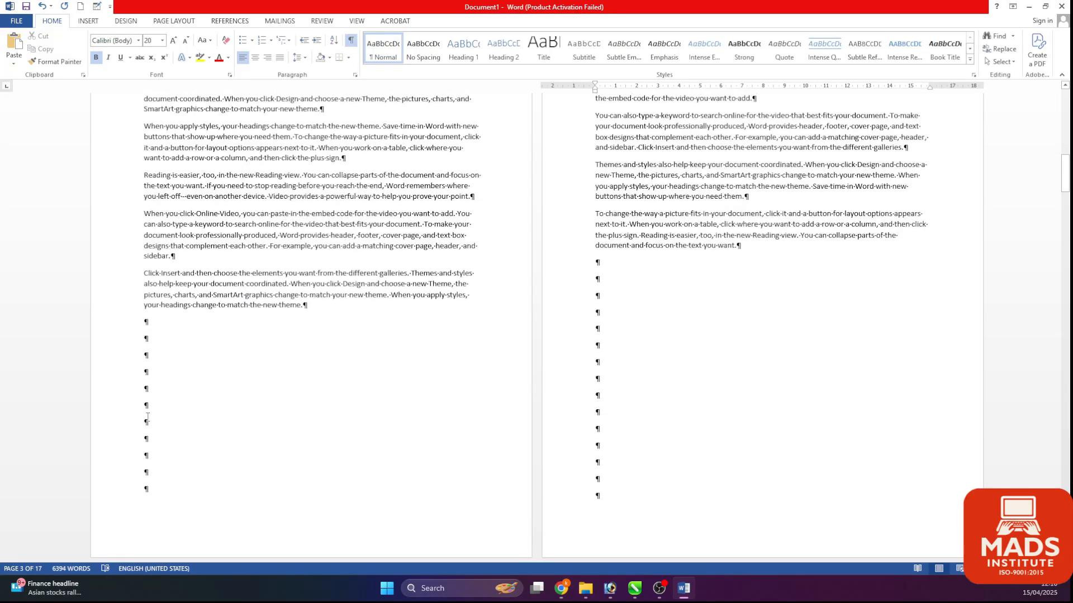
scroll(159, 423, "down", 3)
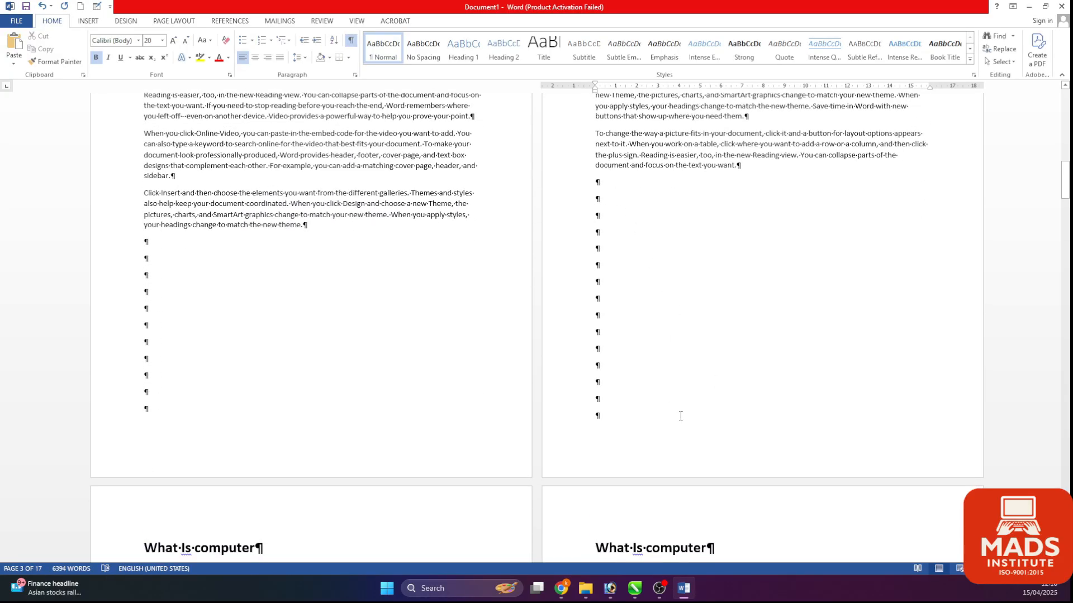
Step: Delete all the empty paragraphs at the end of page 4 and all but one at the end of page 3
left_click_drag(622, 434, 563, 191)
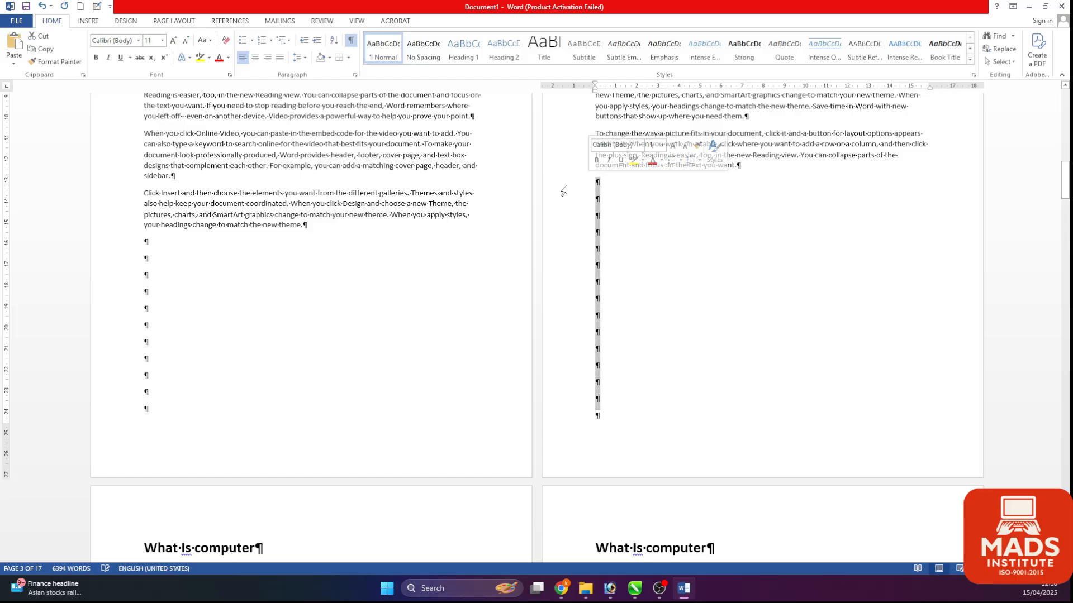
key("Delete")
key("Delete")
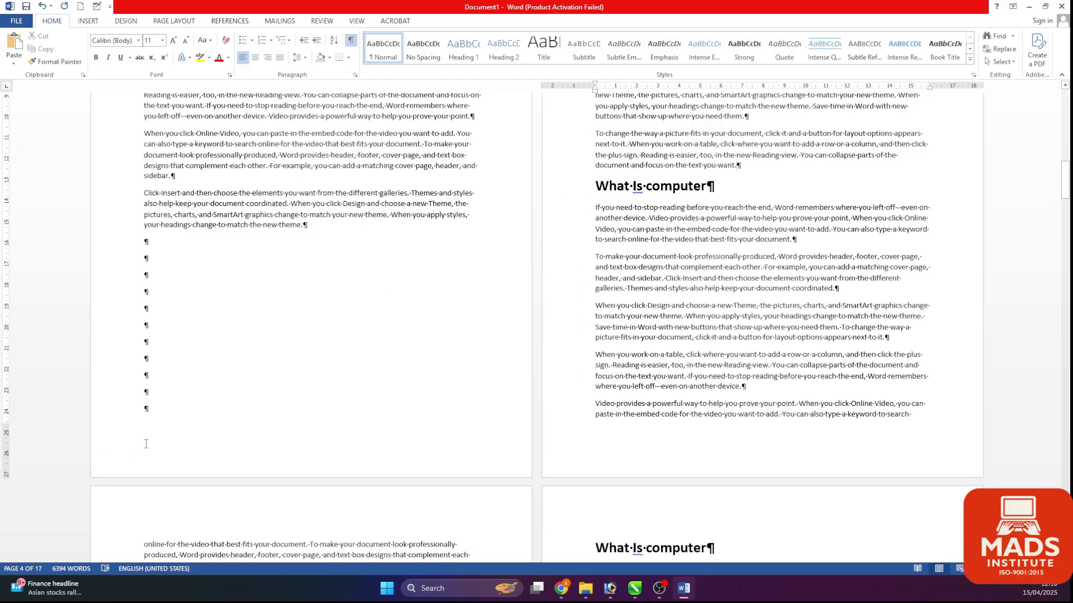
left_click_drag(147, 412, 146, 244)
key("Delete")
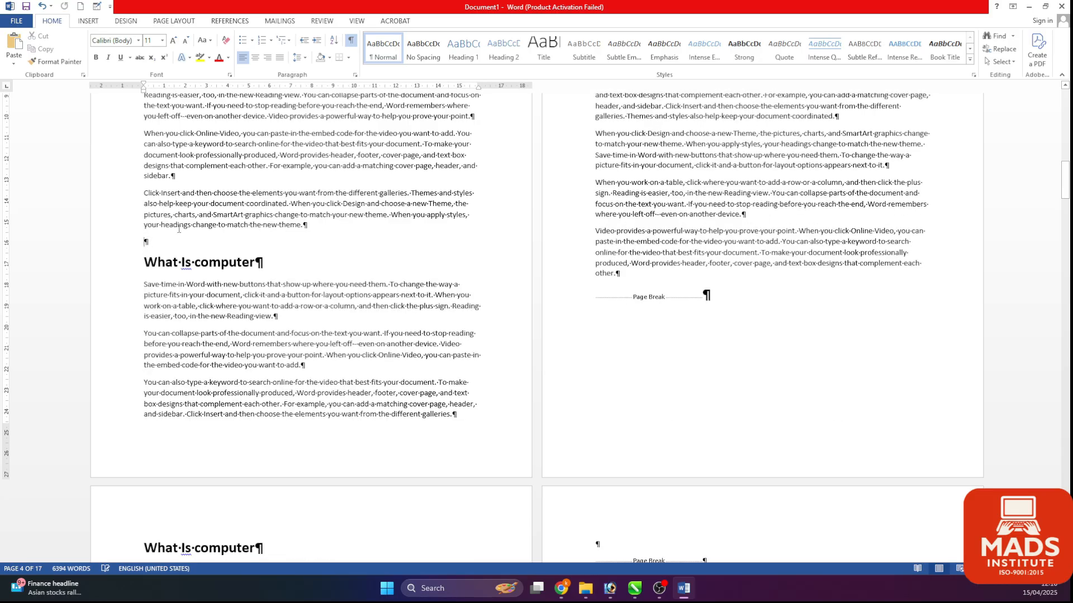
Step: Examine the page break marks at the end of the text on page 5 and on the blank page after it
scroll(178, 229, "down", 8)
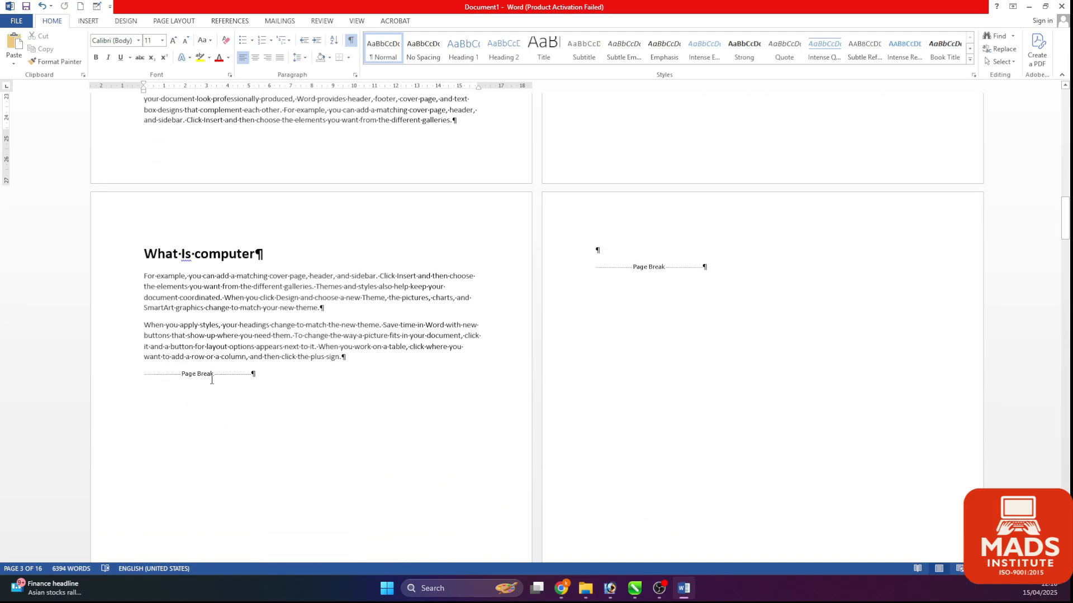
left_click(201, 448)
double_click(180, 435)
left_click(181, 435)
scroll(181, 435, "down", 3)
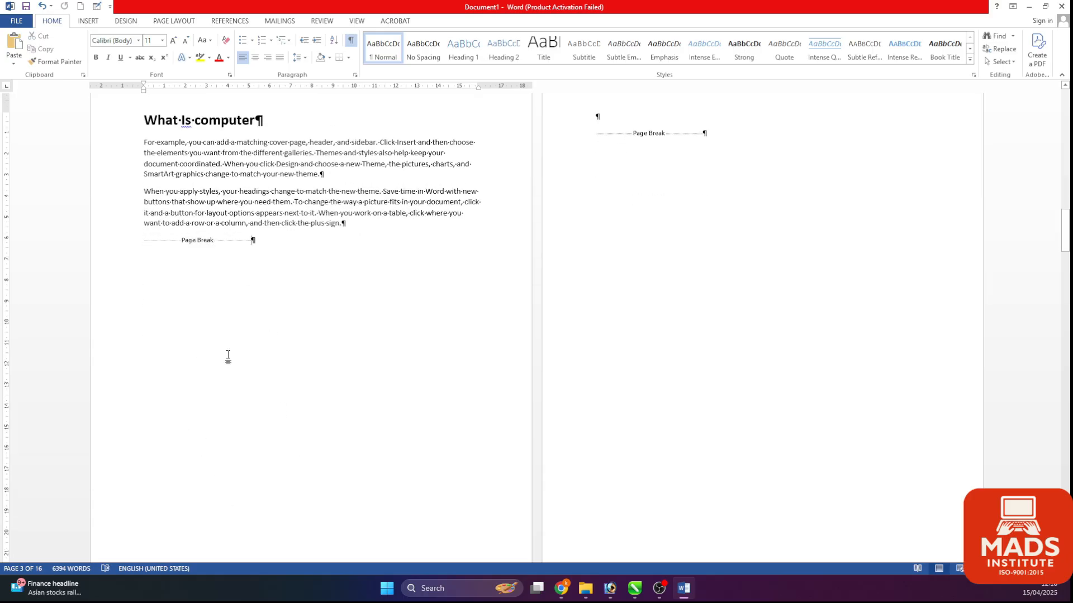
left_click_drag(148, 303, 211, 498)
left_click(329, 376)
Step: Insert a page break at the empty paragraph above the second "What Is computer" heading on page 3
scroll(325, 373, "up", 6)
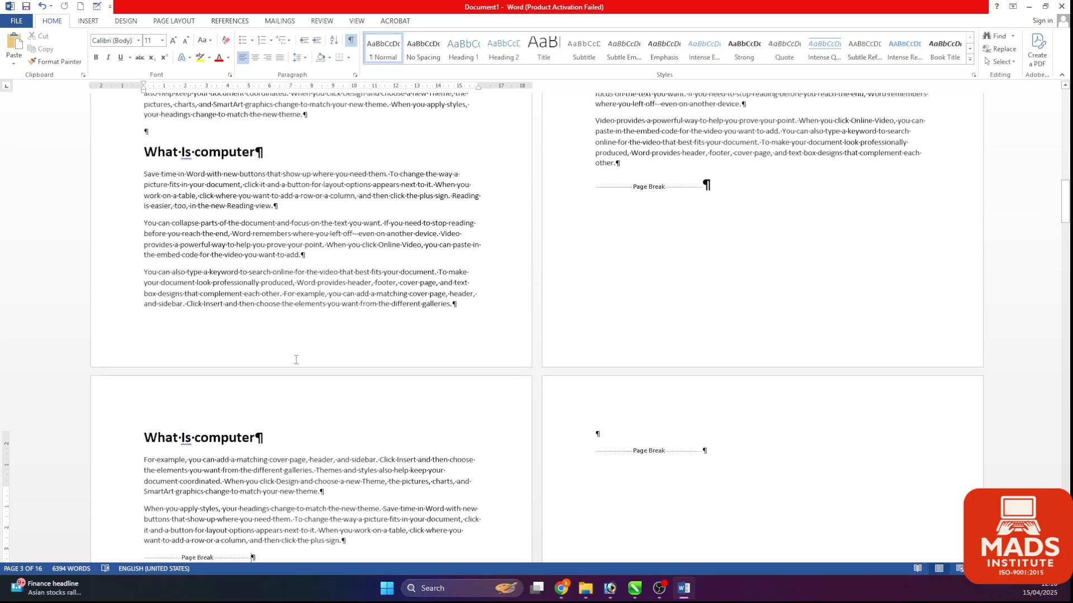
scroll(296, 360, "up", 3)
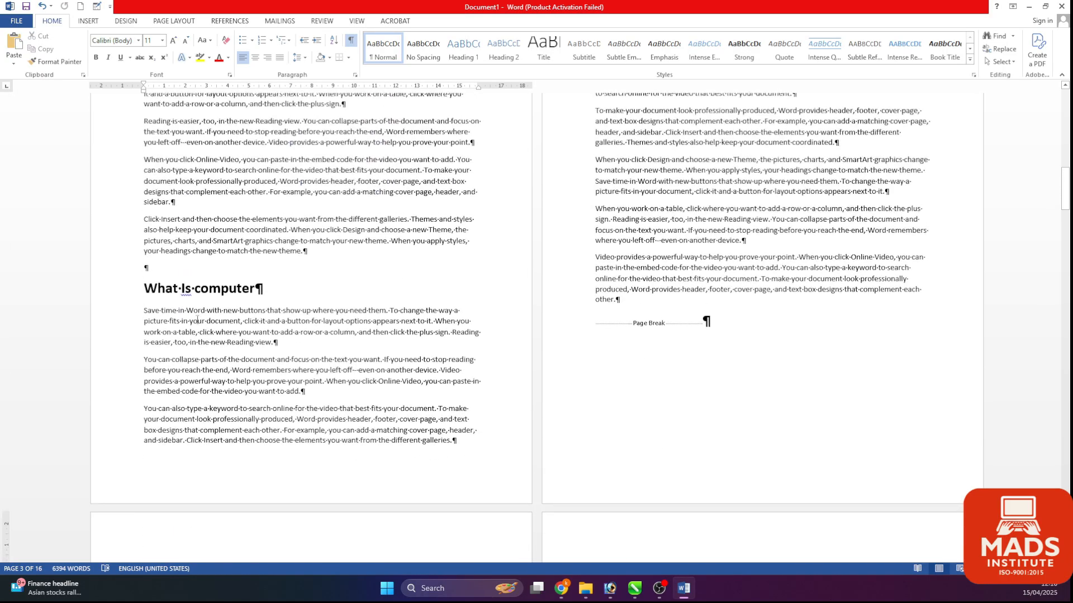
left_click(89, 21)
left_click(60, 50)
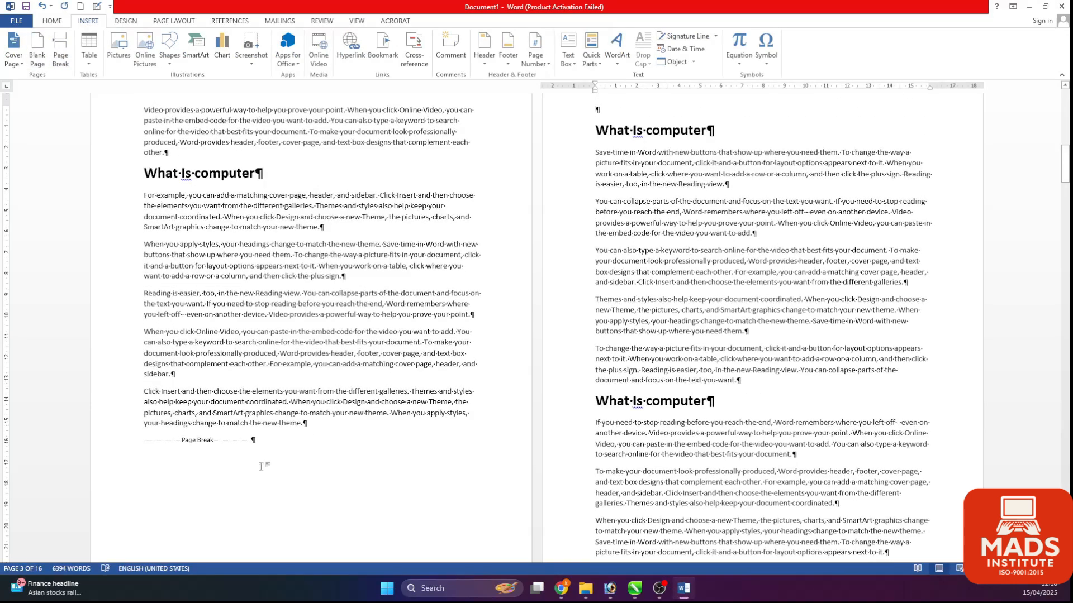
Step: Review the new page break at the end of page 3 and hide the formatting marks
scroll(334, 441, "down", 2)
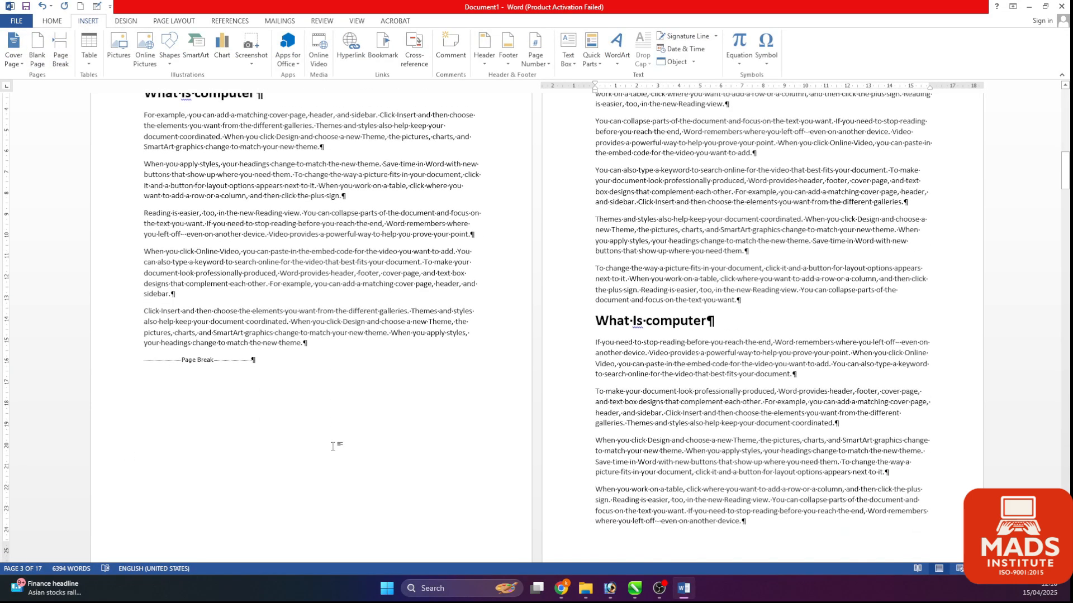
scroll(332, 447, "down", 2)
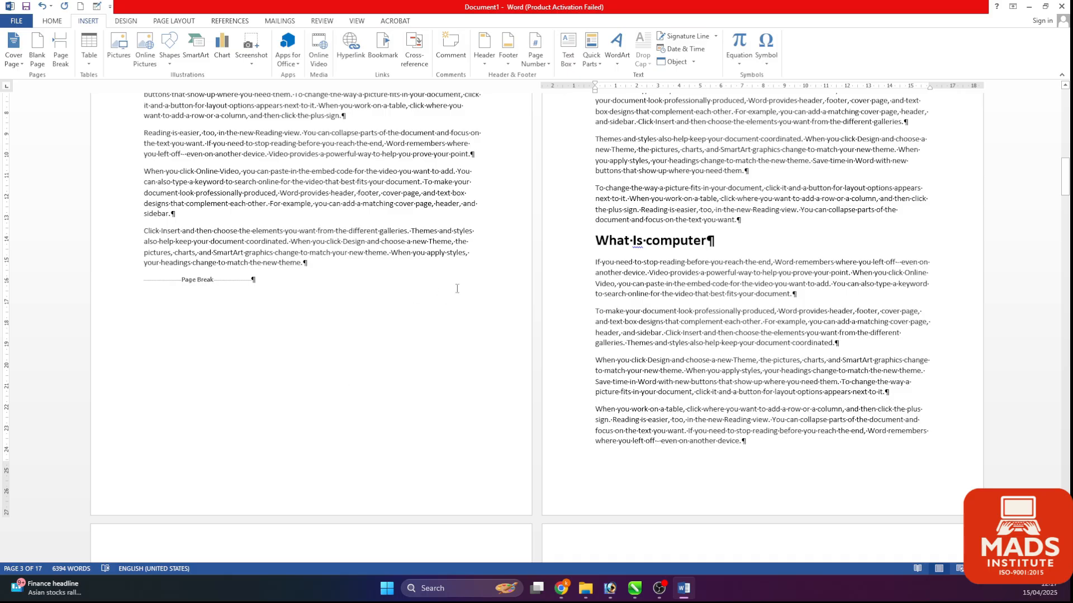
left_click(52, 21)
left_click(350, 40)
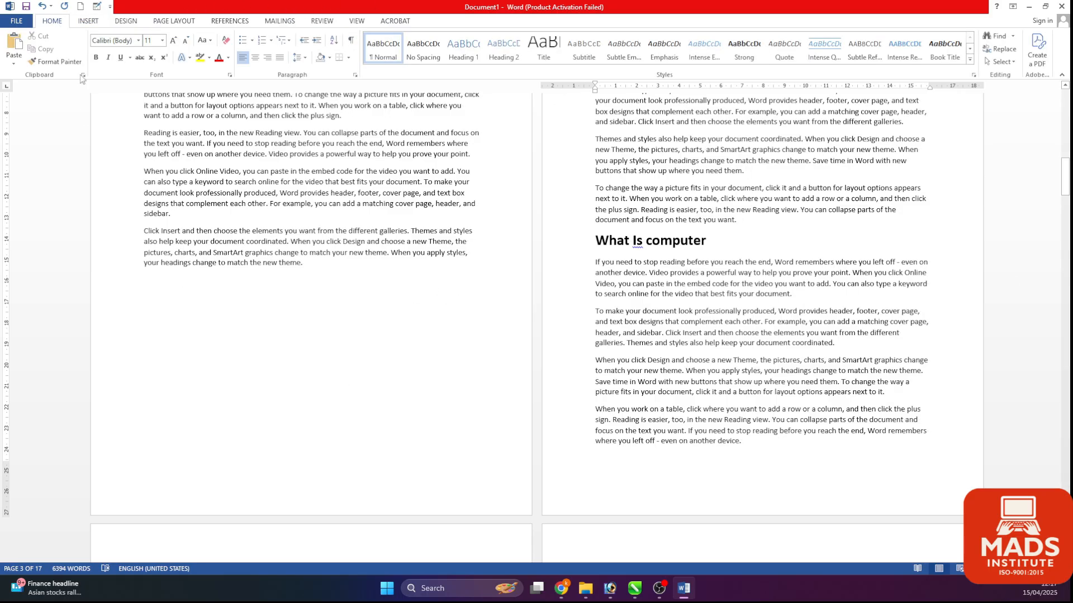
Step: Insert a table with 6 columns and 5 rows on the blank page after the cover page, and leave the table
left_click(88, 20)
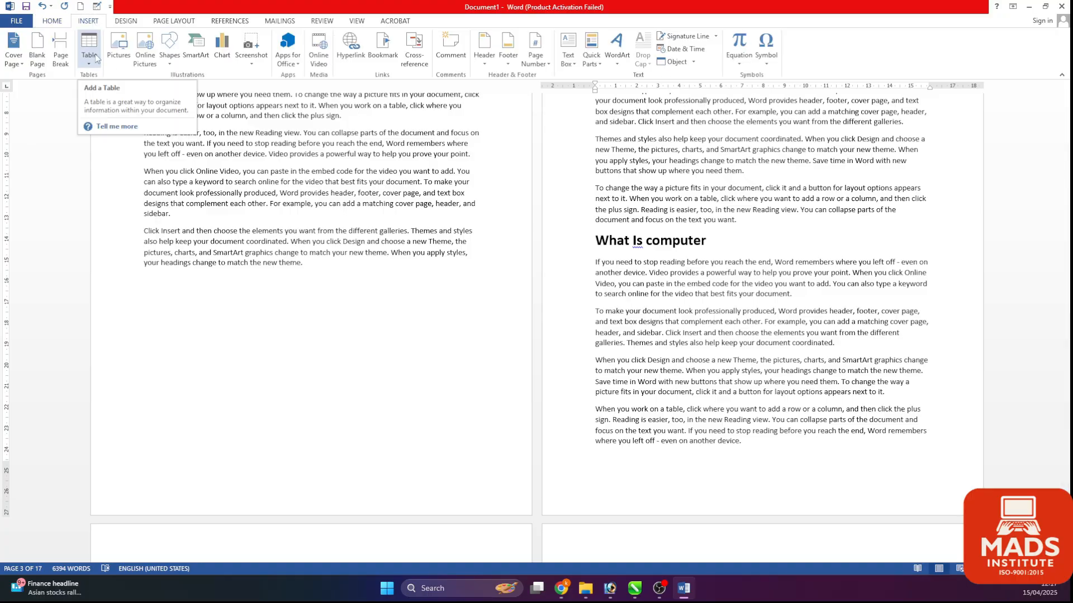
scroll(335, 324, "up", 15)
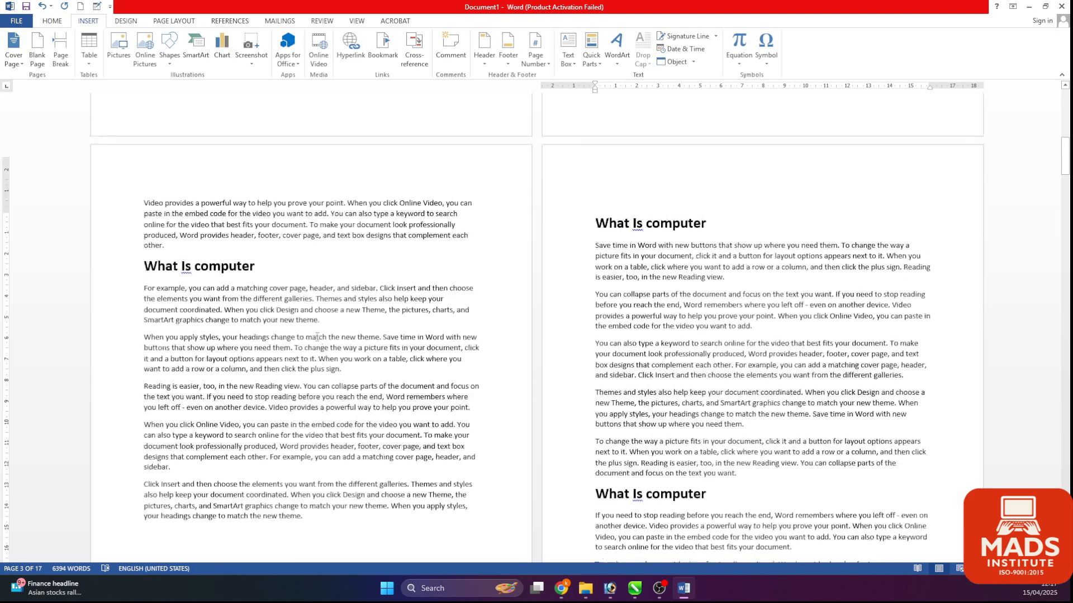
scroll(335, 324, "up", 2)
left_click(556, 252)
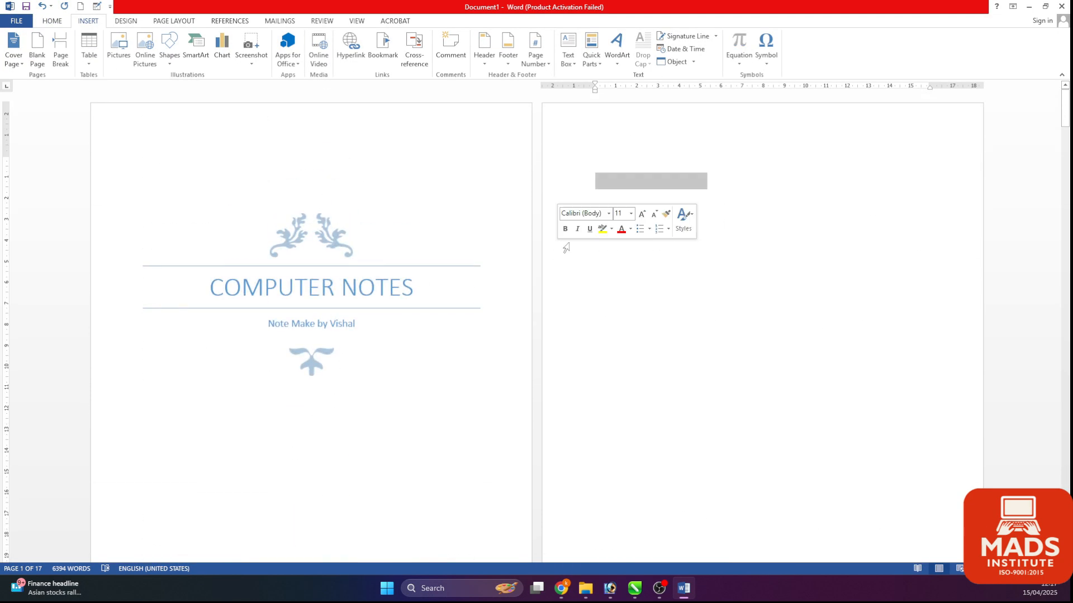
left_click(578, 157)
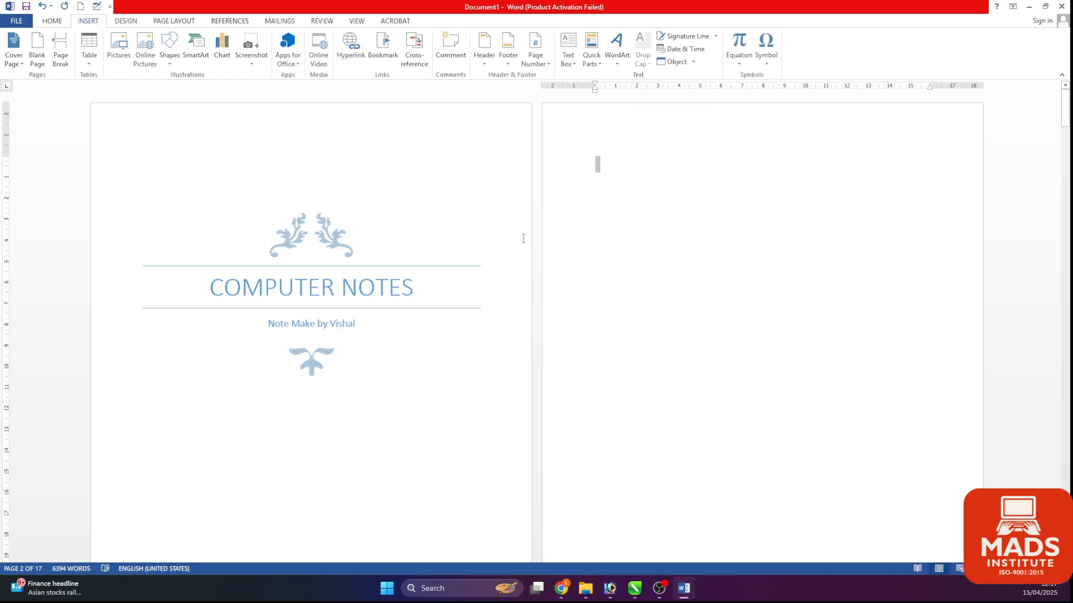
left_click(96, 58)
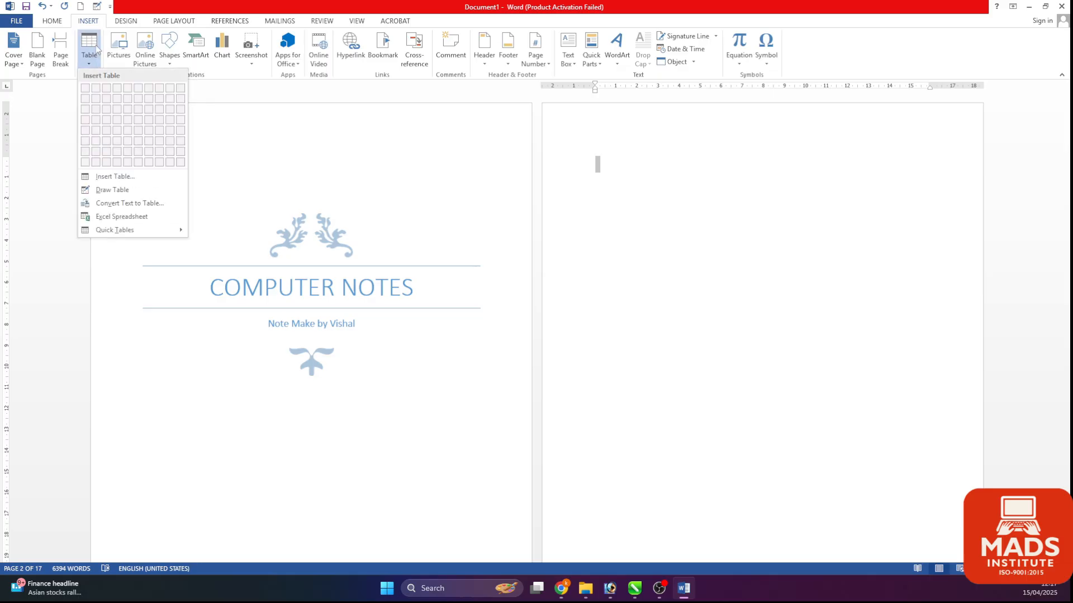
left_click(689, 258)
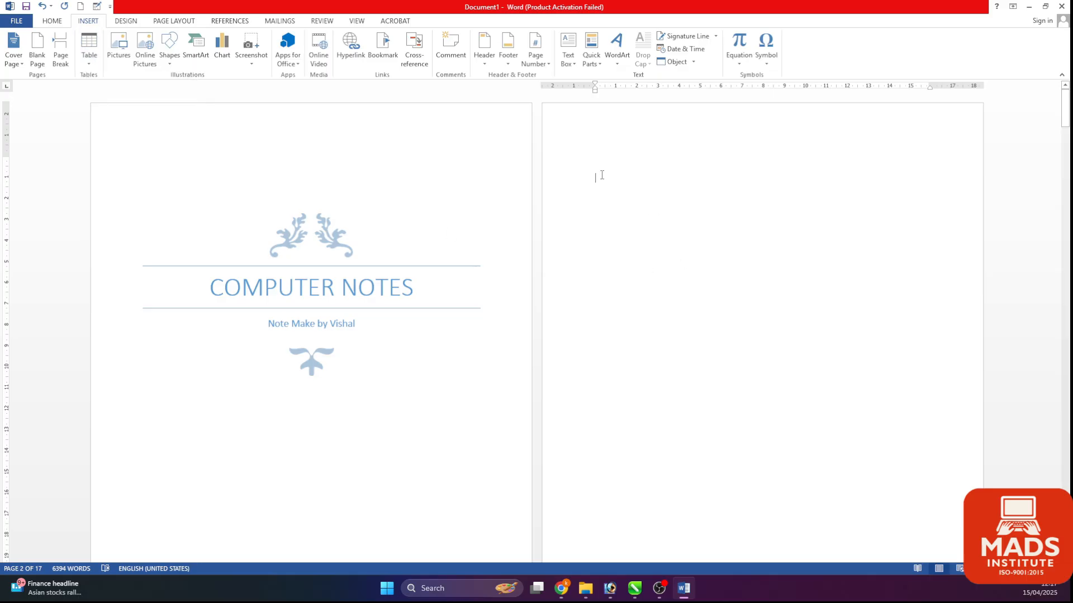
left_click(95, 44)
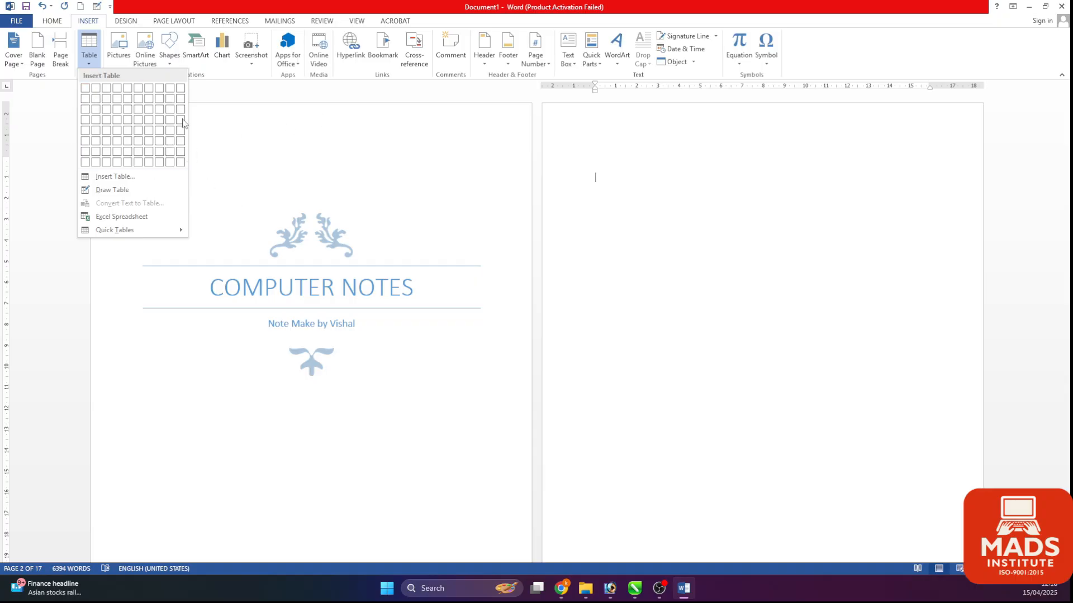
left_click(138, 130)
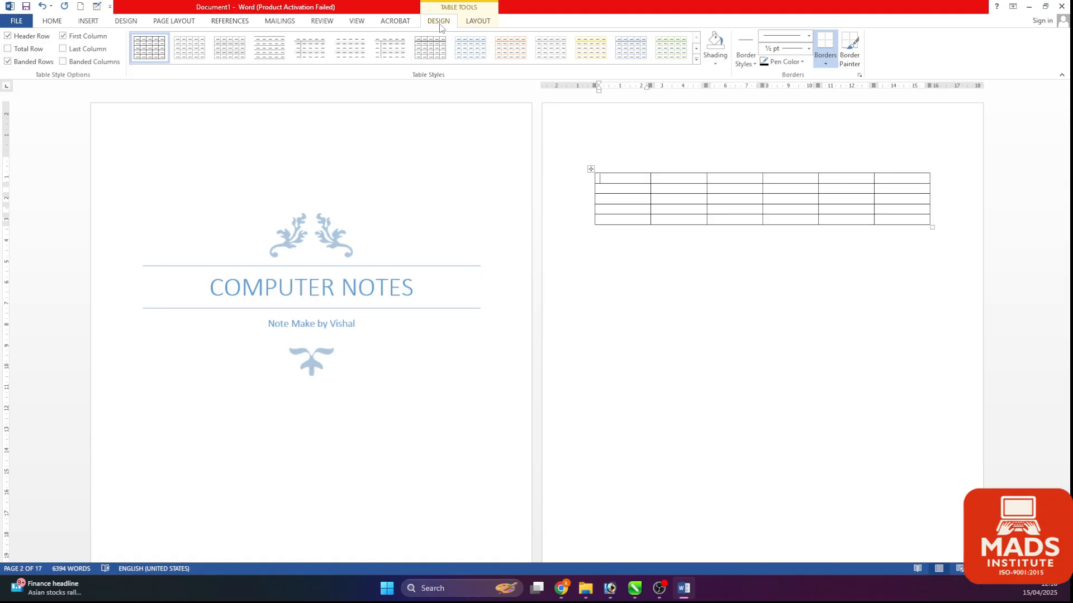
left_click(478, 21)
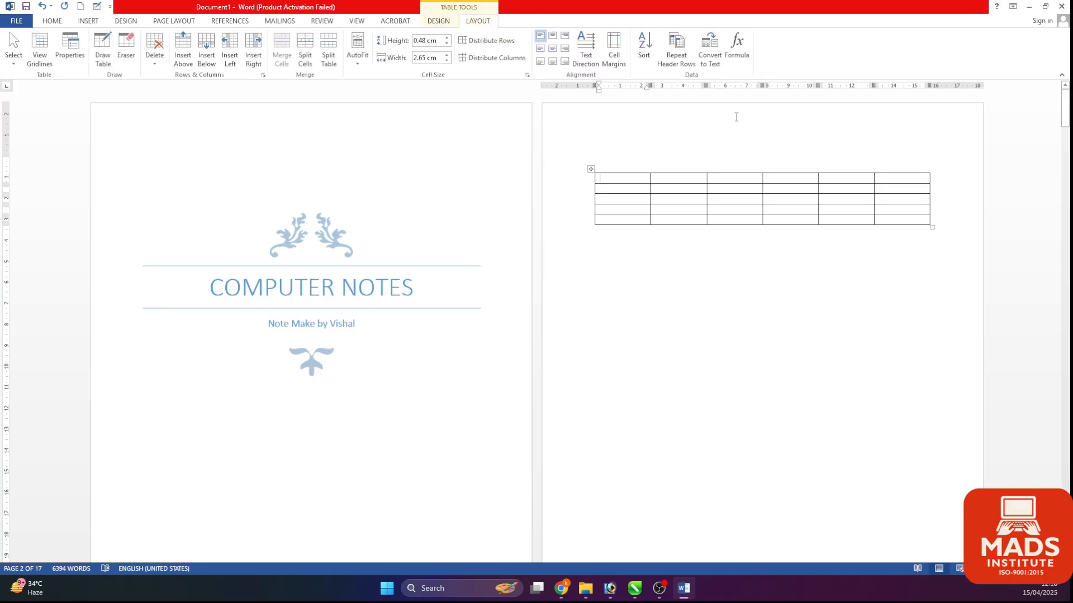
left_click(768, 327)
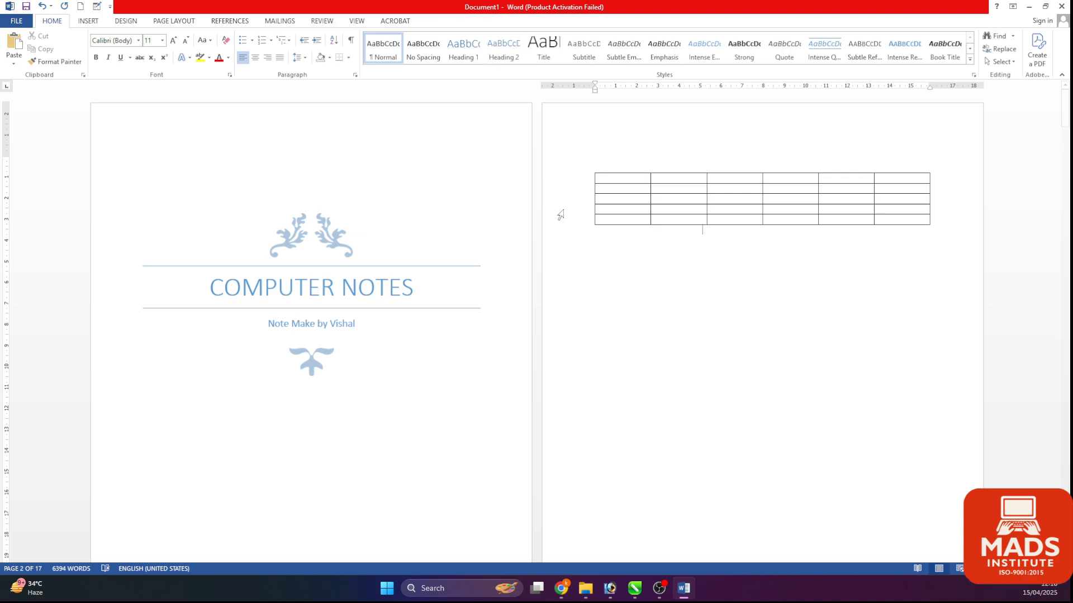
Step: Examine the design and layout commands offered for the new table on page 2, and leave the table
left_click(642, 188)
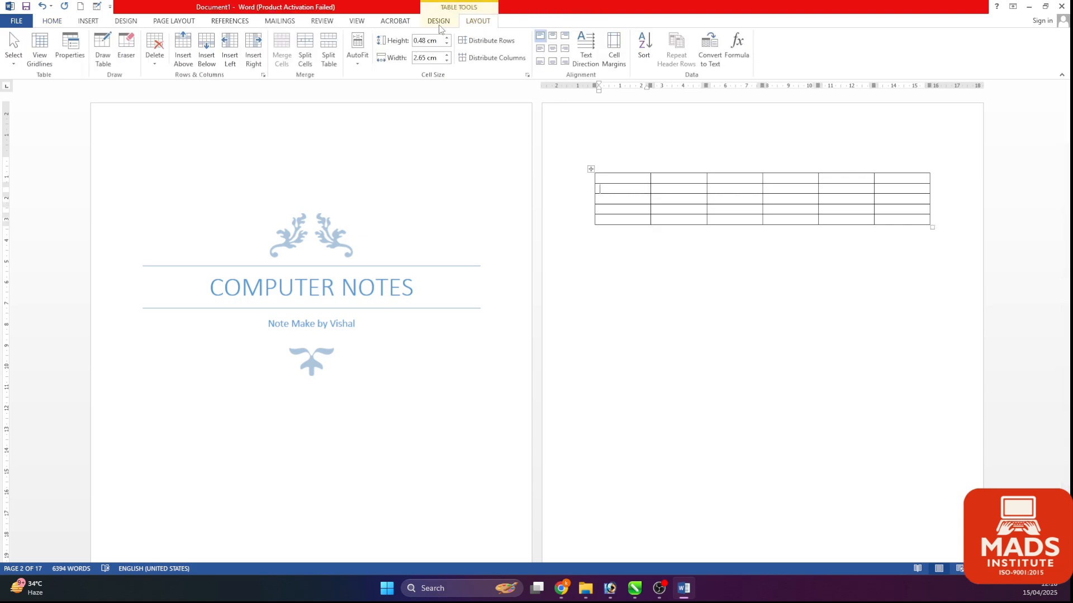
left_click(439, 21)
left_click(481, 23)
left_click(444, 23)
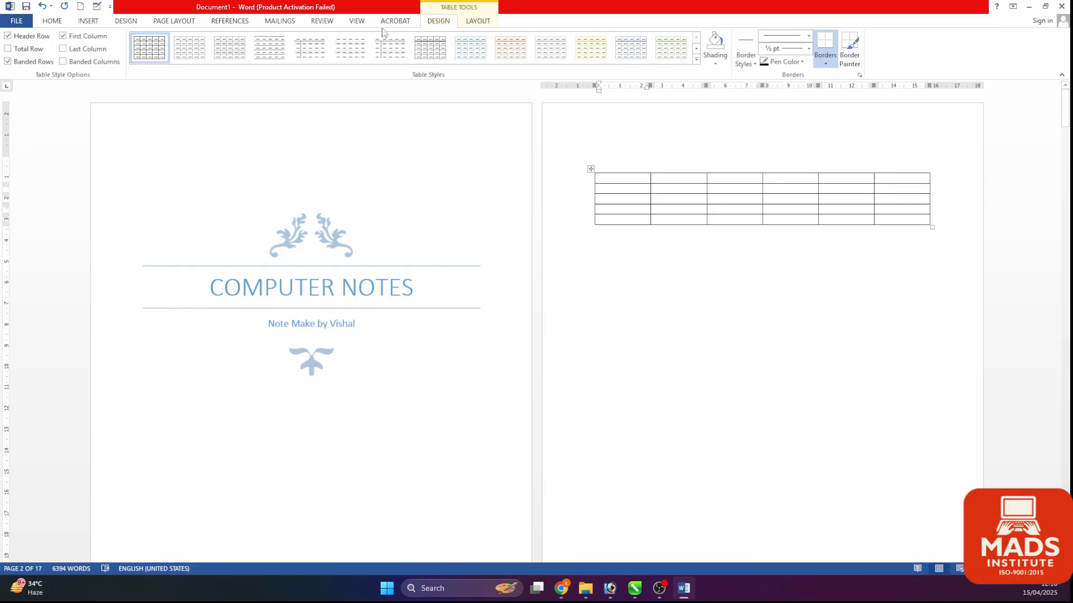
left_click(494, 26)
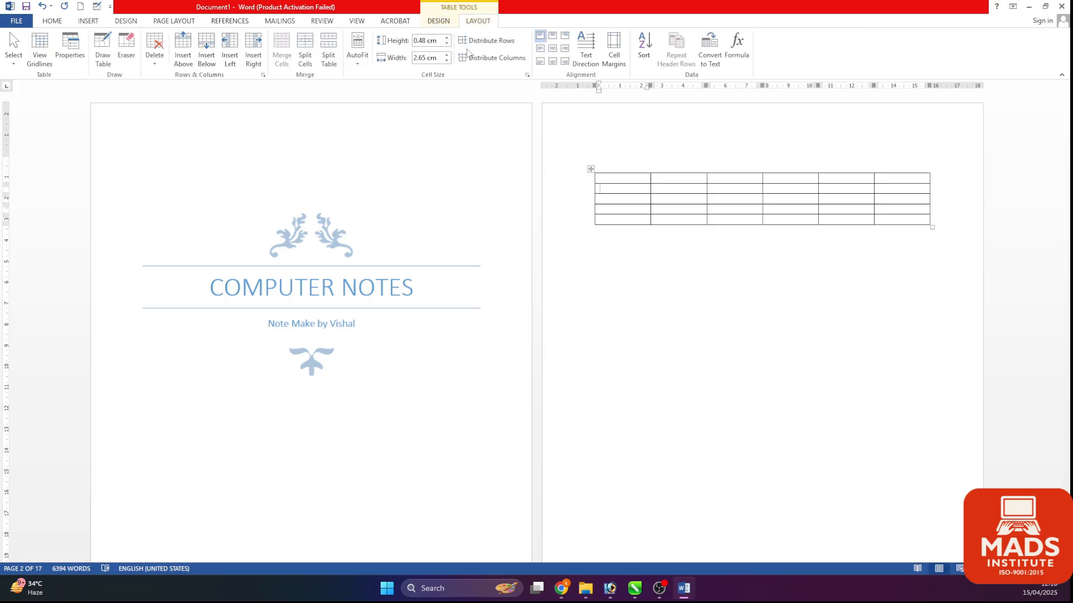
left_click(627, 200)
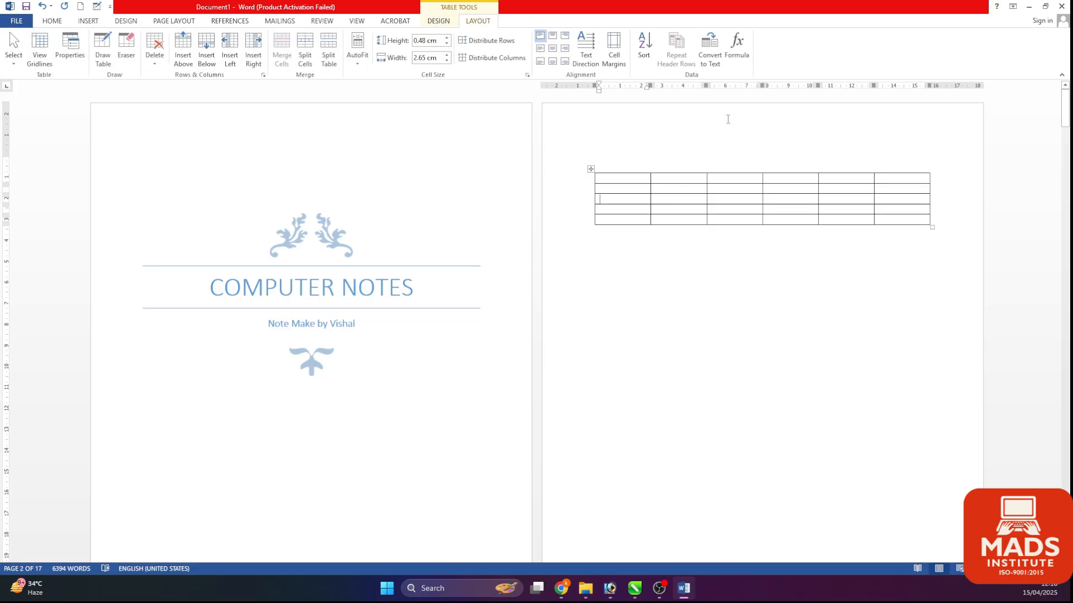
left_click(907, 304)
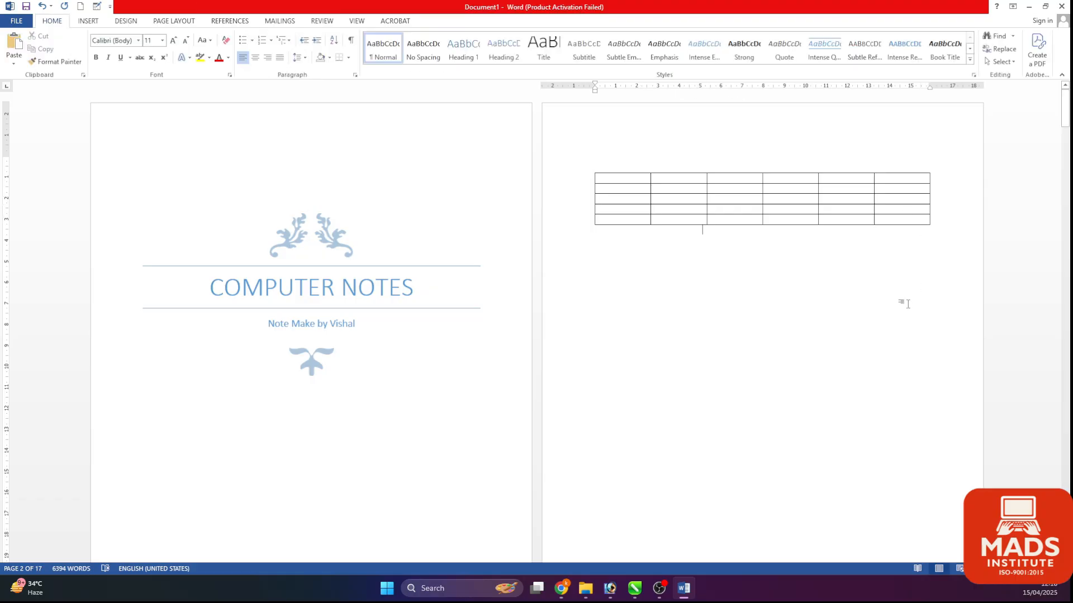
Step: Fill the table's first row with the headings Roll No, Name, English, Hindi, Math and Science
left_click(640, 180)
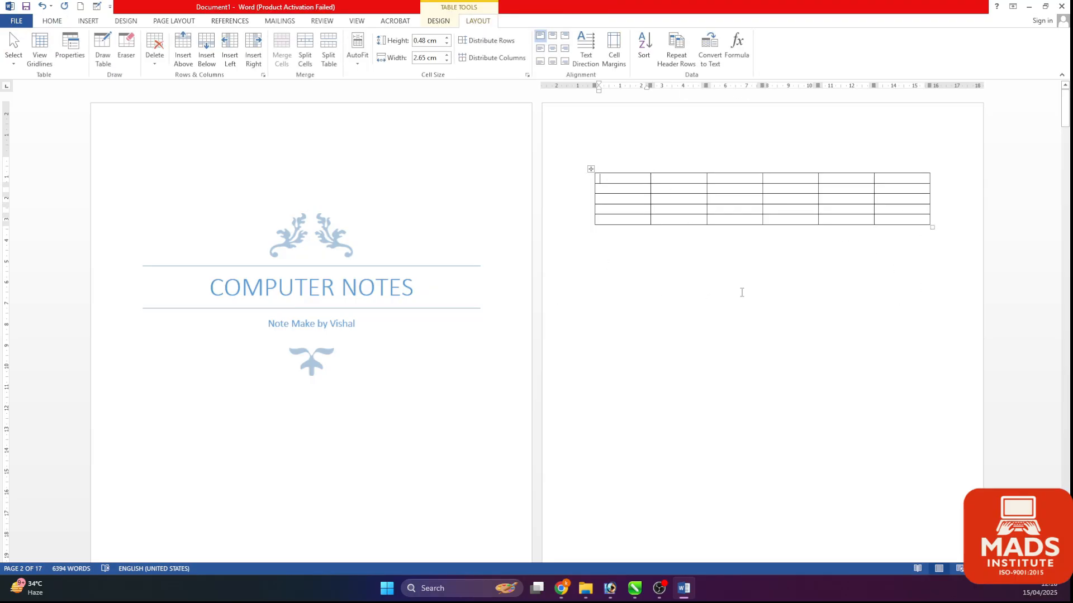
type("Roll No")
left_click(666, 180)
type("Na")
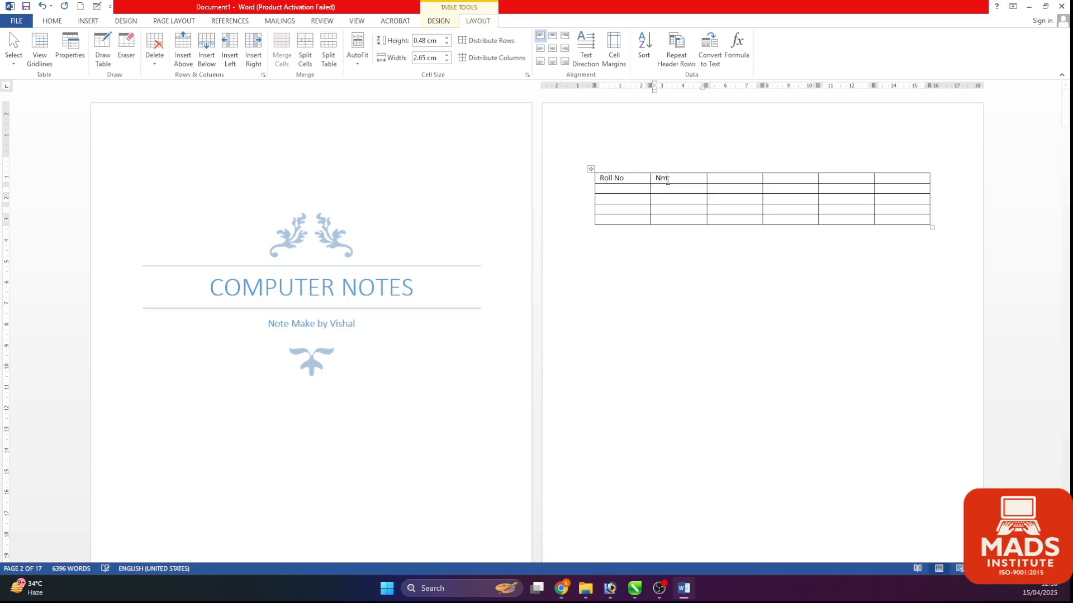
type("me")
left_click(664, 179)
type("ama")
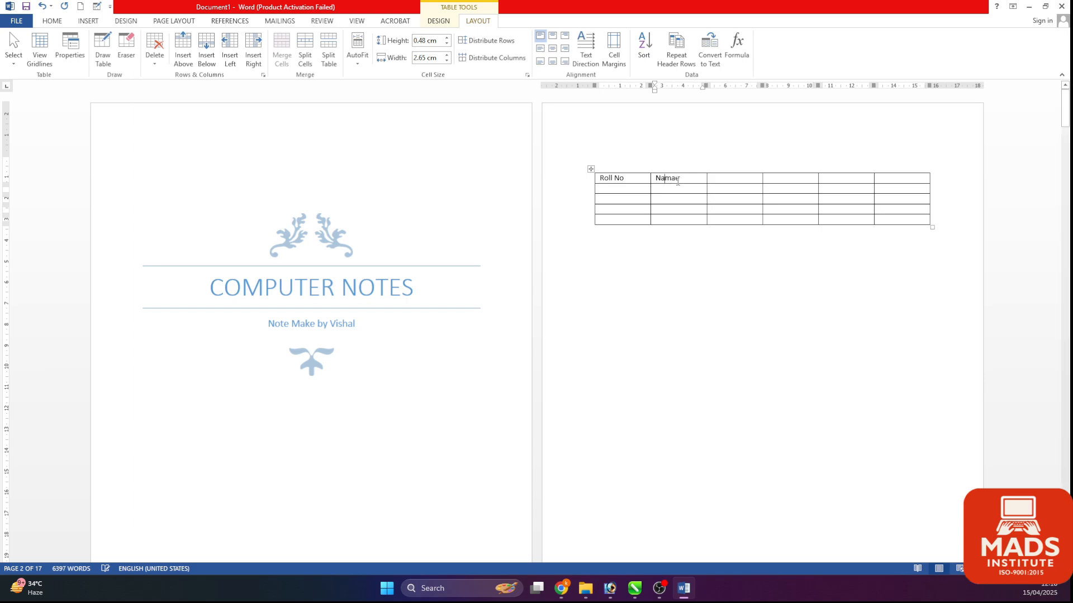
key("BackSpace")
type("eAdre")
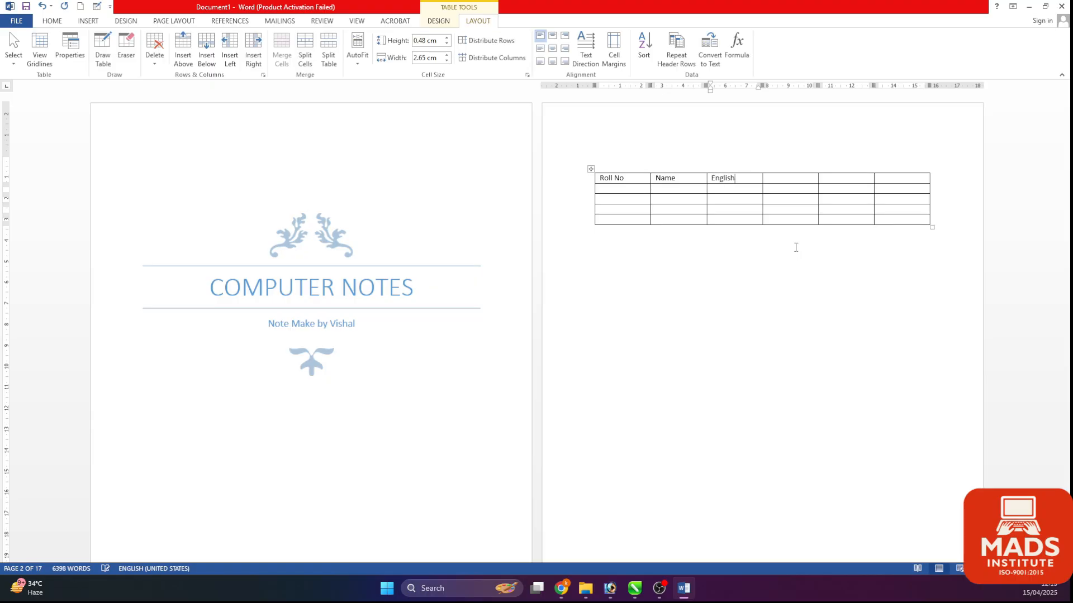
key("Tab")
key("Tab")
key("Tab")
type("S")
Step: Enter roll numbers A101 to A104 in the Roll No column and the four students' first names in the Name column
left_click(627, 191)
type("A104")
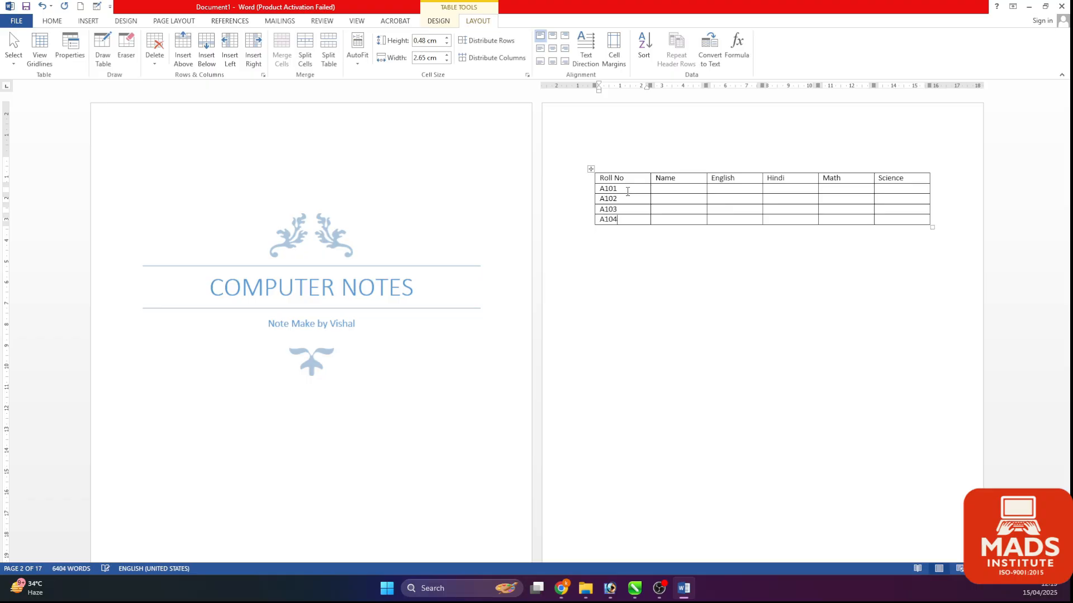
left_click(670, 190)
type("Rahul")
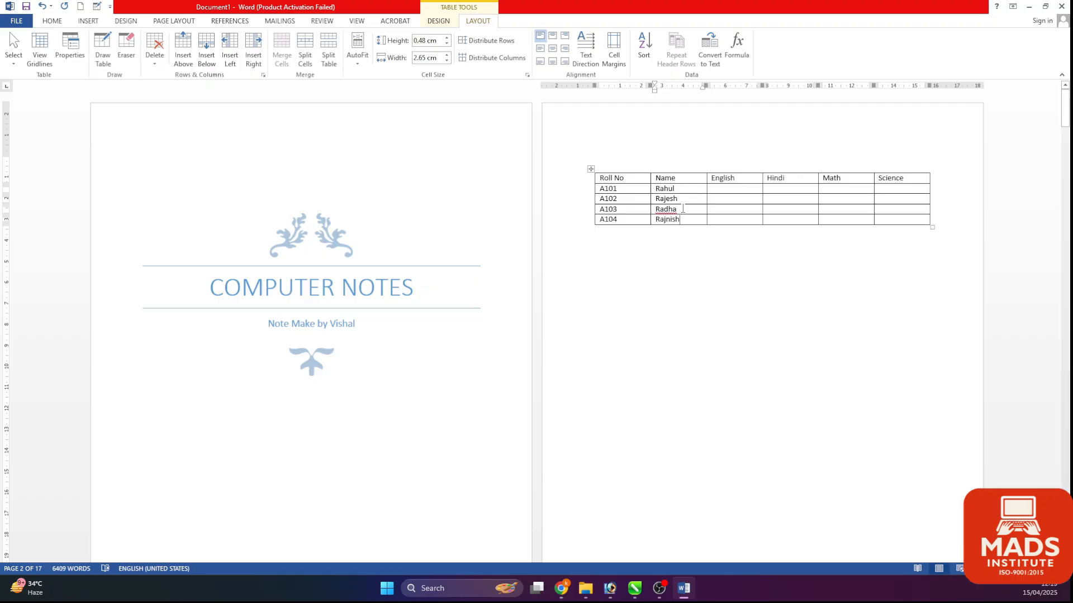
Step: Enter subject marks 50, 85, 96, 96 for A101 and 25, 50, 50, 65 for A102, plus English mark 63 for A103 and A104
left_click(715, 190)
type("50")
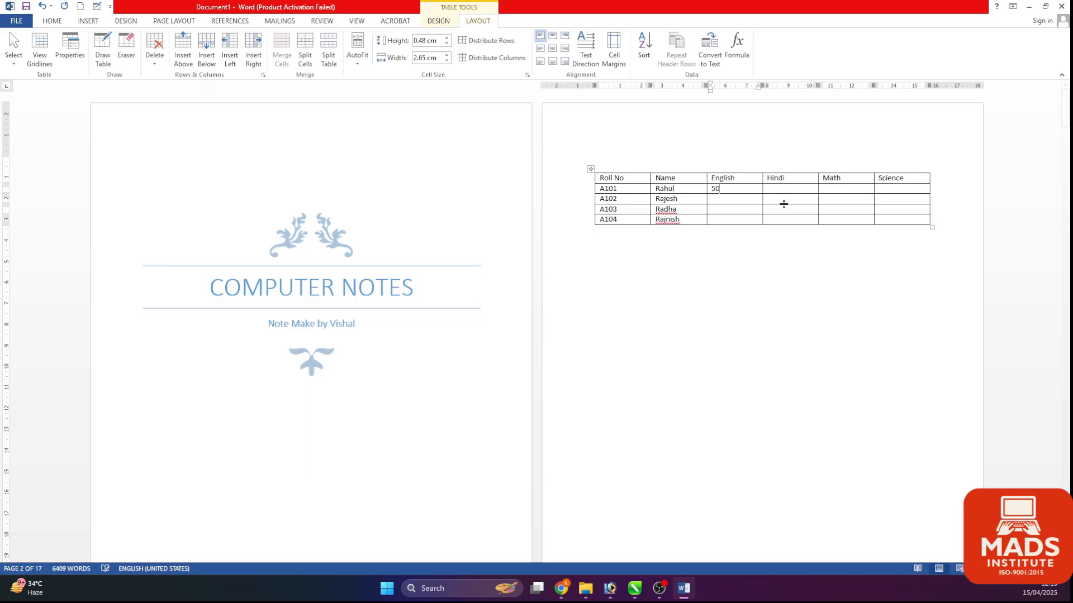
left_click(783, 203)
type("50")
key("Tab")
type("50")
key("Tab")
type("6")
key("Up")
key("Left")
key("Left")
type("85")
key("Tab")
type("96")
key("Tab")
key("Left")
key("Left")
key("Left")
key("Left")
key("Left")
key("BackSpace")
key("Left")
type("63")
key("Tab")
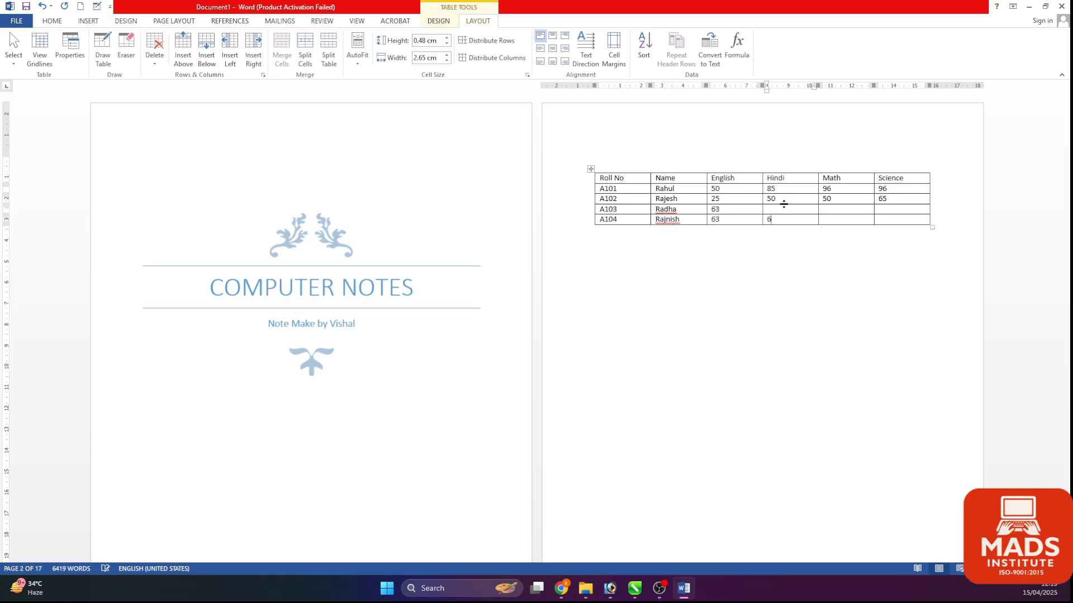
Step: Complete the Hindi, Math and Science marks with 85, 98, 56 for A103 and 69, 52, 41 for A104
key("Up")
key("Right")
key("Tab")
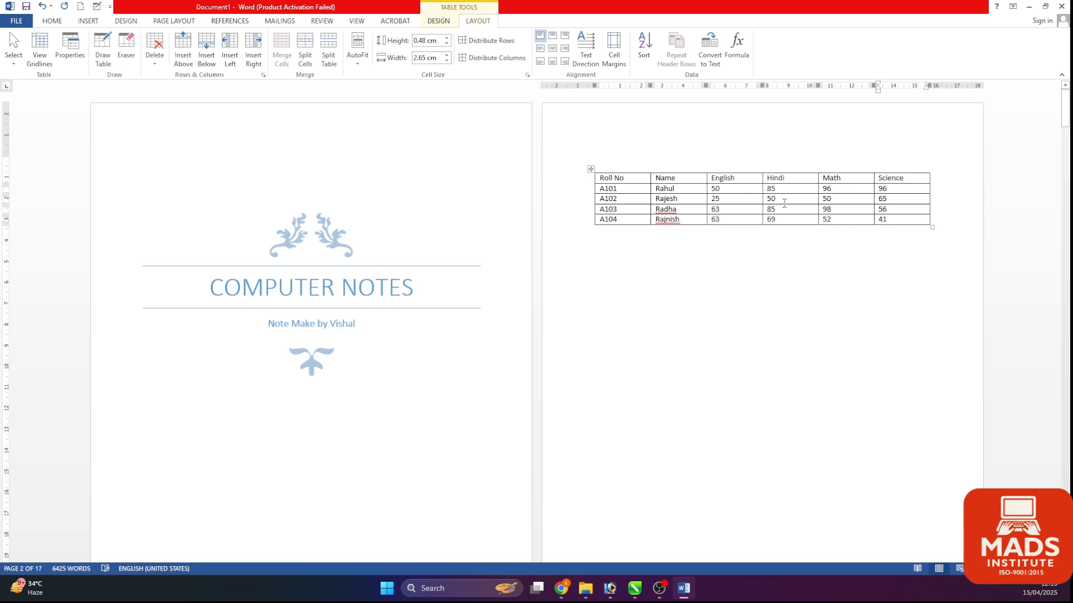
Step: Apply the list table style with a black heading row and grey banded rows to the marks table
left_click(441, 22)
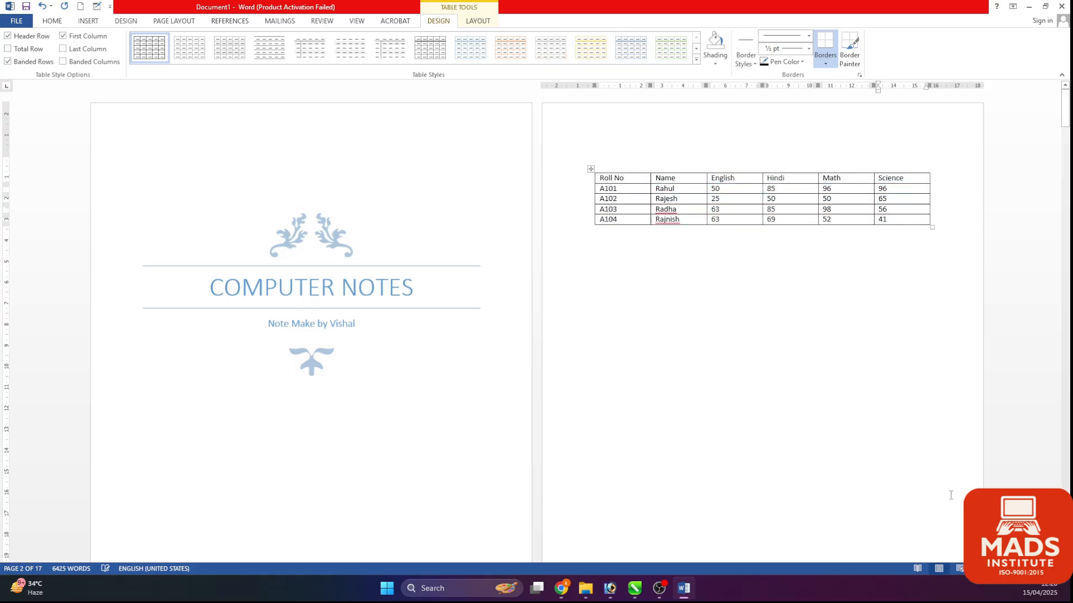
scroll(659, 279, "up", 8)
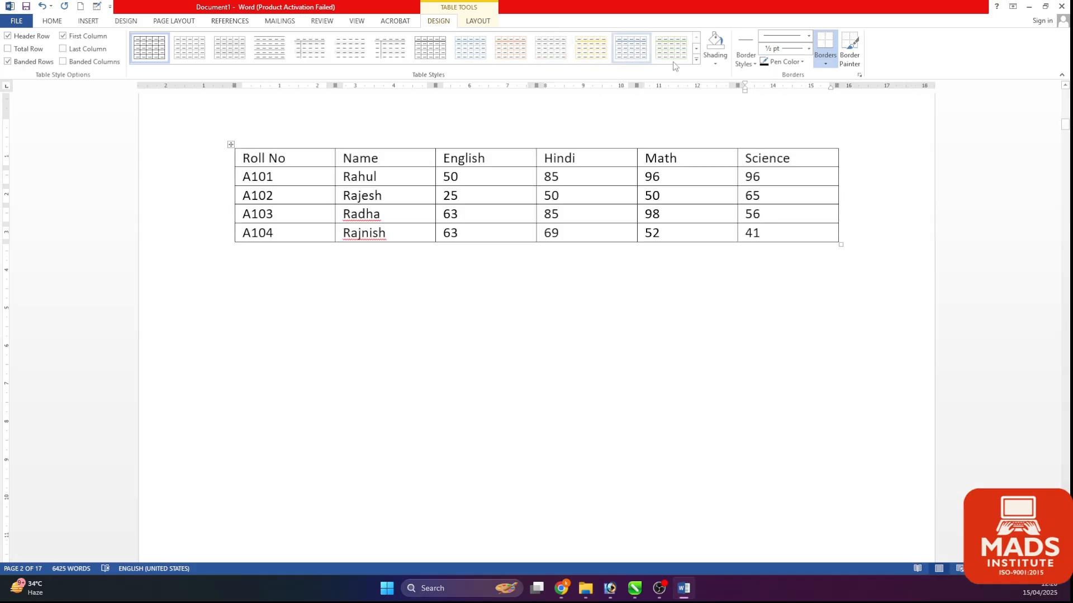
left_click(697, 59)
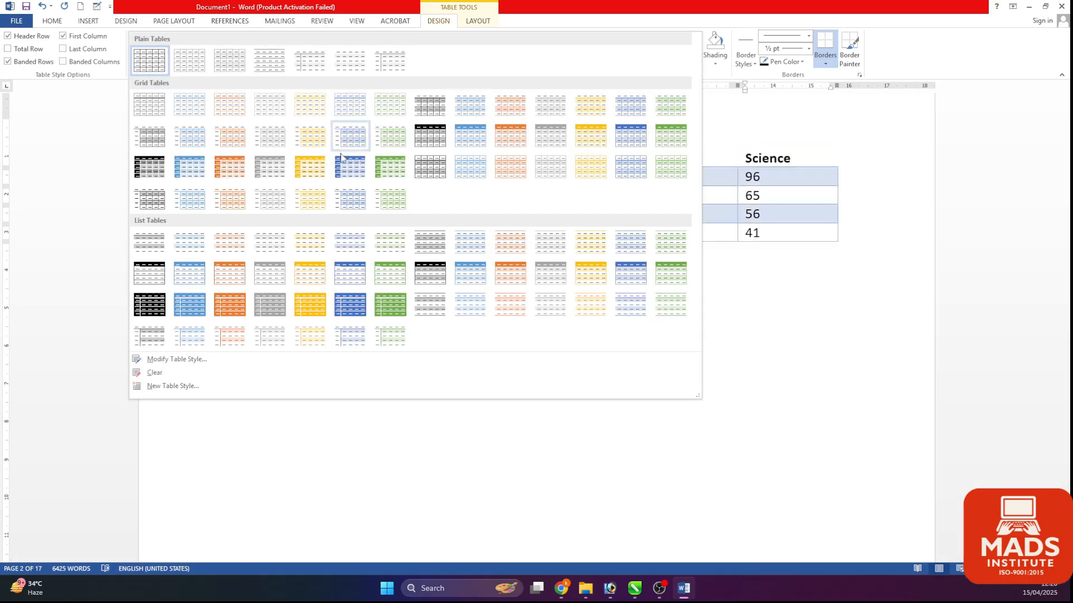
left_click(431, 283)
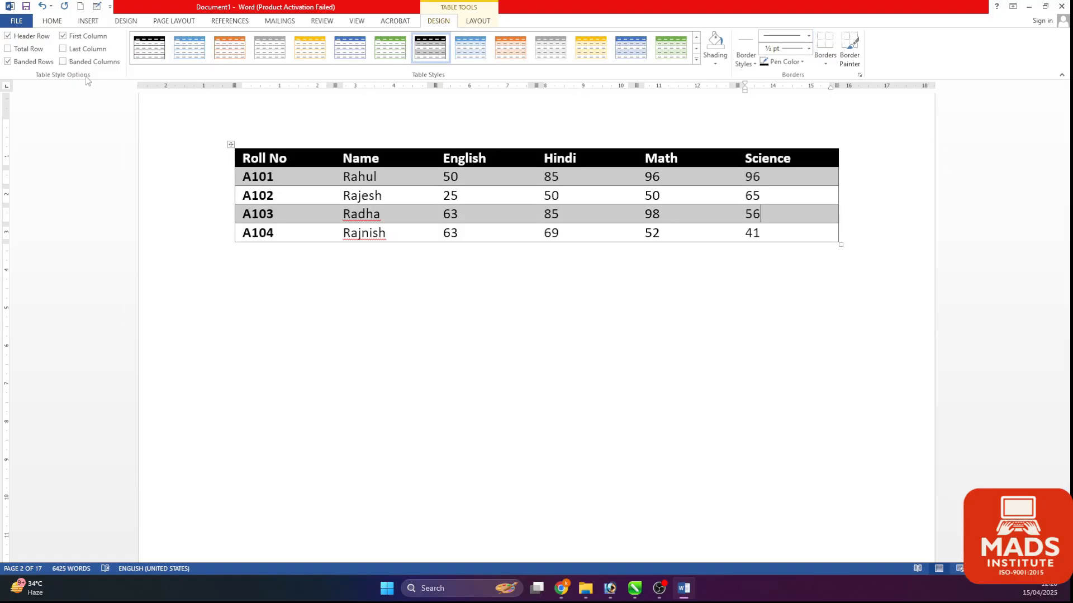
Step: Turn off the First Column, Header Row and Banded Rows style options for the marks table, and leave the table
left_click(83, 36)
left_click(27, 37)
left_click(20, 62)
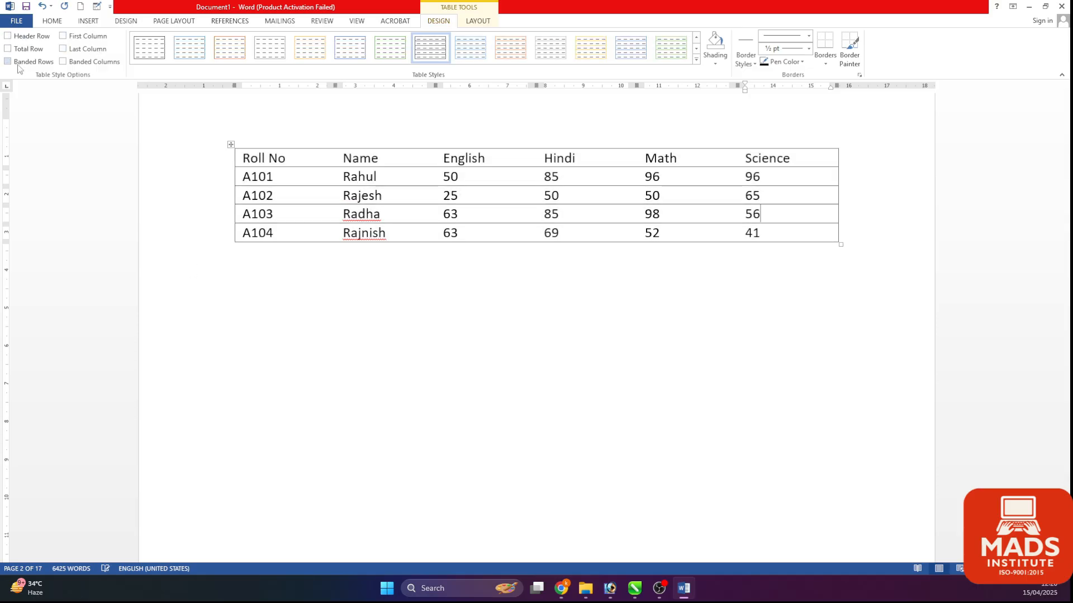
left_click(395, 352)
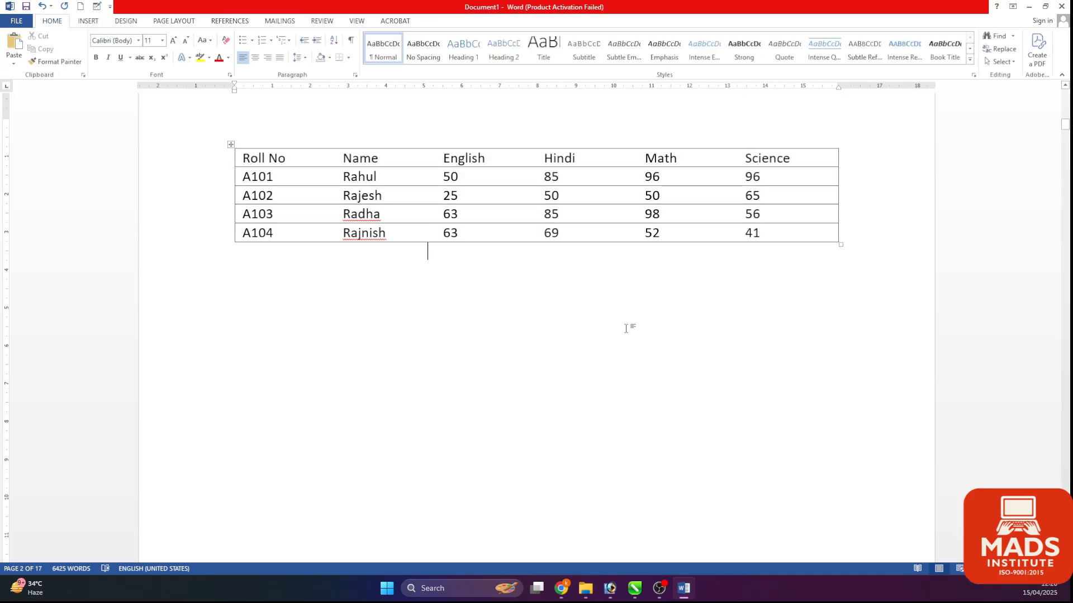
Step: Examine the marks table's heading row and each of its six columns by selecting them one after another
left_click(545, 233)
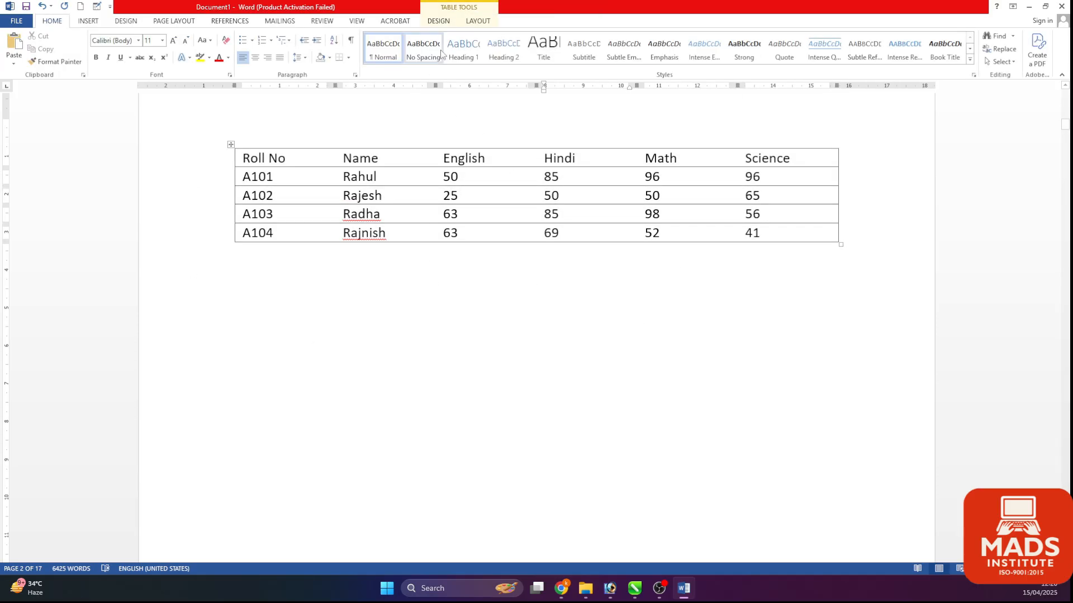
left_click(449, 24)
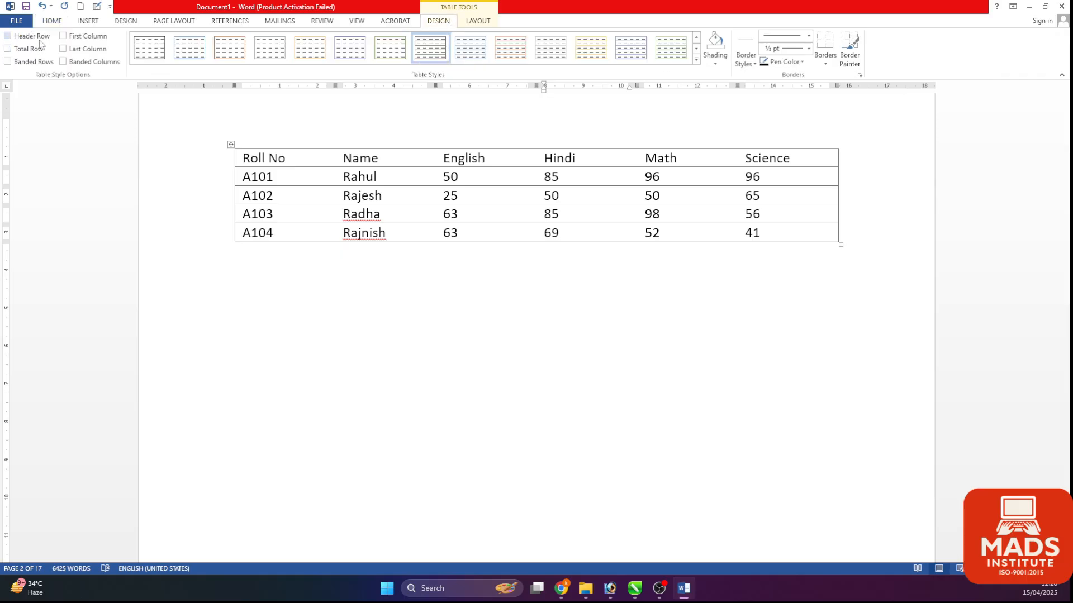
left_click_drag(253, 162, 786, 158)
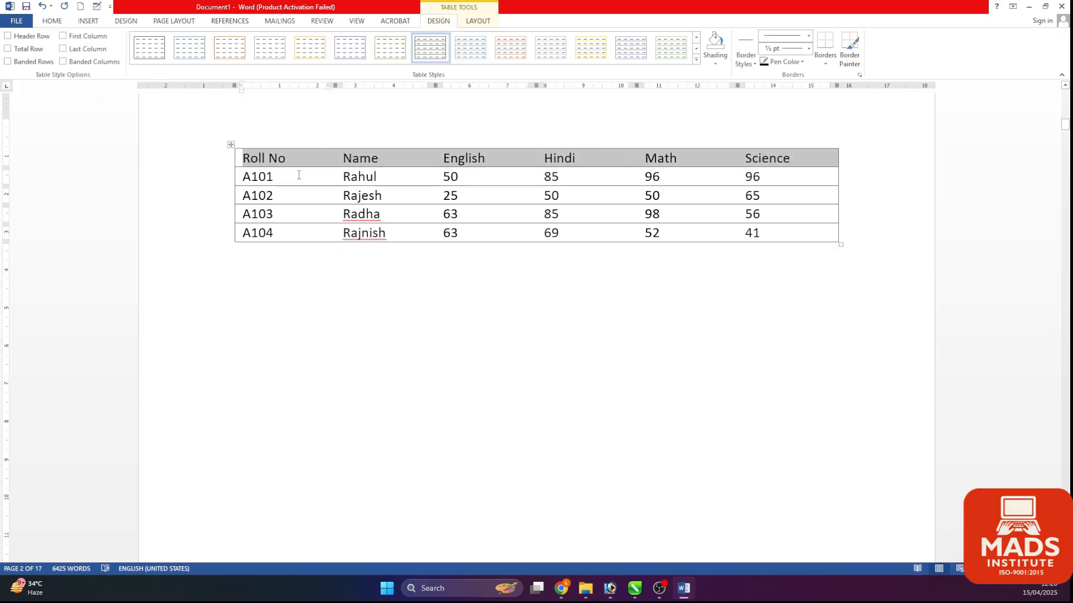
left_click(388, 158)
left_click_drag(269, 158, 788, 160)
left_click(283, 266)
left_click_drag(300, 160, 286, 235)
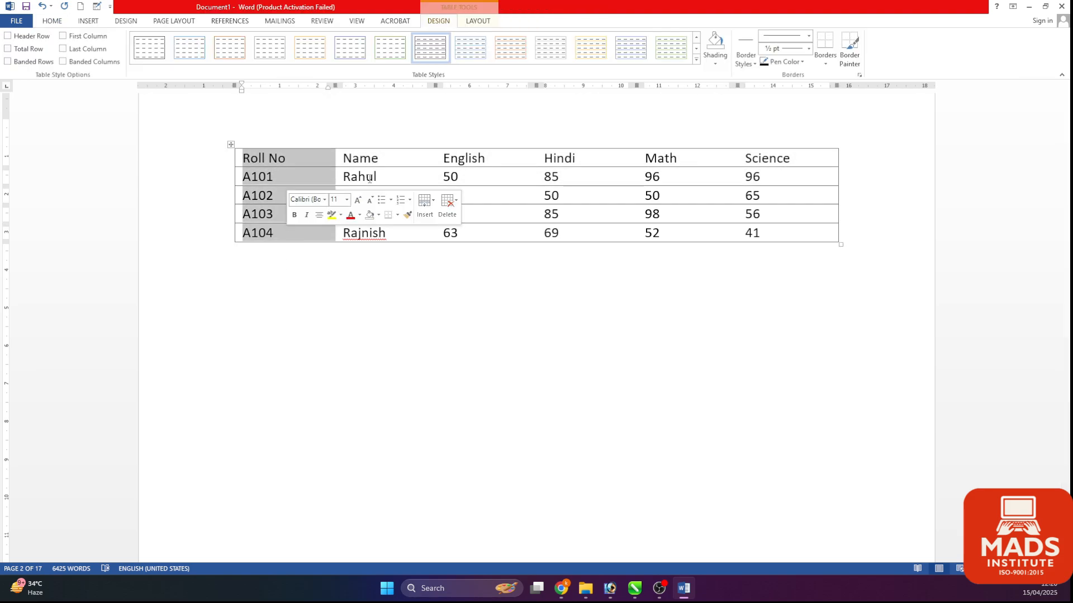
left_click_drag(371, 158, 371, 258)
left_click_drag(449, 159, 473, 236)
left_click_drag(579, 163, 580, 236)
left_click_drag(660, 159, 667, 234)
left_click_drag(766, 159, 828, 236)
left_click_drag(246, 158, 778, 160)
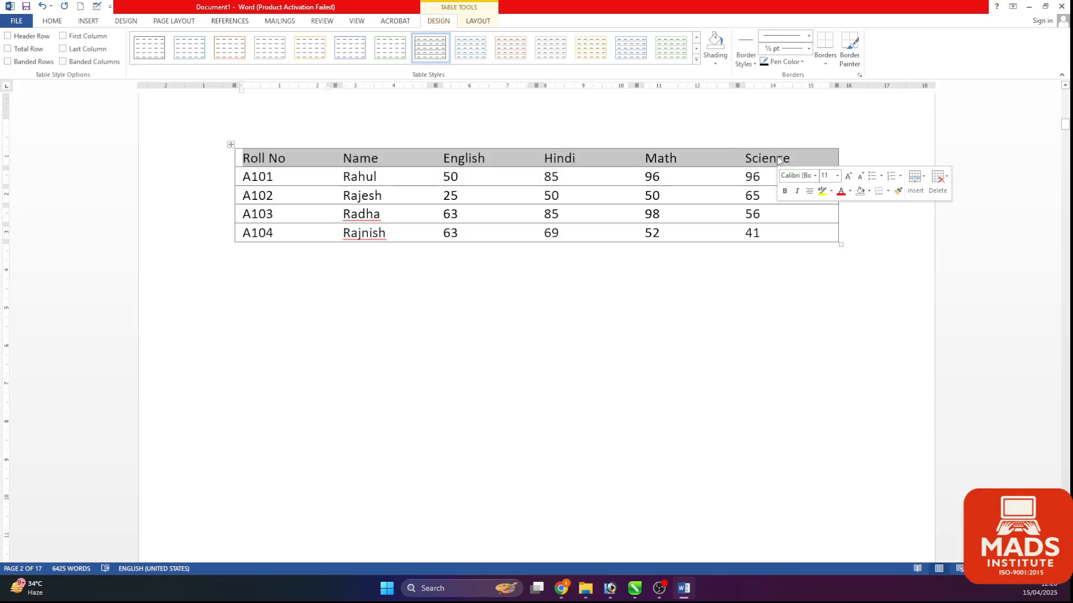
left_click(375, 174)
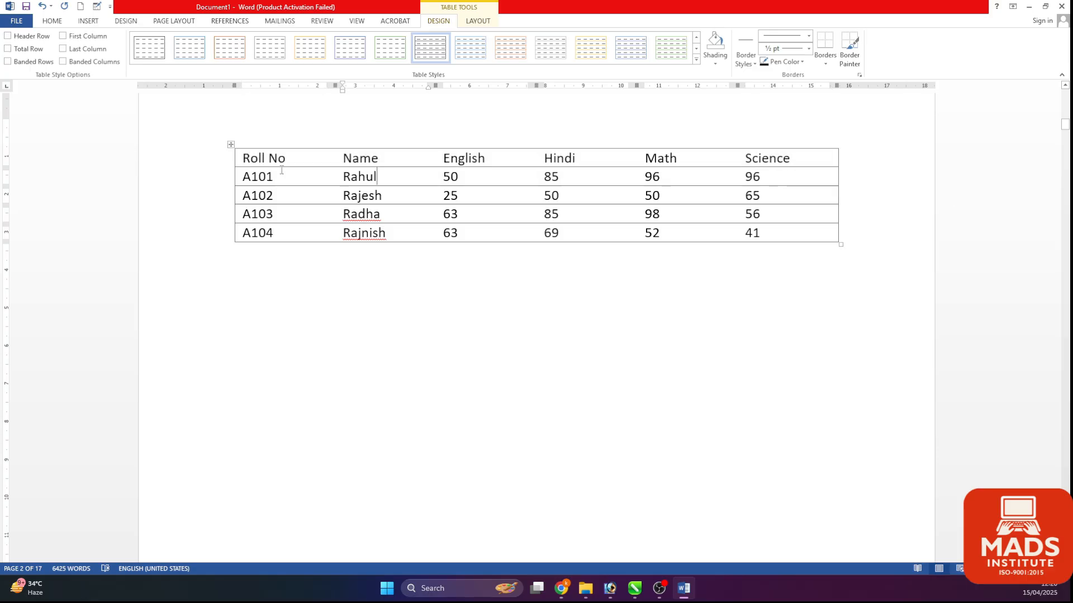
Step: Compare the marks table with and without the Header Row style option, leaving the option on
left_click(250, 158)
left_click(22, 38)
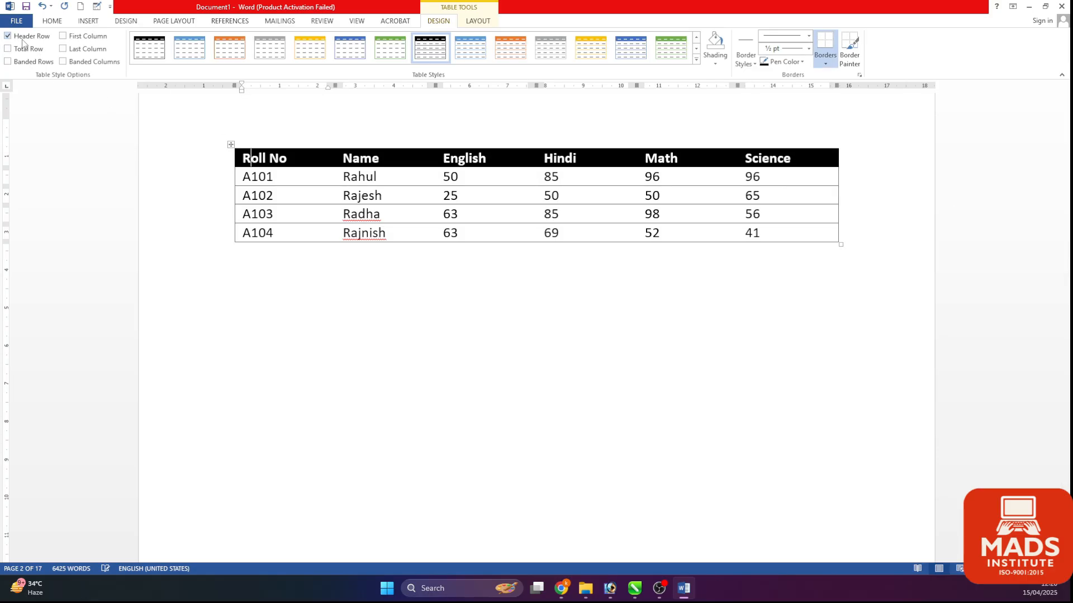
left_click(22, 39)
left_click(22, 39)
left_click(23, 40)
left_click(23, 40)
left_click(24, 41)
left_click(24, 41)
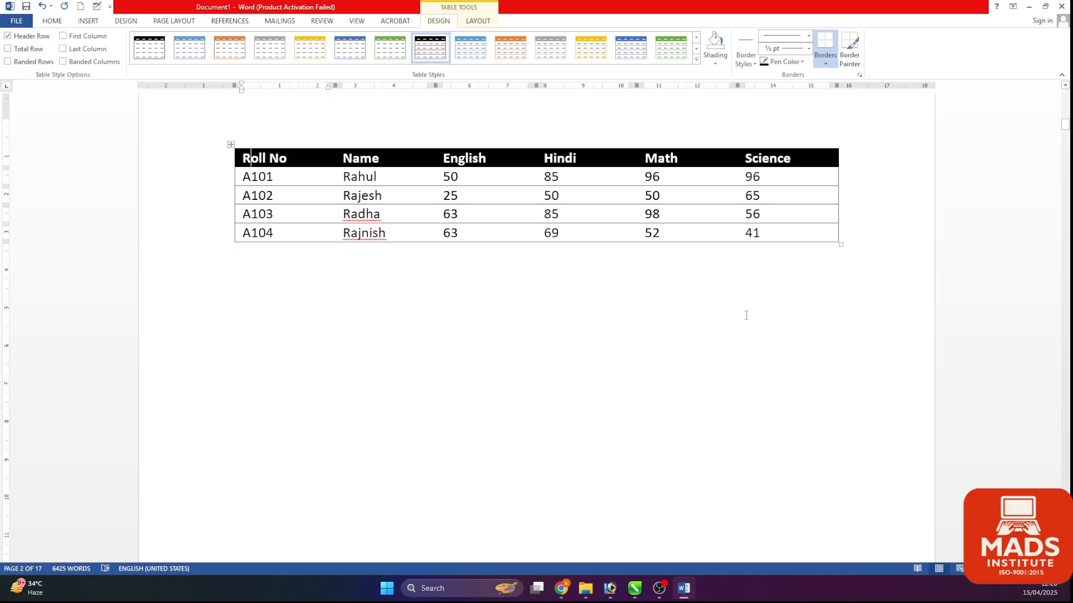
Step: Compare the marks table with and without the Total Row style option, leaving the option on
left_click(29, 52)
left_click(29, 51)
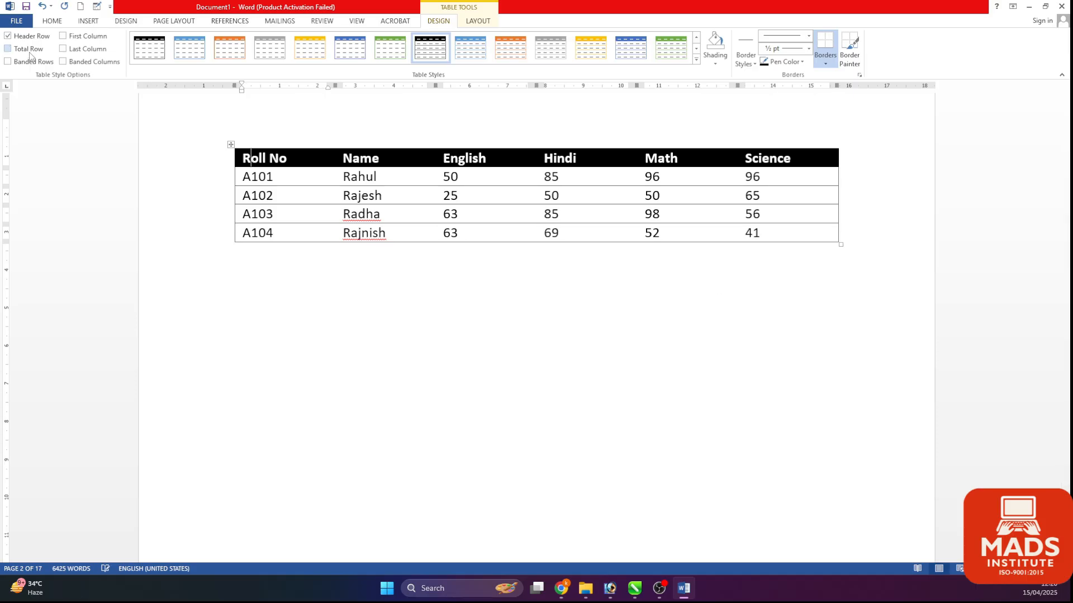
left_click(29, 52)
left_click(31, 55)
left_click(30, 55)
left_click(31, 55)
left_click(30, 54)
Step: Compare the marks table with and without the Banded Rows style option, leaving the option on
left_click(26, 66)
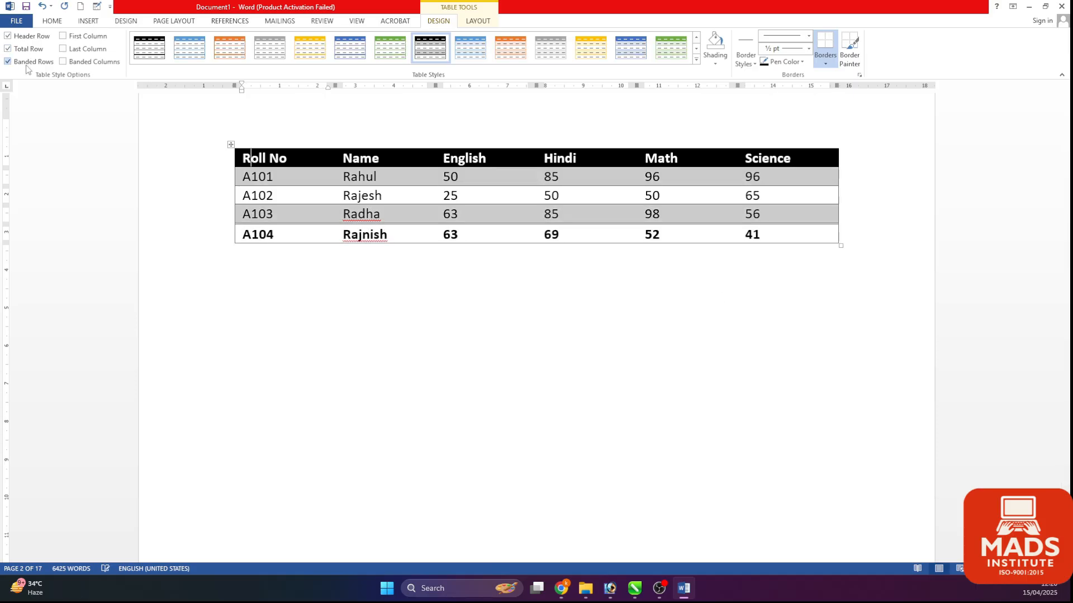
left_click(26, 65)
left_click(26, 65)
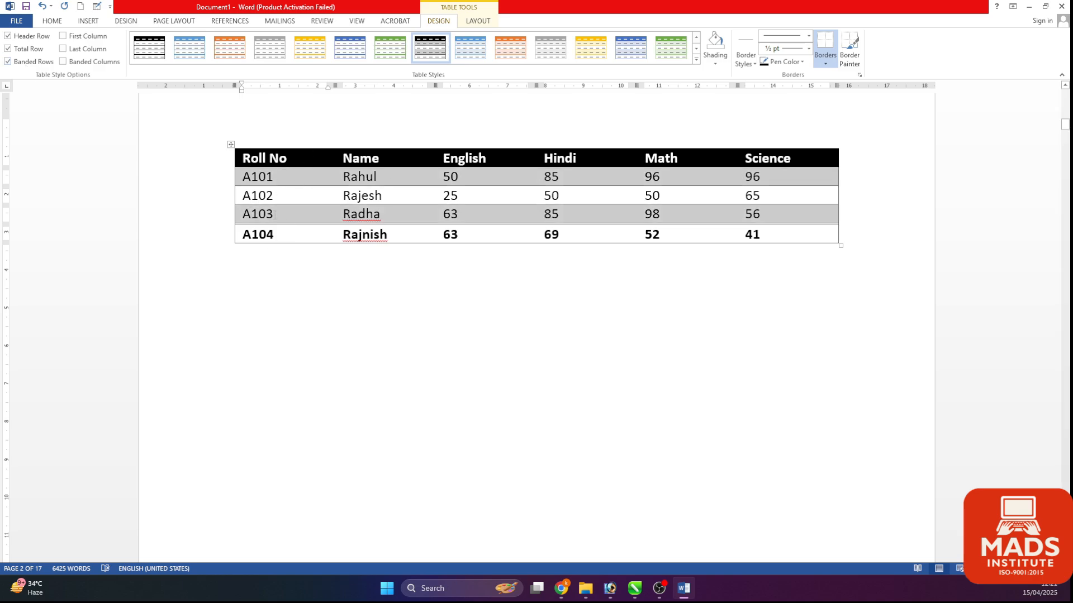
left_click(28, 63)
left_click(28, 62)
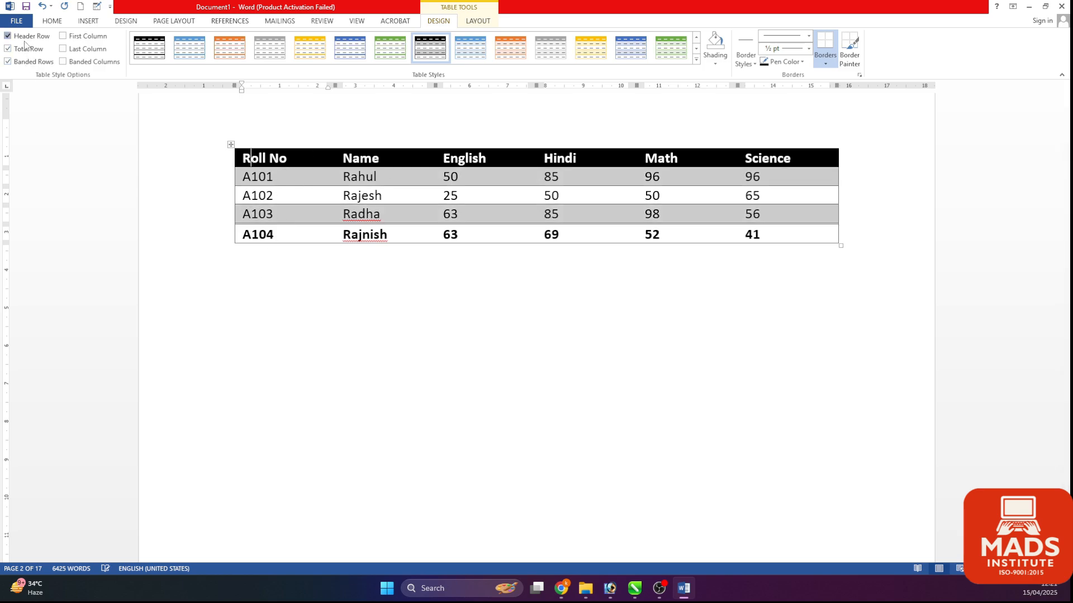
Step: Turn off the Header Row, Total Row and Banded Rows style options for the marks table
left_click(25, 37)
left_click(23, 50)
left_click(28, 61)
Step: Turn on the First Column, Banded Columns and Last Column style options for the marks table
left_click(88, 36)
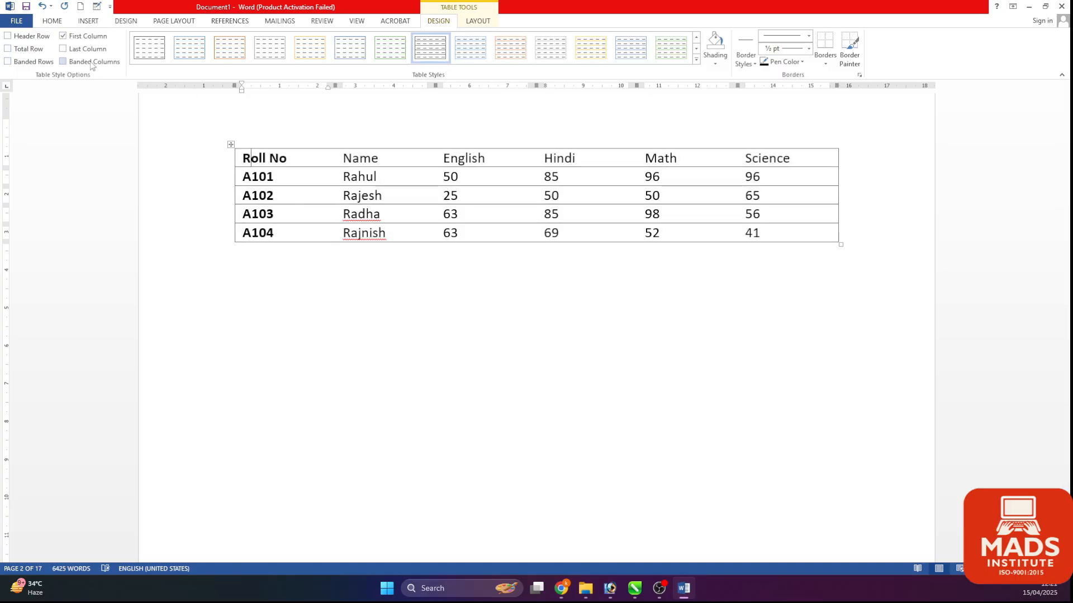
left_click(93, 62)
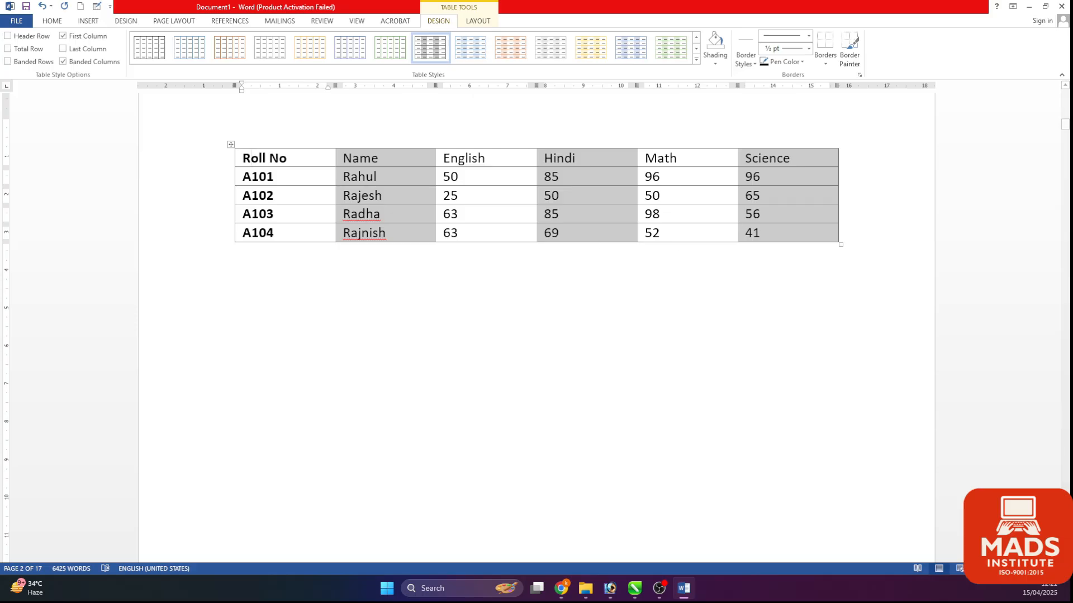
left_click(89, 49)
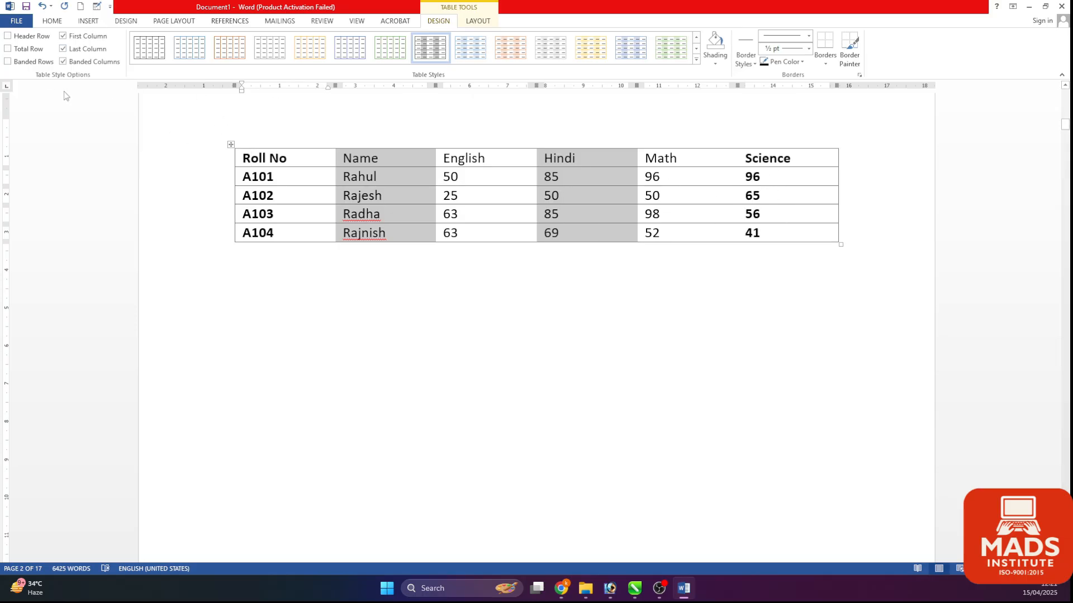
Step: Apply the gold grid table style to the marks table and shade its header row red
left_click(590, 53)
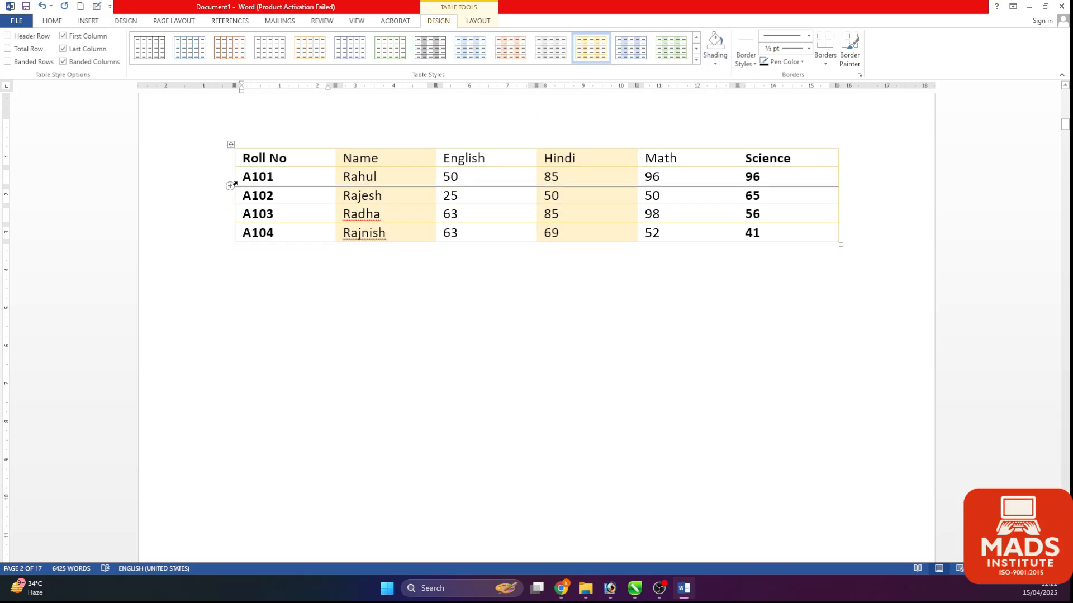
left_click_drag(248, 160, 792, 159)
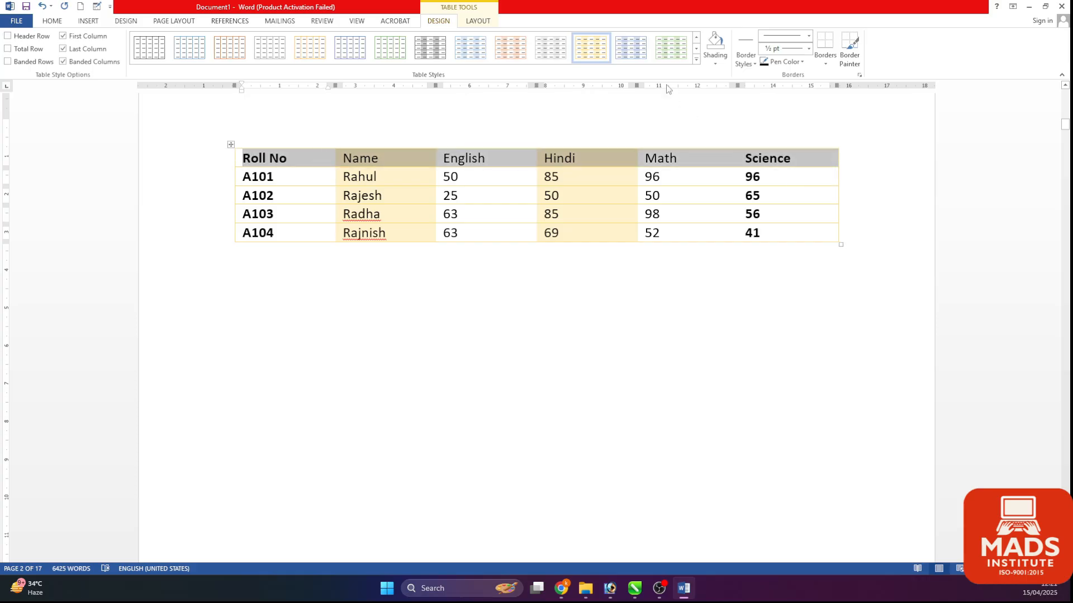
left_click(715, 62)
left_click(718, 148)
left_click(720, 272)
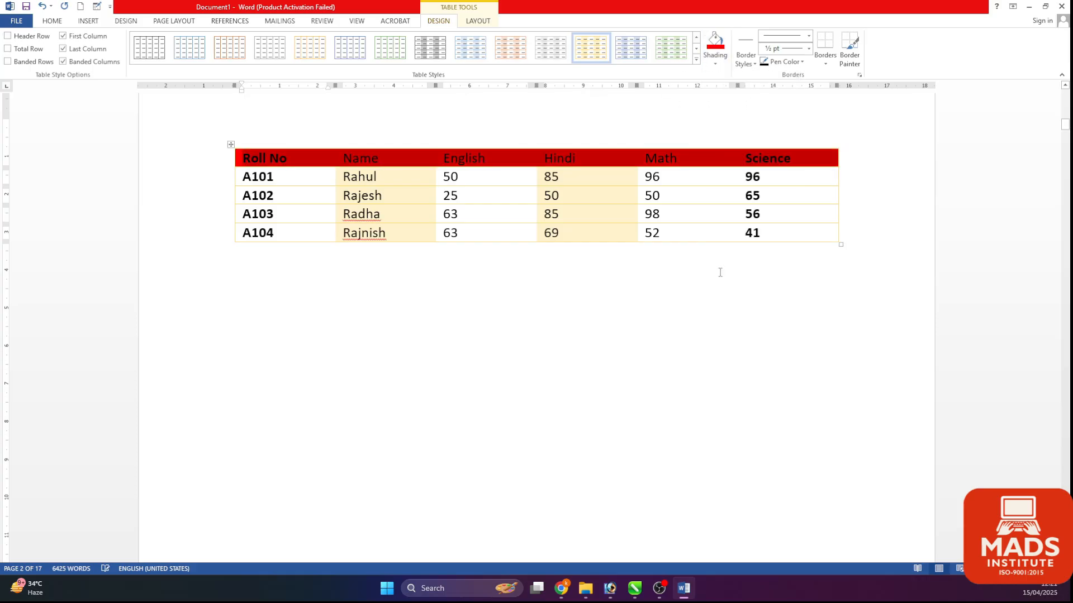
Step: Change the shading of the marks table's header row to light green
left_click(51, 21)
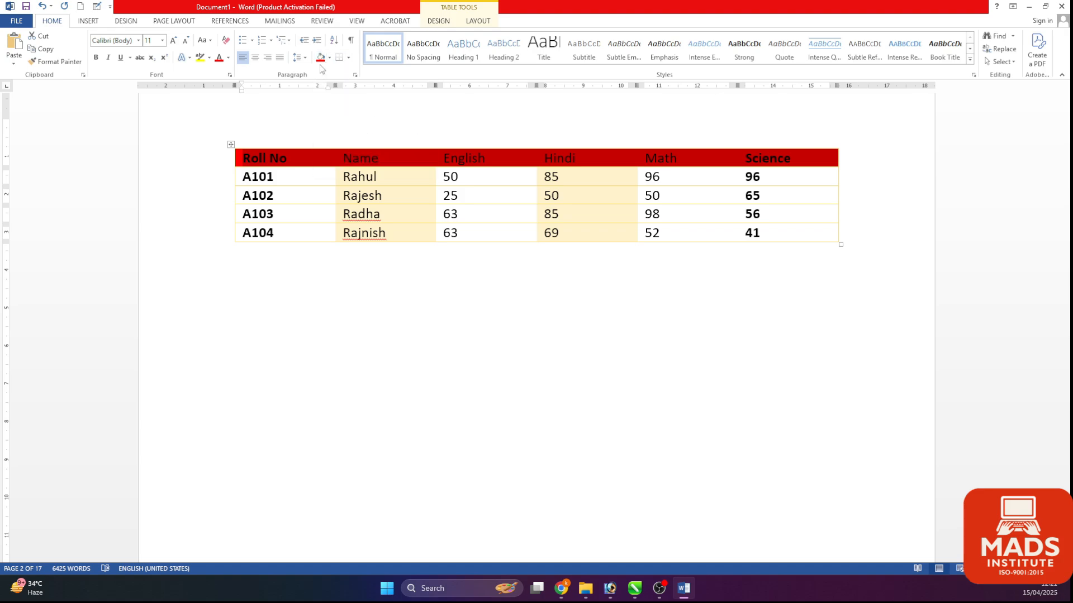
left_click(329, 57)
left_click(406, 80)
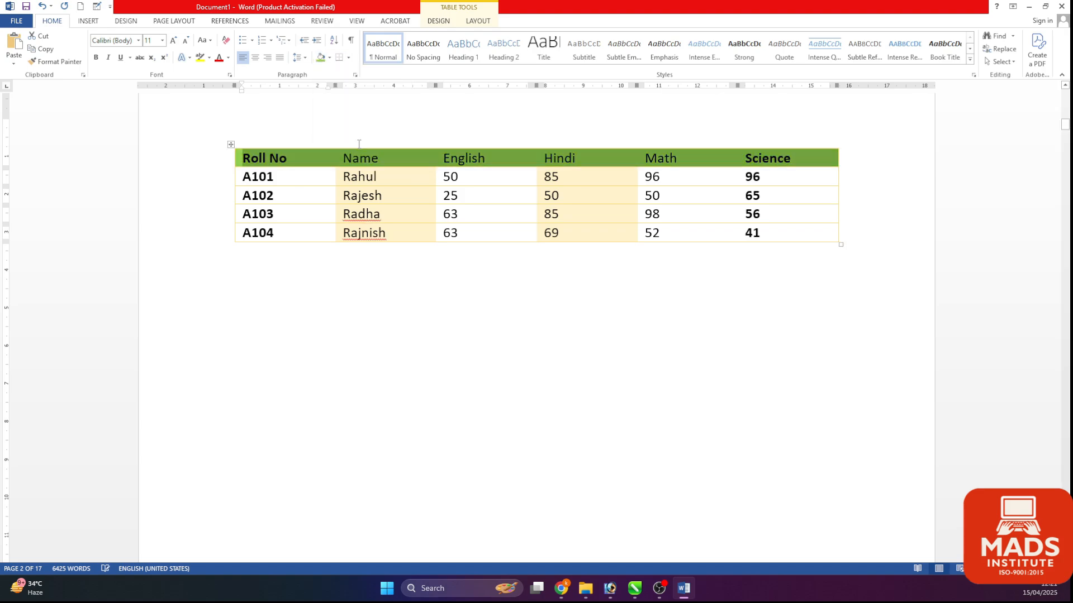
Step: Try purple shading on the marks table's header row and undo it
left_click(438, 21)
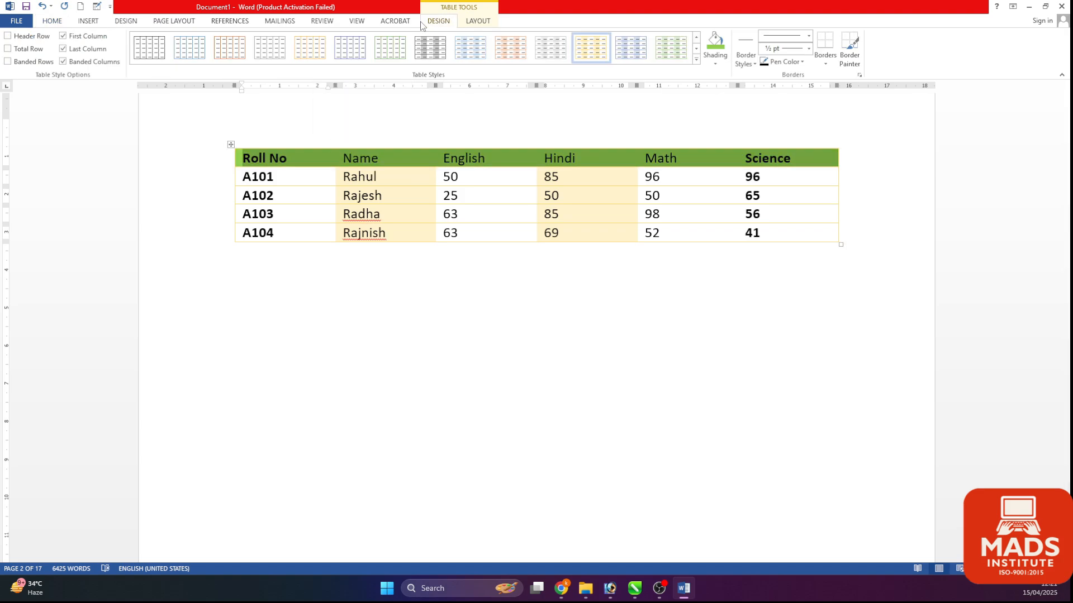
left_click(720, 62)
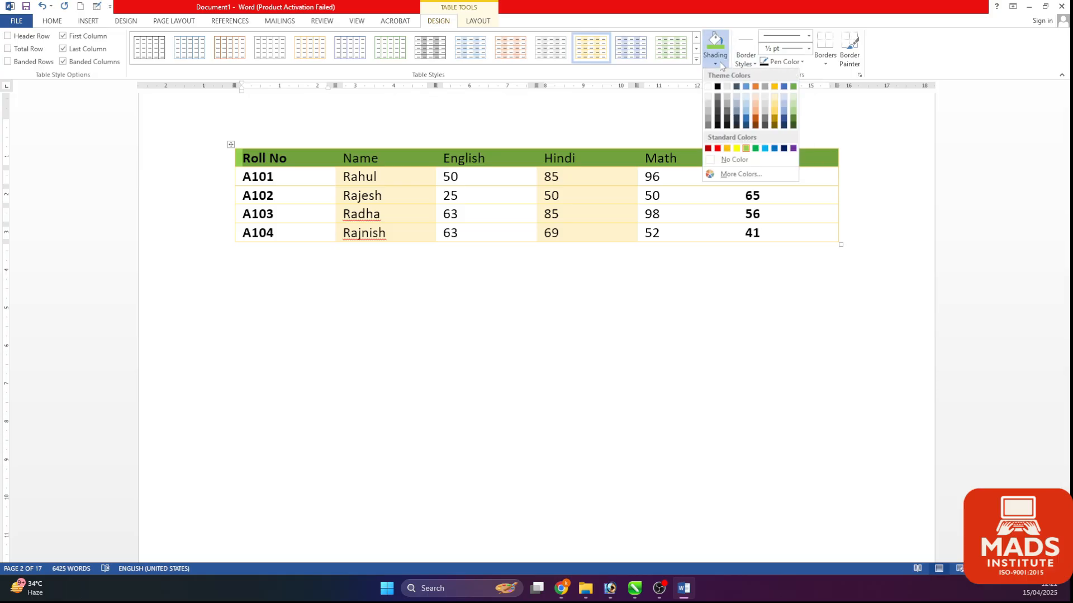
left_click(790, 148)
left_click(51, 21)
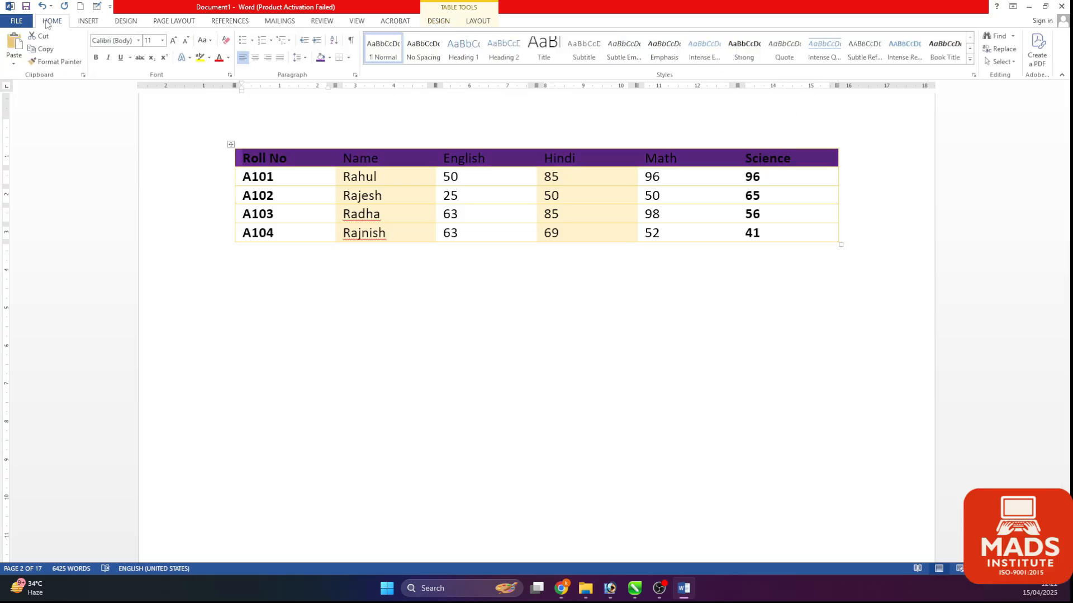
key("ctrl+z")
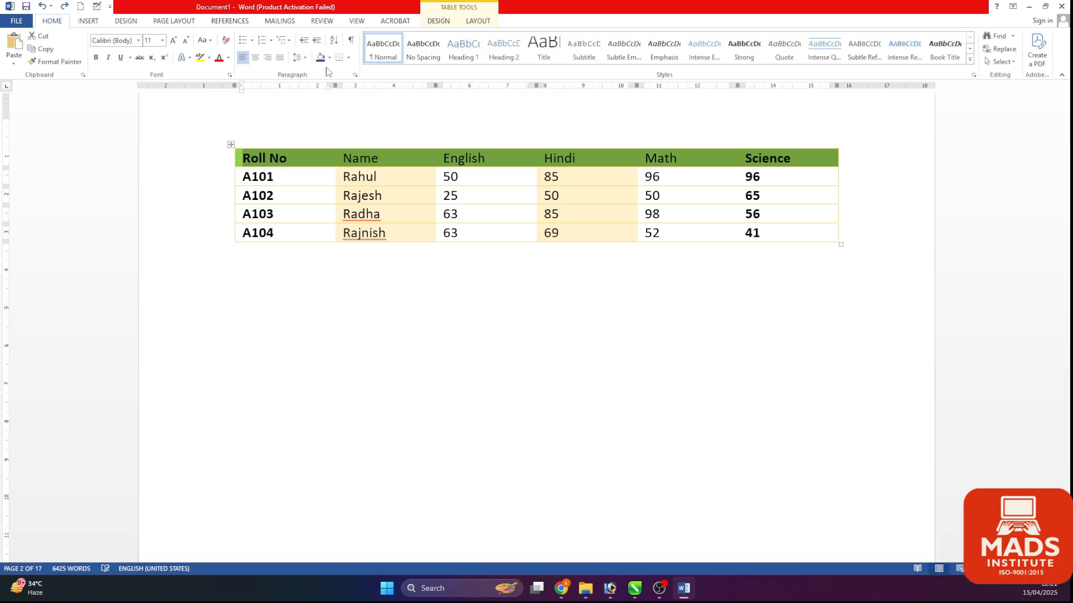
Step: Paint a heavy black 3 pt multi-line border around the outside of the marks table's header row with Border Painter
left_click(437, 23)
scroll(757, 190, "up", 1)
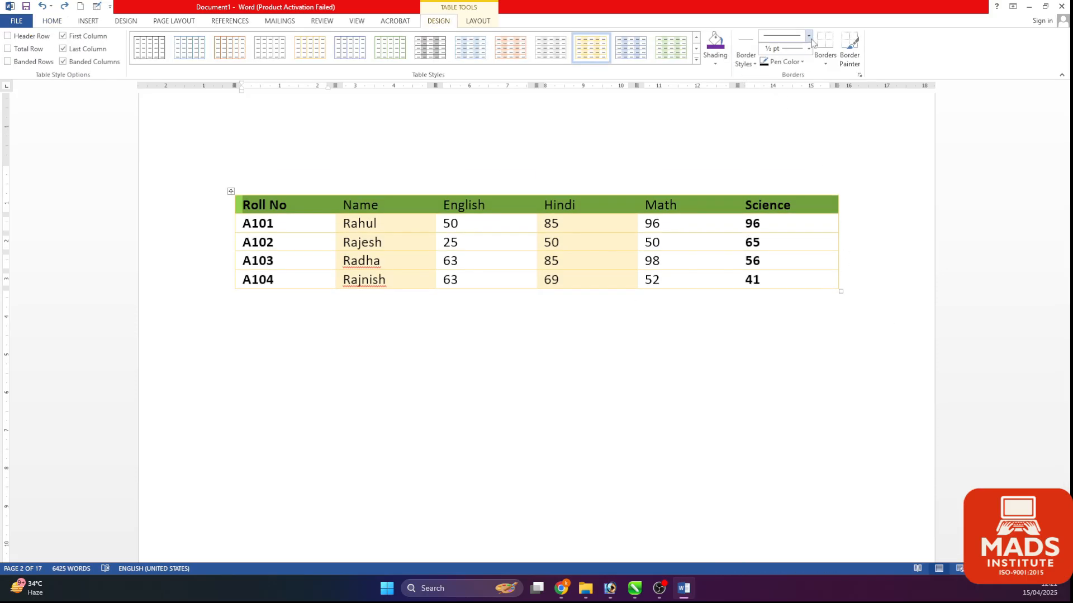
left_click(808, 35)
left_click(783, 181)
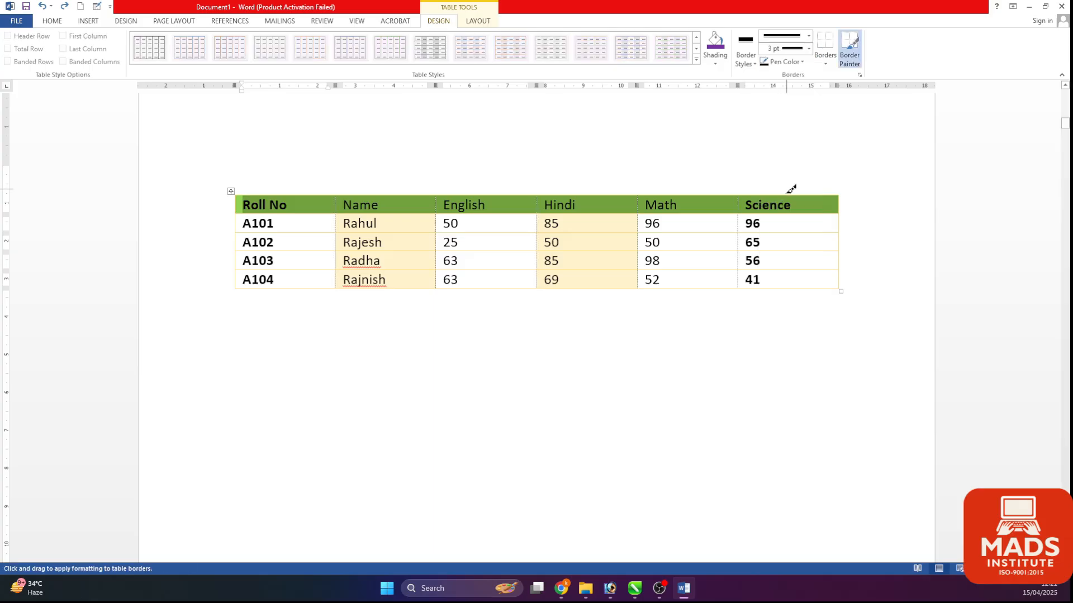
left_click(789, 199)
left_click(809, 36)
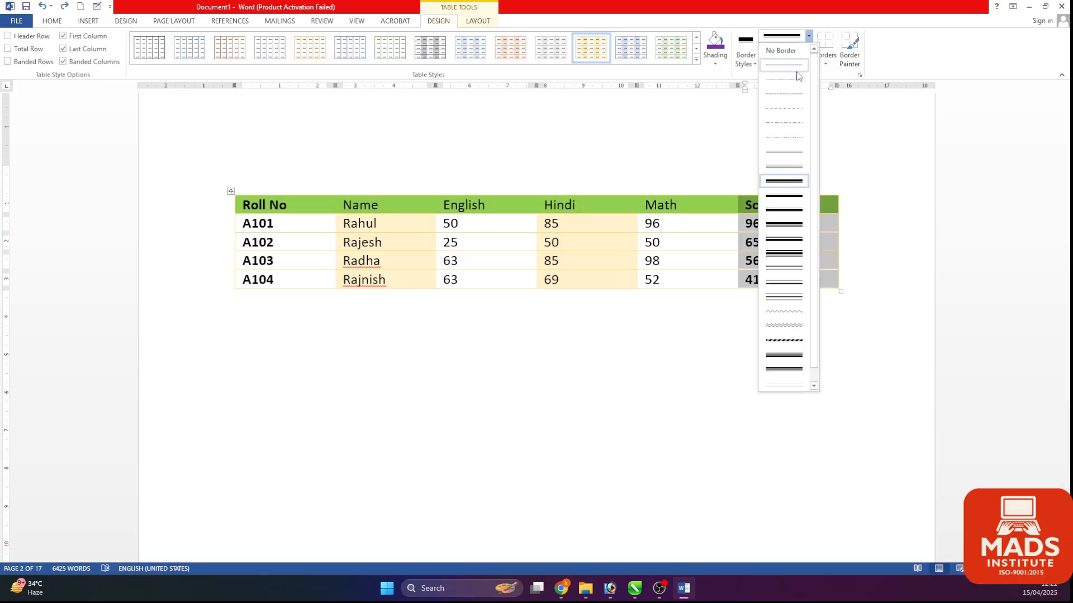
left_click(794, 183)
mouse_move(730, 192)
left_mouse_down()
mouse_move(756, 192)
mouse_move(313, 189)
mouse_move(274, 213)
mouse_move(391, 216)
left_mouse_up()
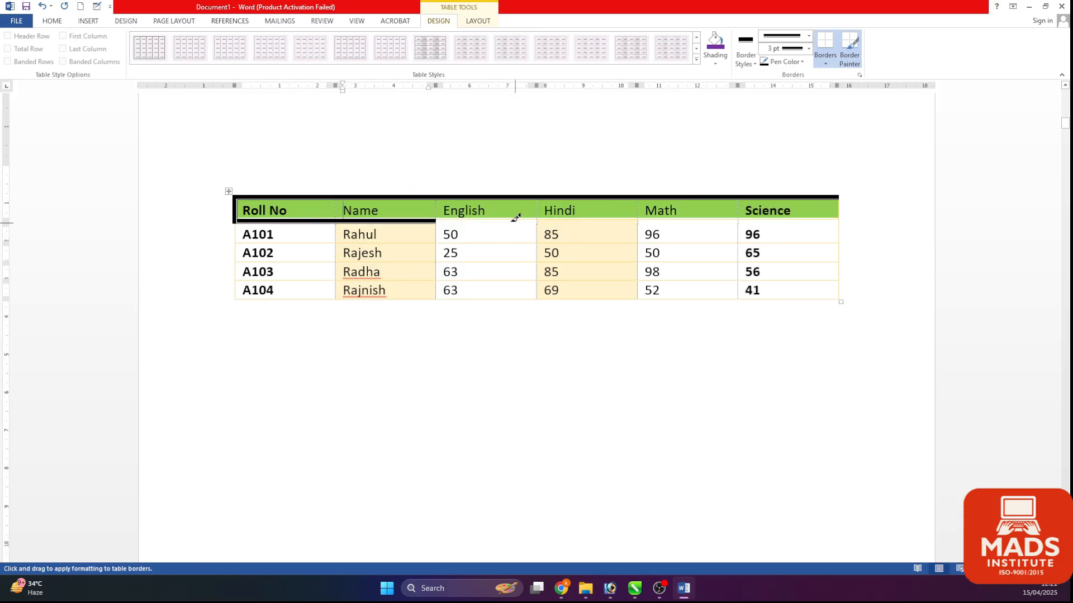
left_click(515, 217)
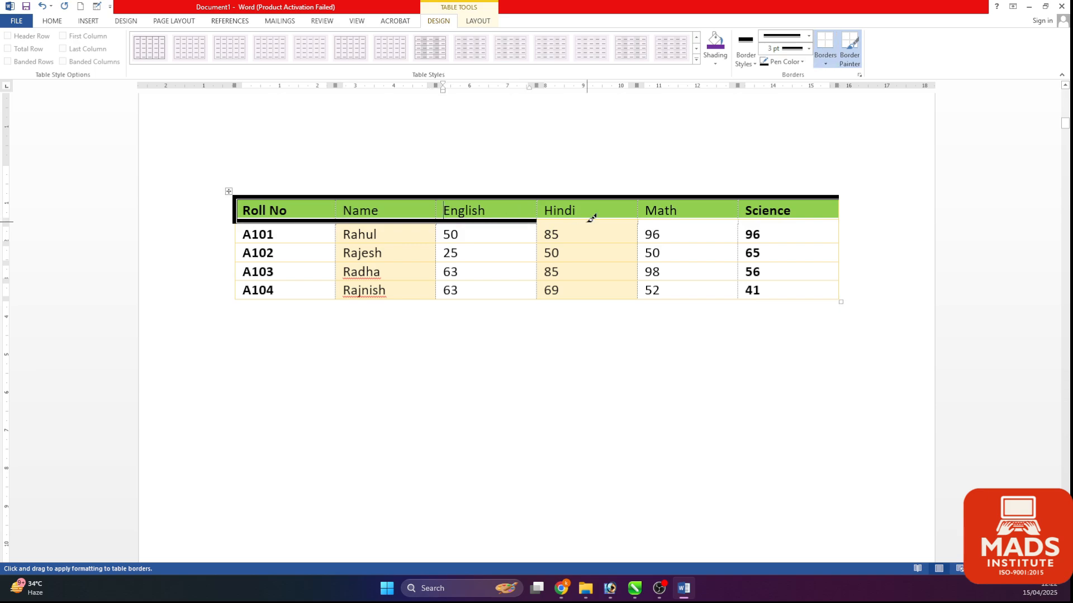
left_click(589, 217)
left_click(691, 217)
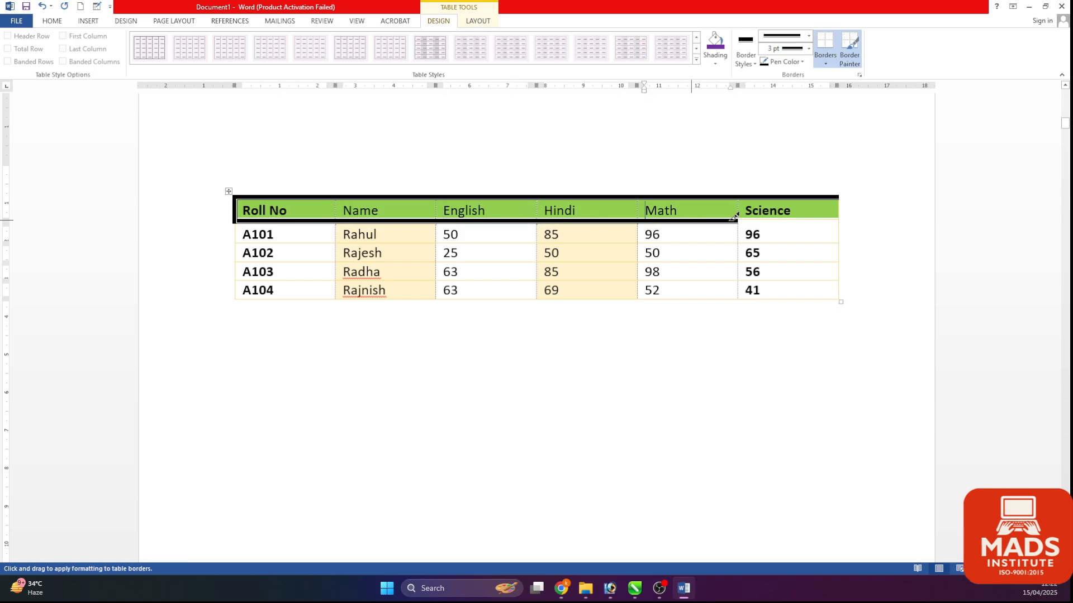
left_click(777, 216)
left_click(839, 211)
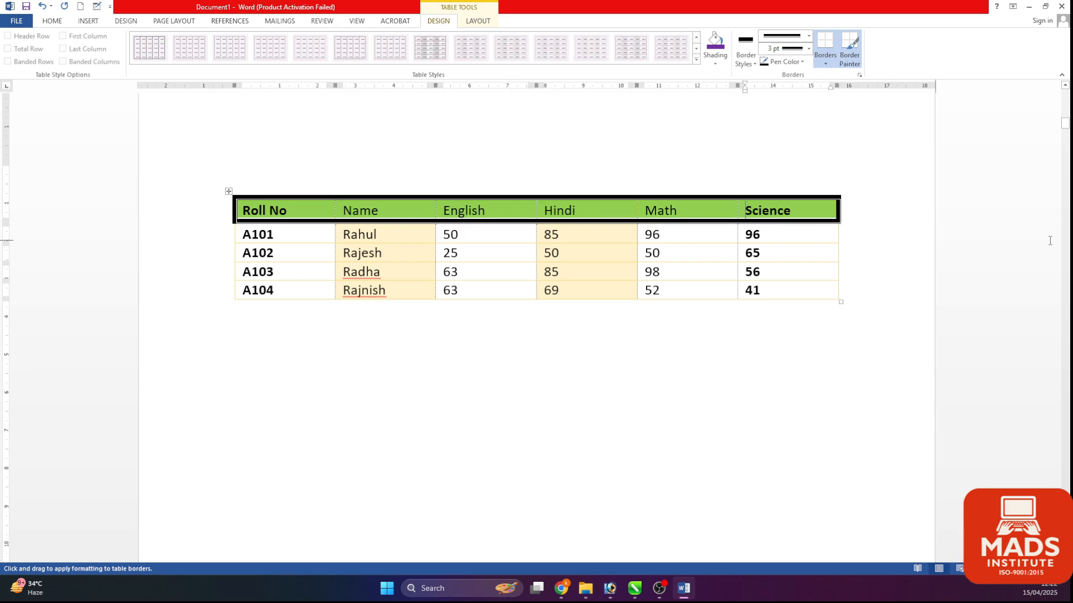
Step: Paint the same heavy border on the five vertical dividers between the header cells from Roll No to Science
left_click(336, 211)
left_click(437, 211)
left_click(537, 211)
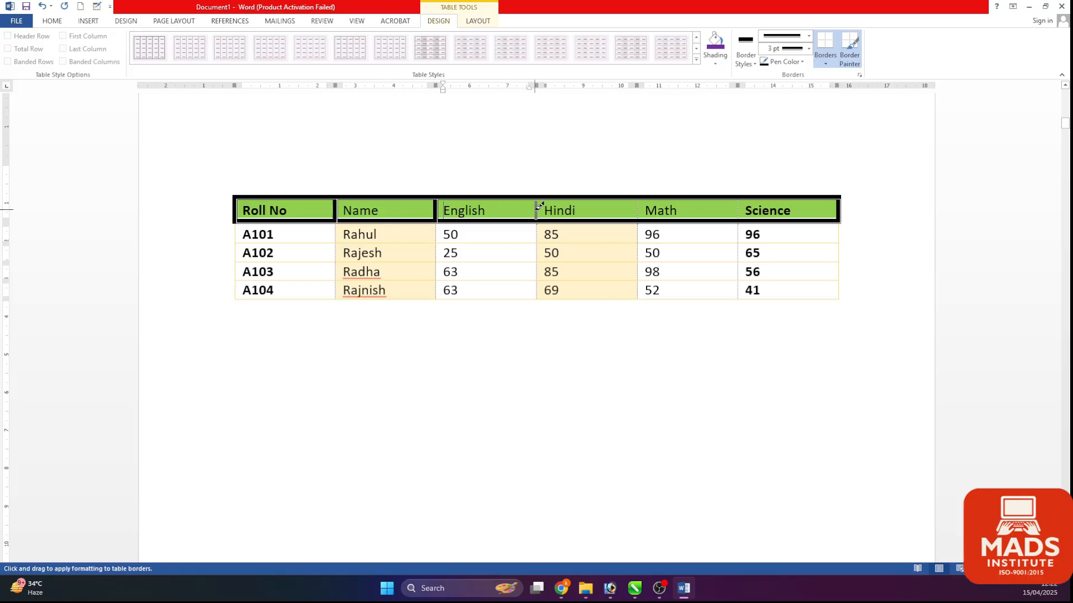
left_click(637, 211)
left_click(738, 211)
Step: Try inserting a table of 10 columns and 3 rows inside the English header cell and undo it
left_click(88, 21)
left_click(90, 47)
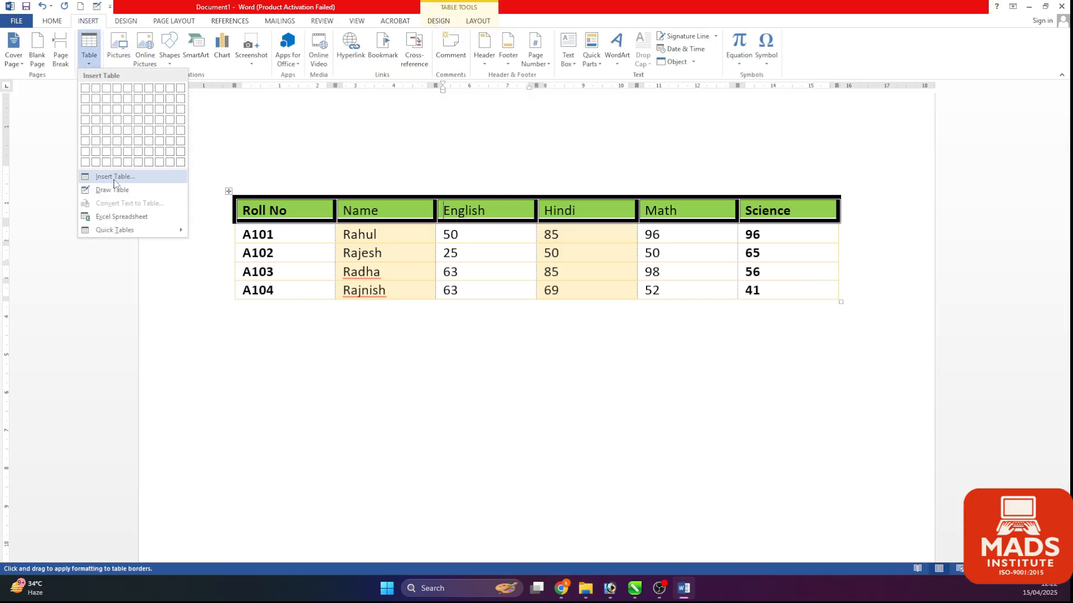
left_click(115, 177)
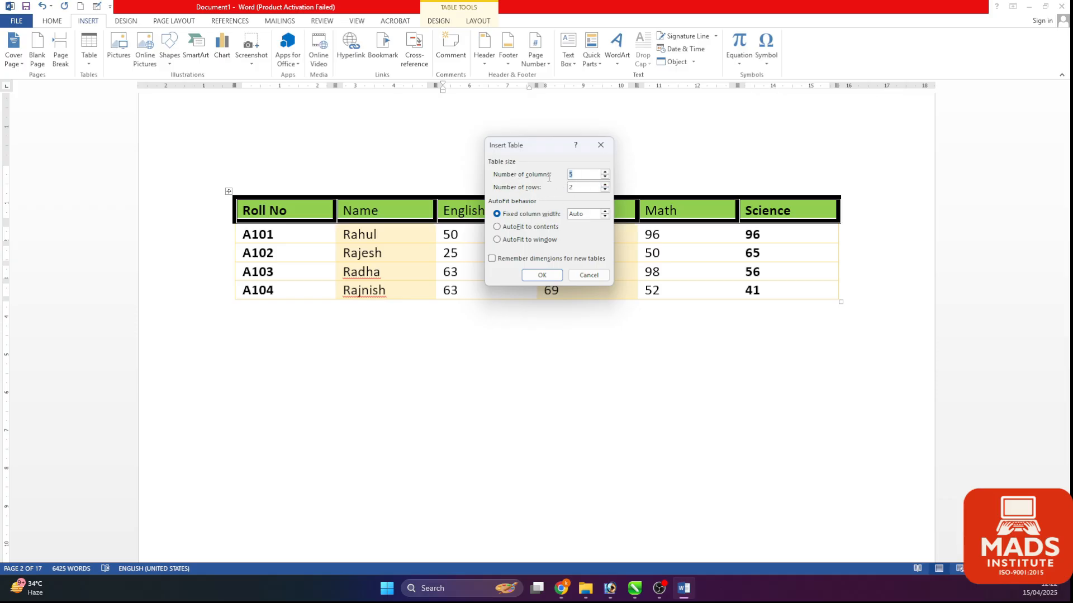
type("10")
key("Return")
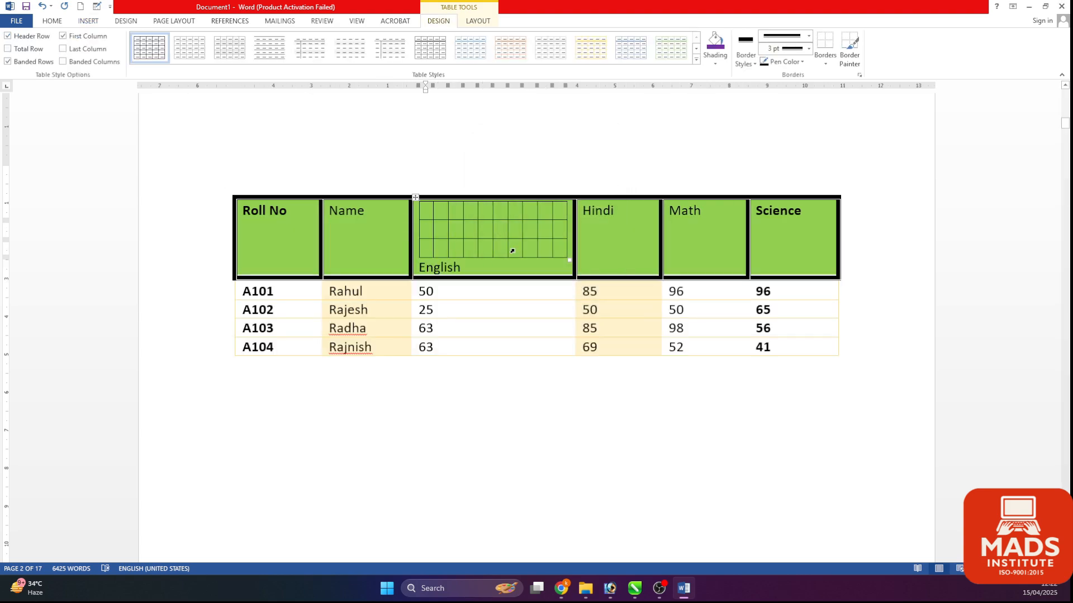
key("ctrl+z")
Step: Add an empty row after the A104 row and place the cursor in the blank space below the marks table
key("Return")
key("Return")
key("Return")
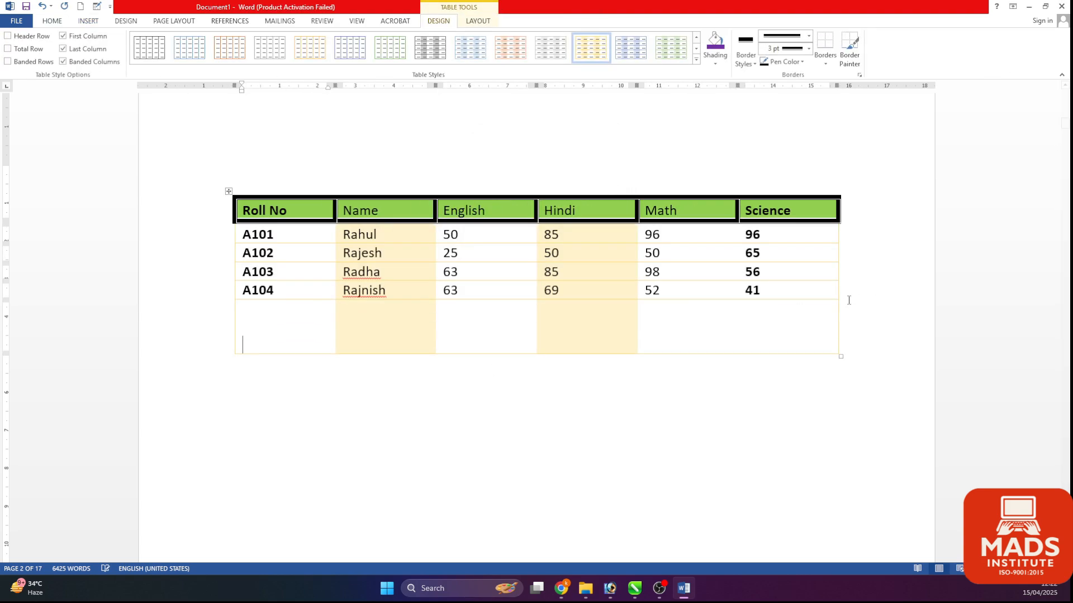
key("BackSpace")
key("BackSpace")
key("Down")
key("Down")
key("Down")
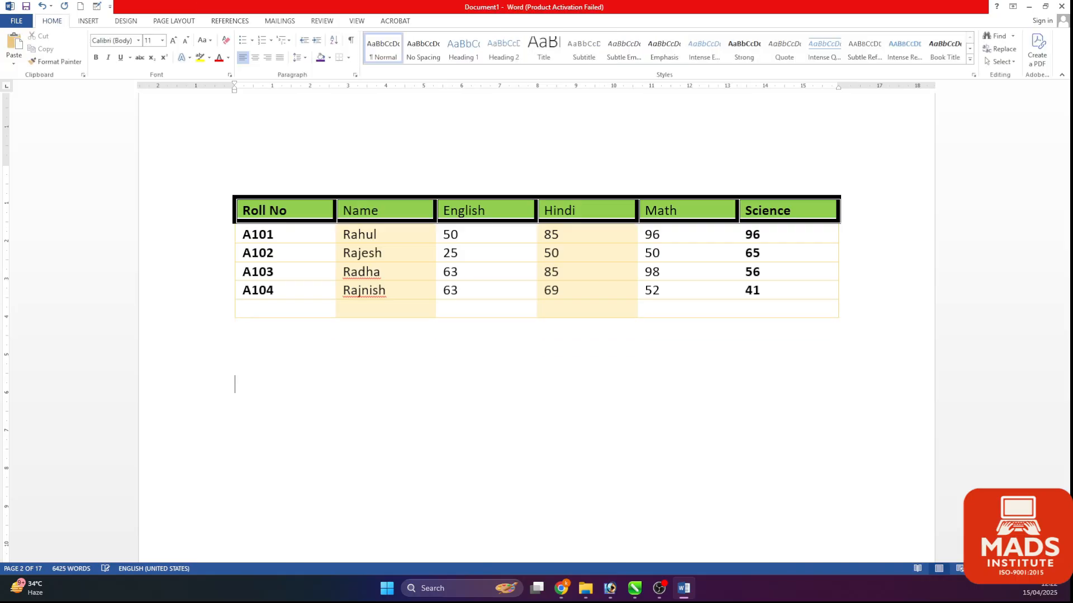
Step: Insert a table of 10 columns and 3 rows in the blank space below the marks table
left_click(88, 21)
left_click(89, 50)
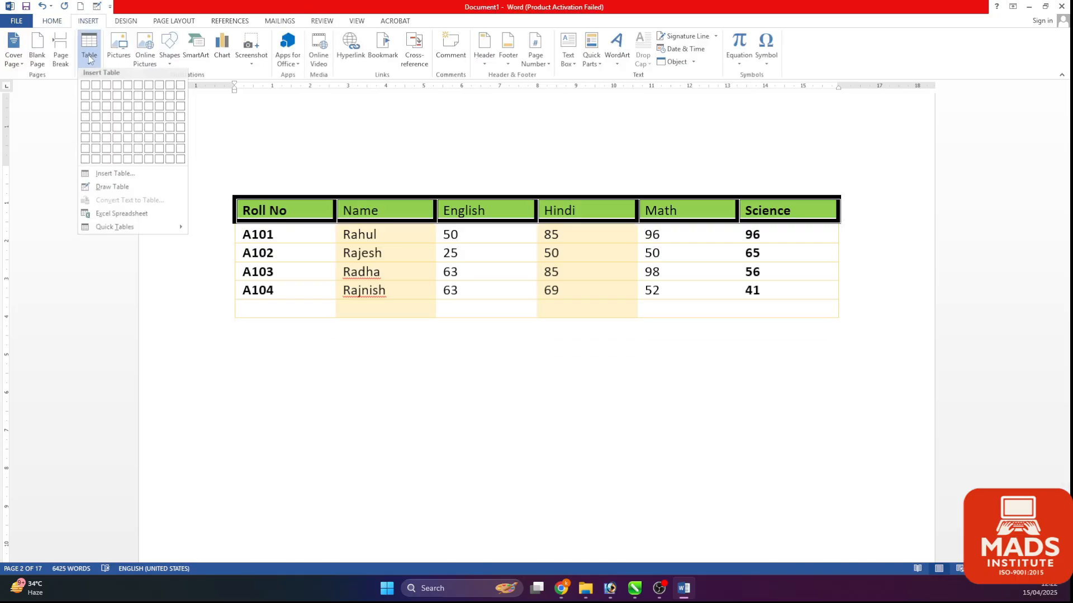
left_click(115, 177)
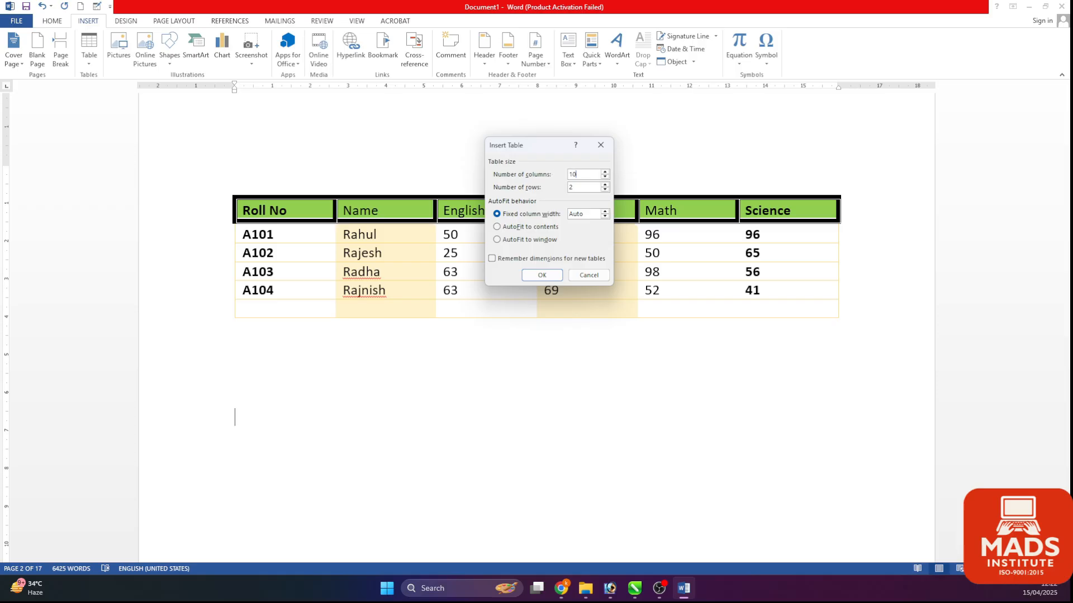
key("Return")
scroll(274, 358, "down", 3)
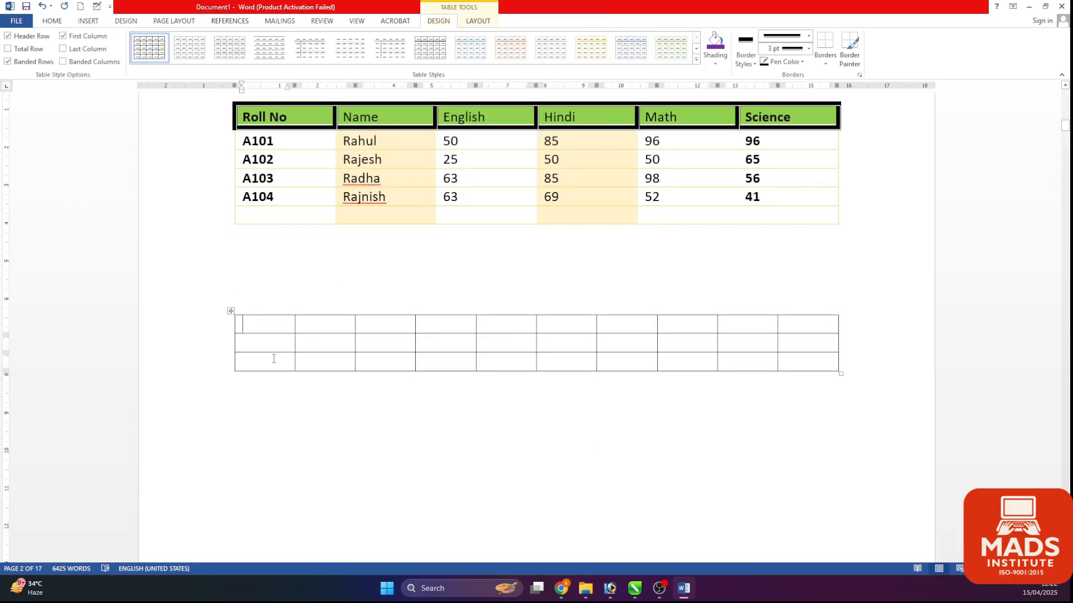
Step: Highlight the first columns of the empty ten-column table one by one, and delete the whole table with the blank lines around it
left_click_drag(284, 332, 268, 362)
left_click(493, 365)
left_click_drag(327, 326, 327, 363)
left_click_drag(385, 327, 380, 361)
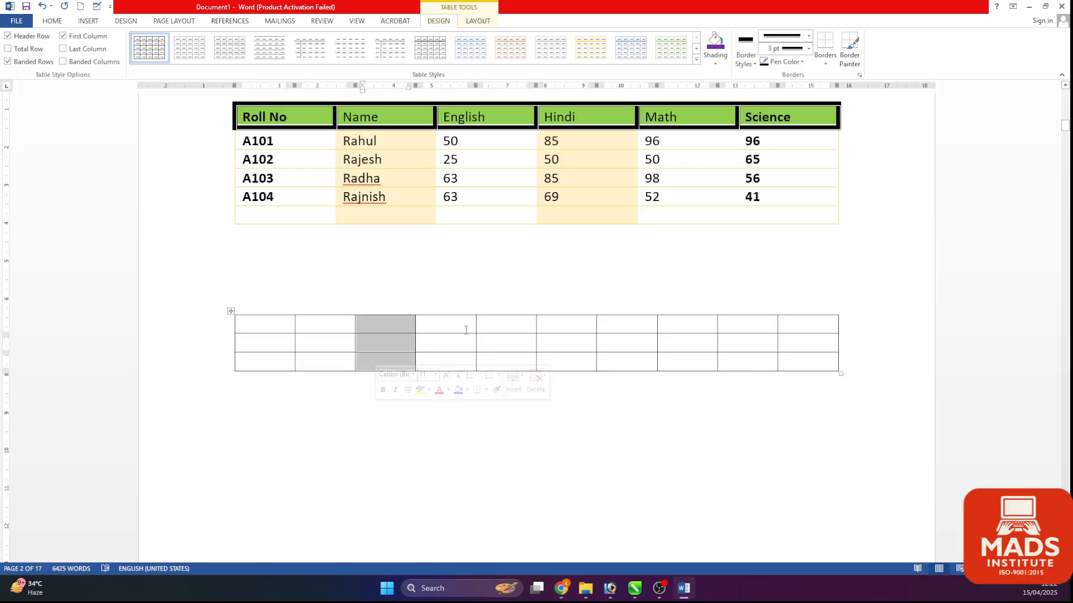
left_click_drag(462, 329, 464, 362)
left_click(525, 326)
left_click(836, 369)
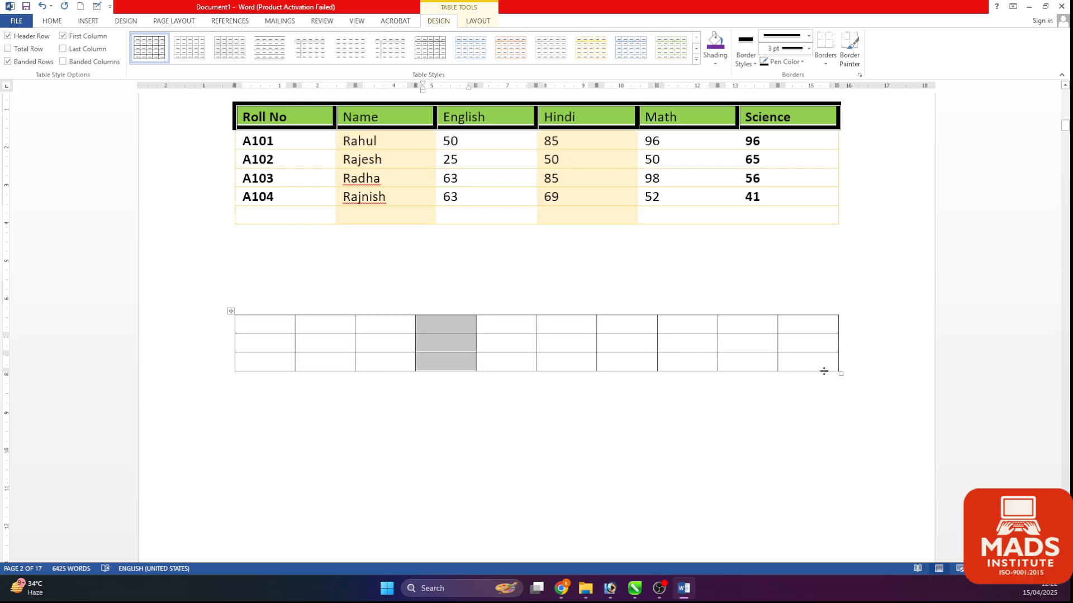
left_click_drag(427, 376, 537, 294)
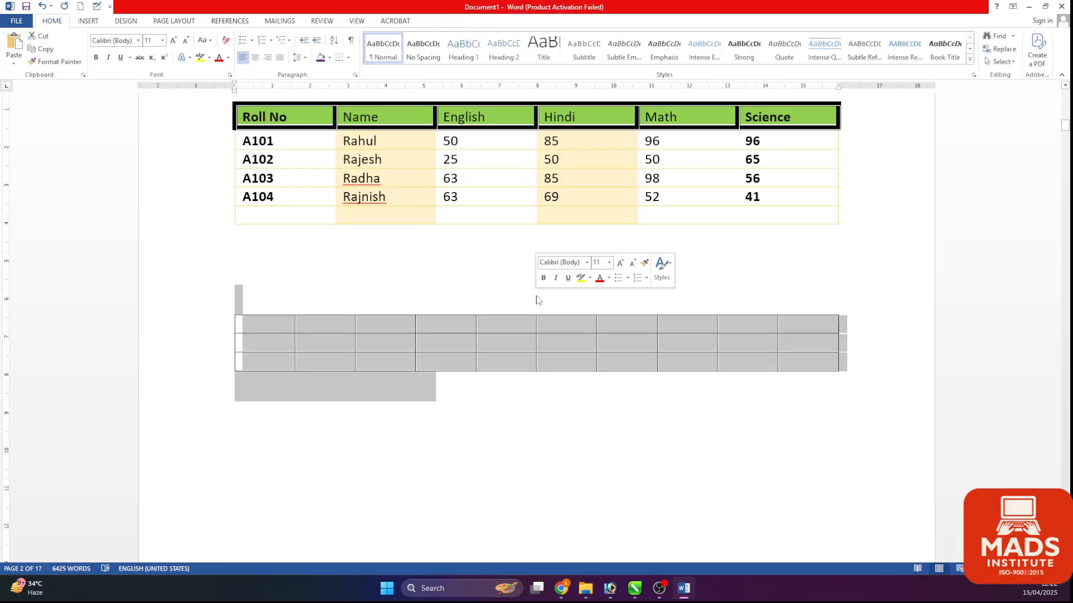
key("Delete")
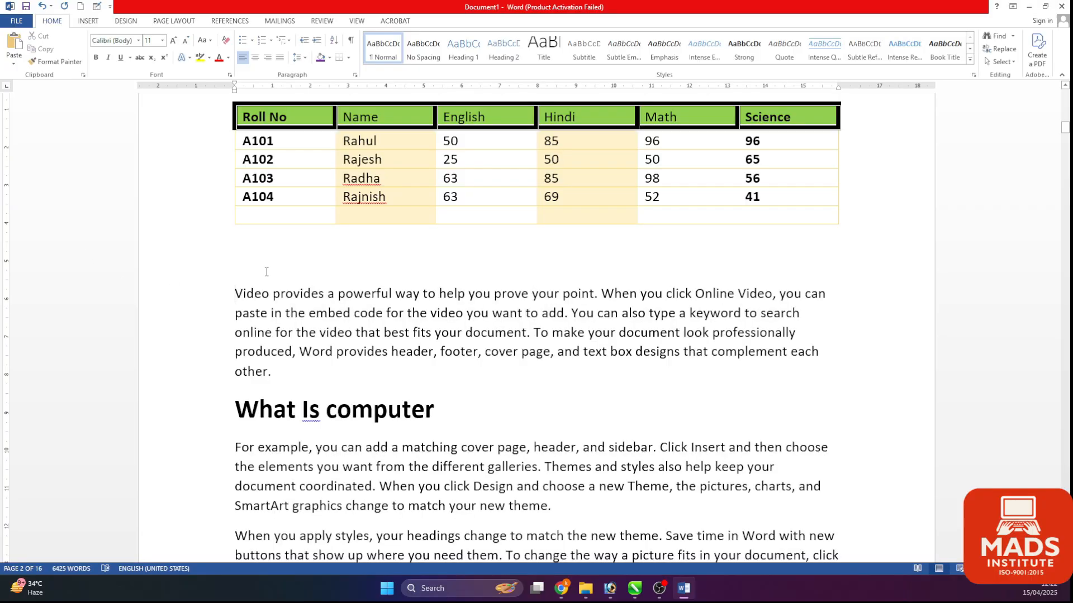
left_click(698, 176)
scroll(698, 177, "up", 3)
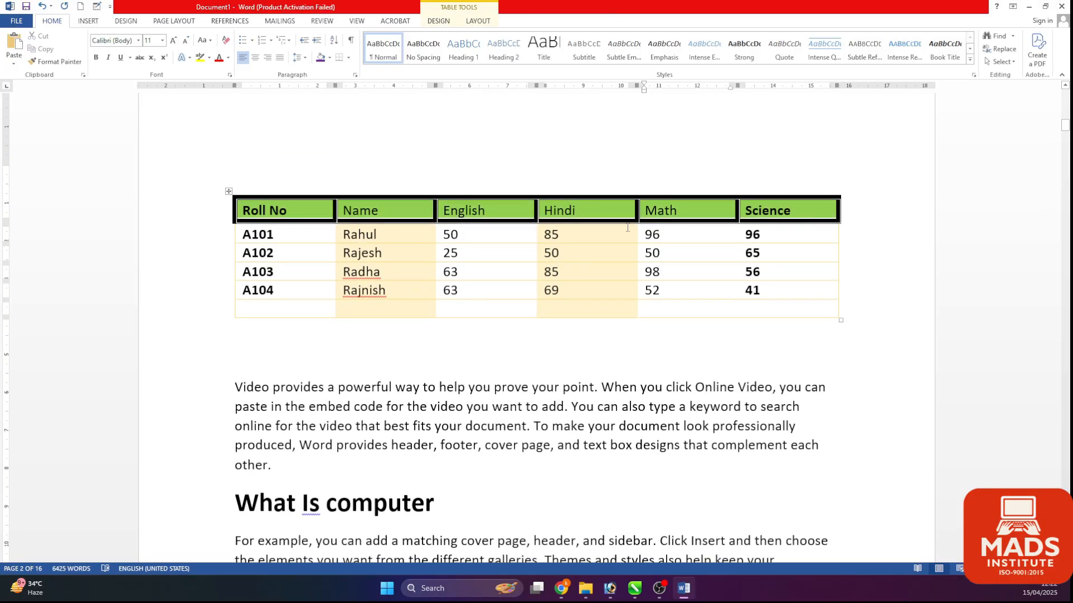
left_click(439, 20)
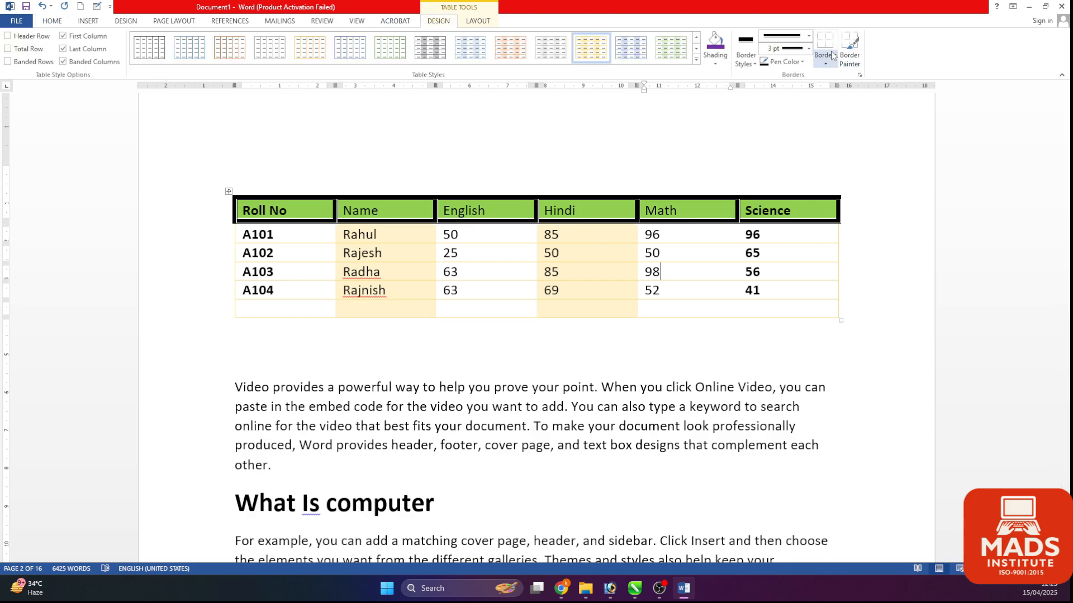
left_click(808, 216)
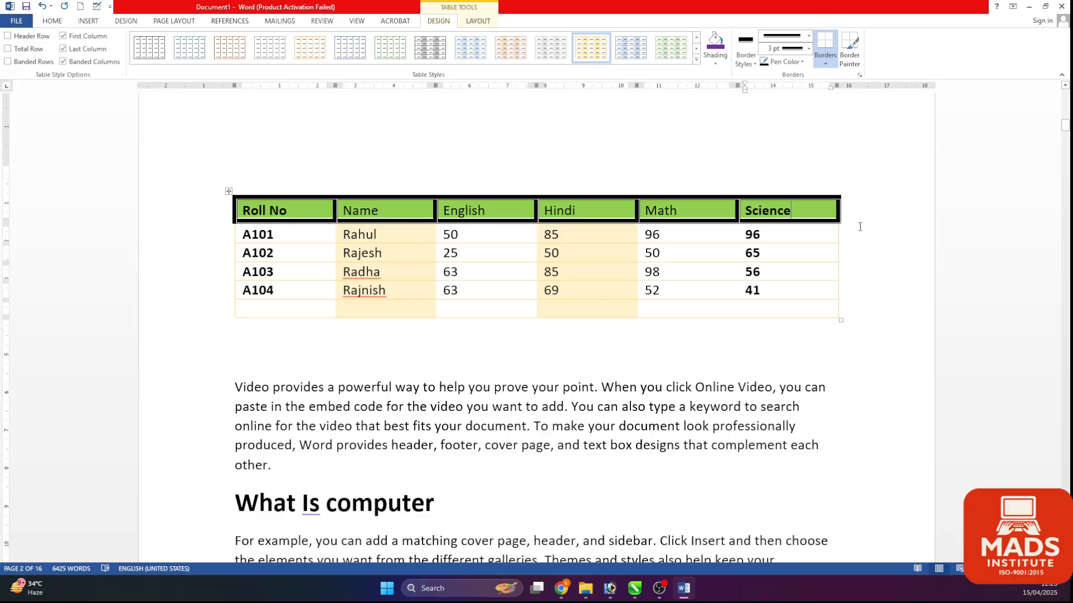
Step: Draw a single-cell table about 12.3 cm wide and 3 cm high at the top of the blank page after the text
left_click(478, 22)
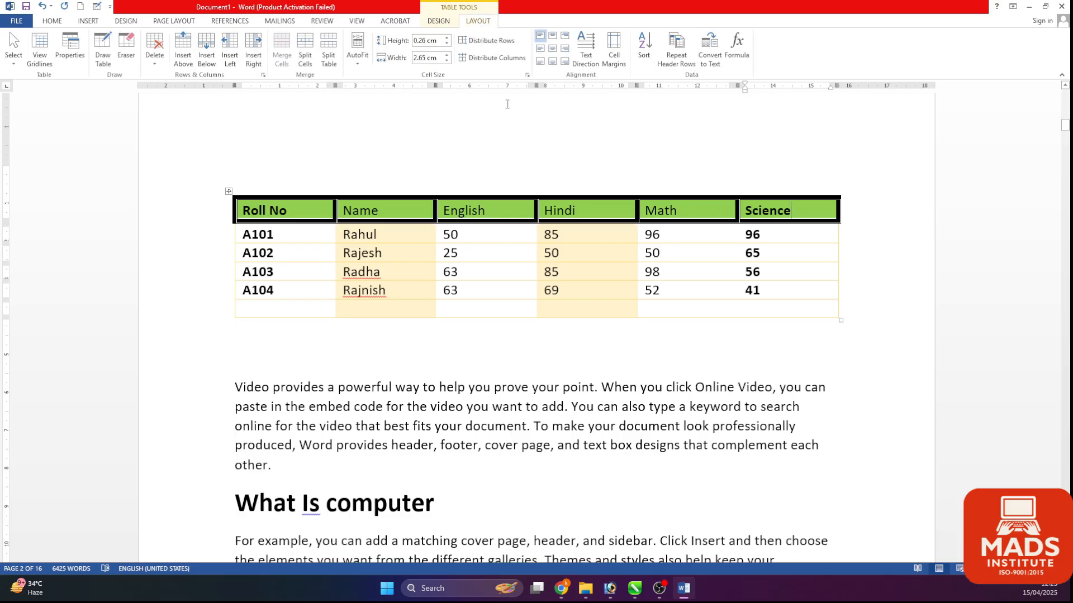
left_click(103, 50)
scroll(252, 232, "down", 15)
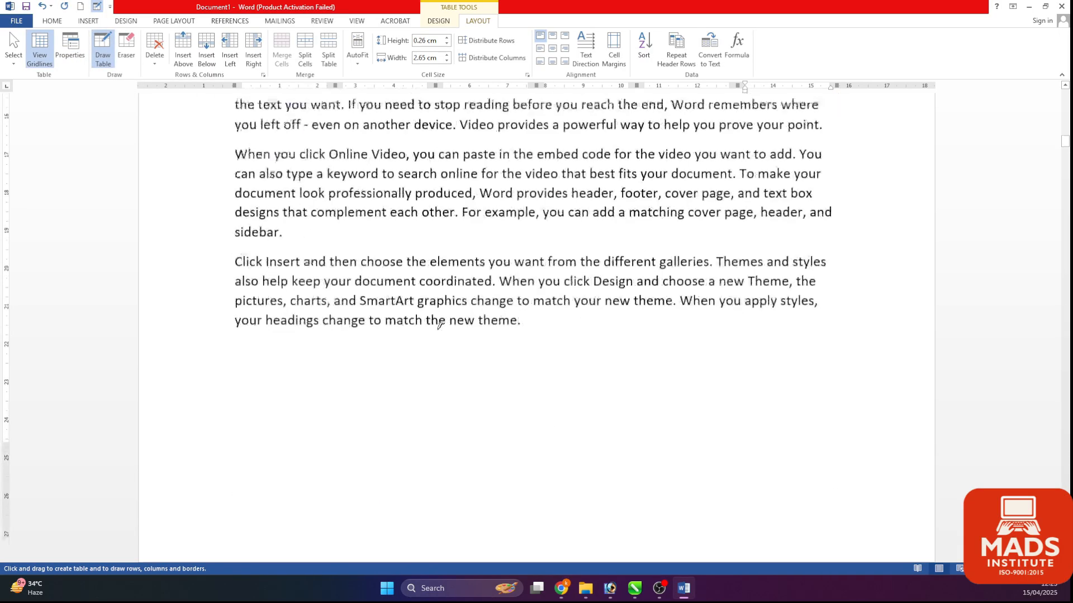
left_click_drag(239, 131, 707, 256)
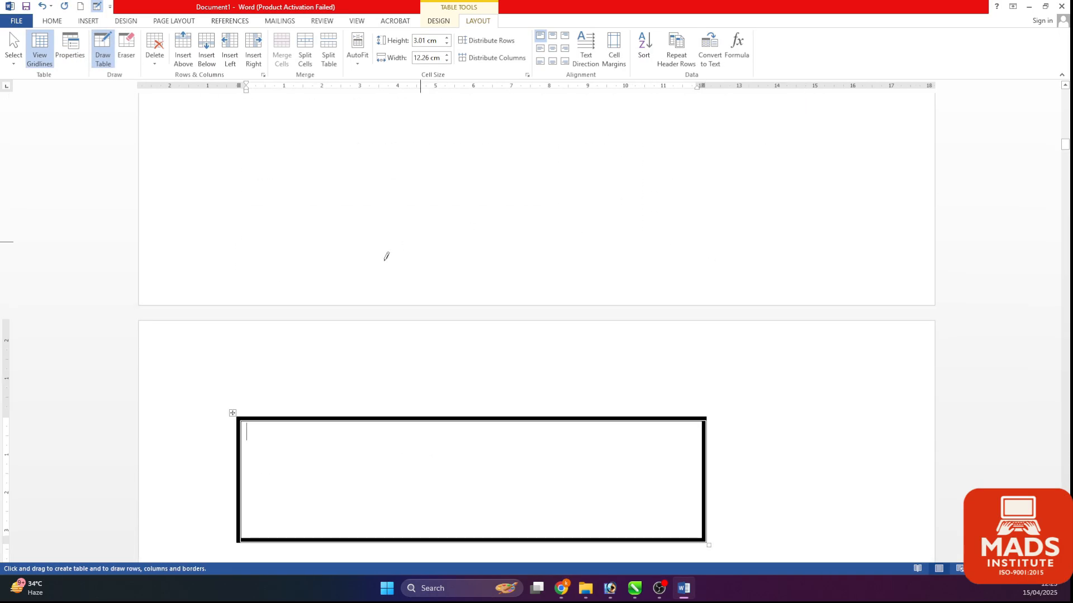
Step: Divide the drawn single-cell table into three rows with two horizontal lines
scroll(220, 339, "down", 2)
left_click_drag(238, 308, 587, 312)
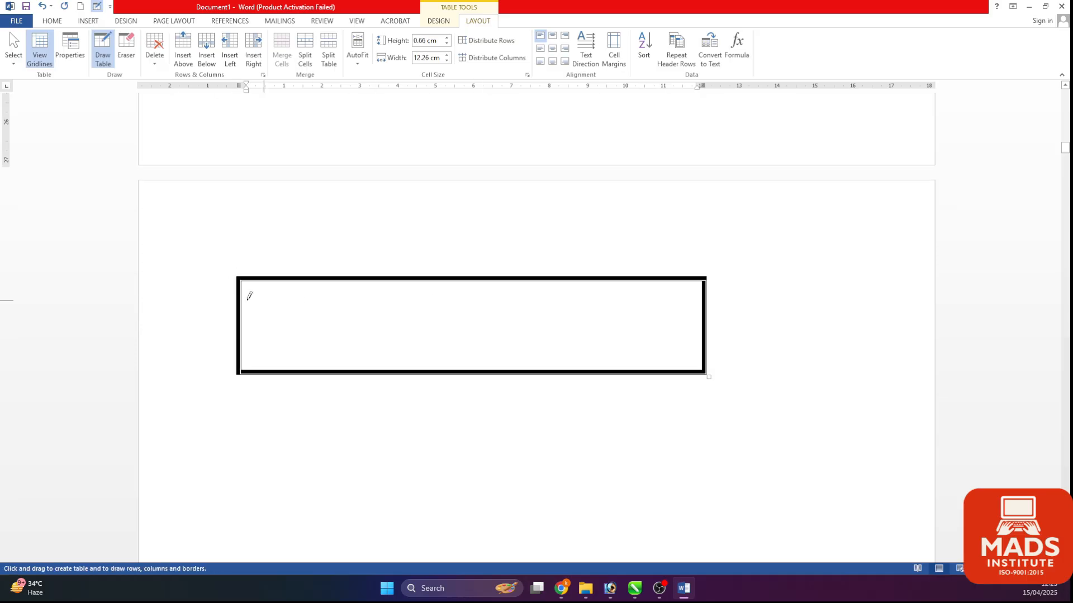
mouse_move(247, 303)
left_mouse_down()
mouse_move(546, 299)
mouse_move(524, 299)
left_mouse_up()
Step: Stop drawing and add three blank lines after the paragraph ending "match the new theme."
scroll(525, 299, "up", 5)
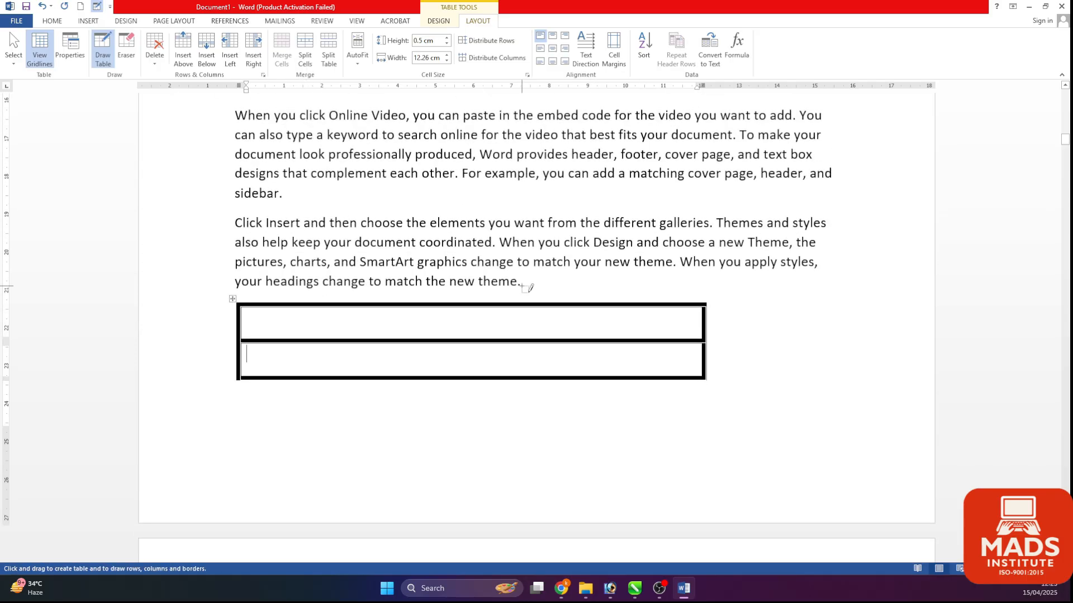
key("Escape")
left_click(529, 282)
key("Return")
key("Return")
key("Return")
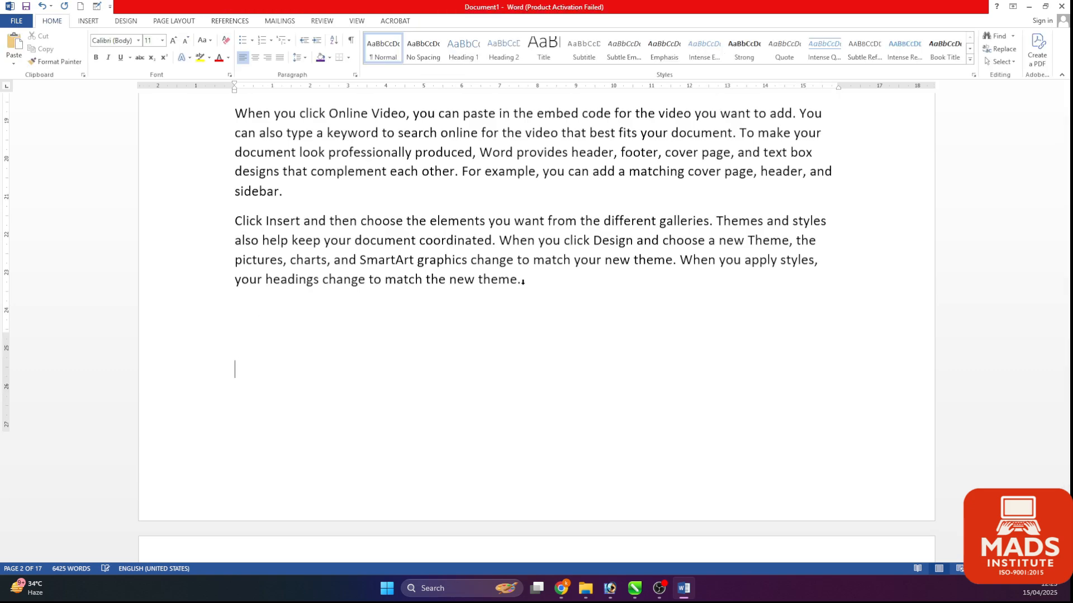
Step: Draw inner borders in the three-row table, splitting the top row into three cells, the middle into two, and the bottom row's wider cell in half
scroll(520, 289, "down", 9)
scroll(512, 289, "up", 2)
left_click(88, 22)
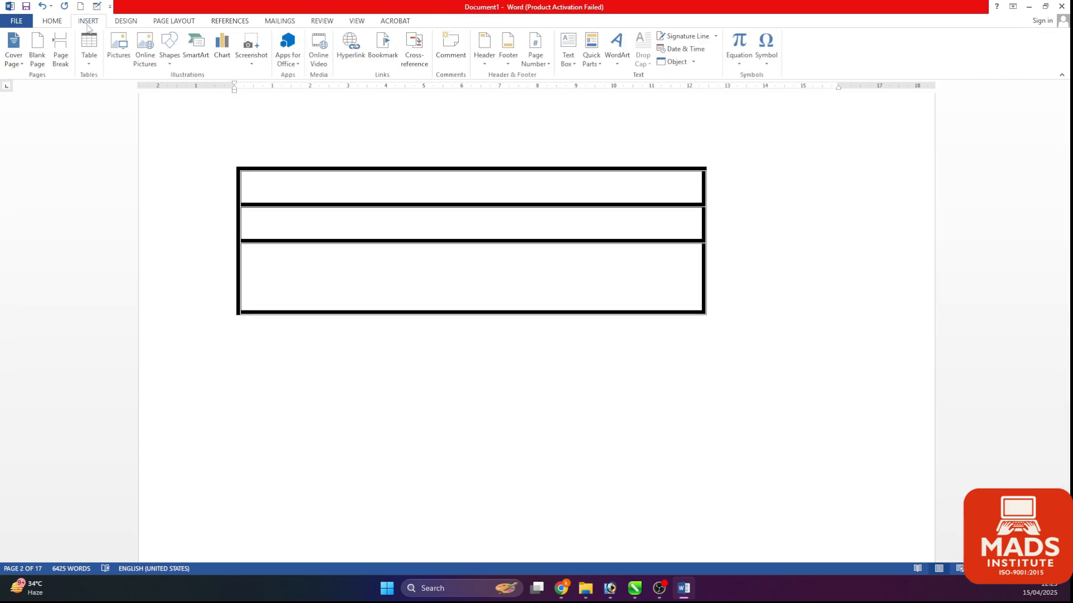
left_click(90, 60)
left_click(103, 190)
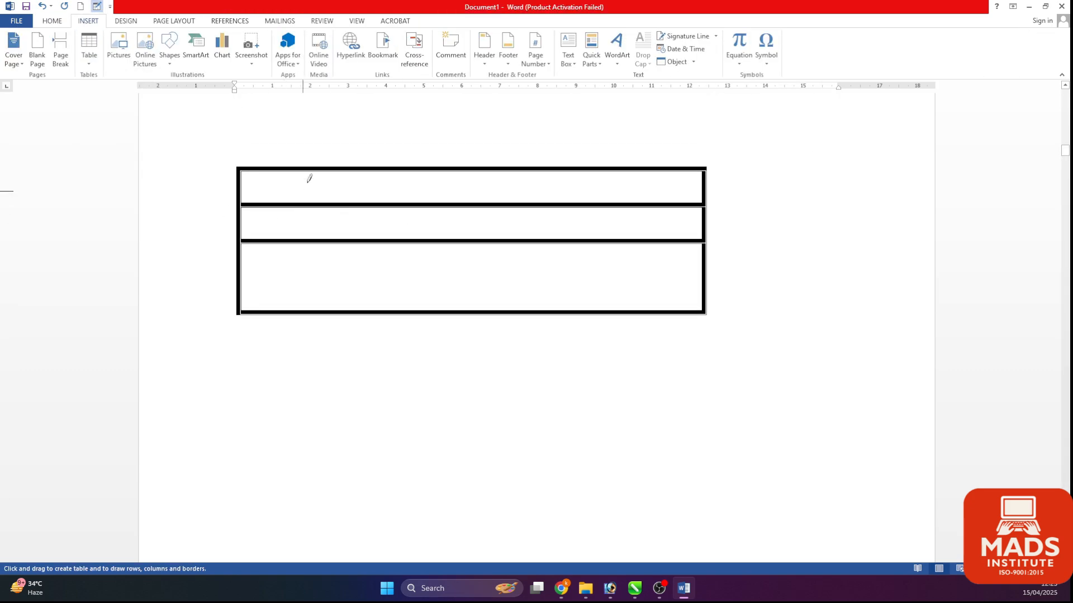
mouse_move(316, 169)
left_mouse_down()
mouse_move(316, 241)
mouse_move(346, 313)
mouse_move(631, 280)
left_mouse_up()
left_click_drag(541, 168, 537, 204)
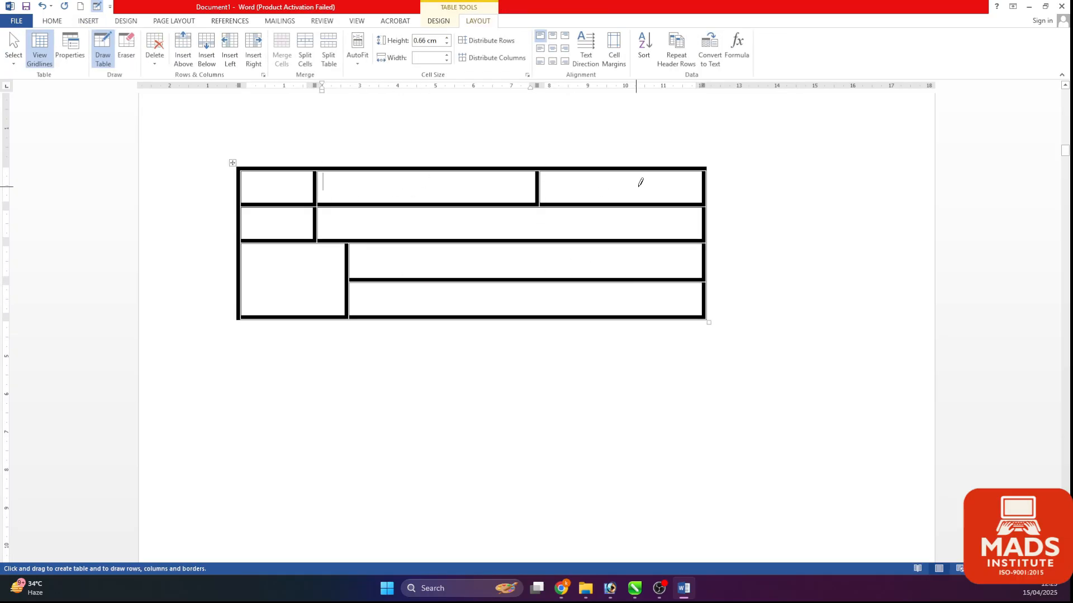
Step: Draw a second table about 12.9 cm wide and 3.5 cm high below the first, with a full-width top row and two rows of six cells
scroll(538, 261, "down", 2)
left_click_drag(276, 232, 765, 352)
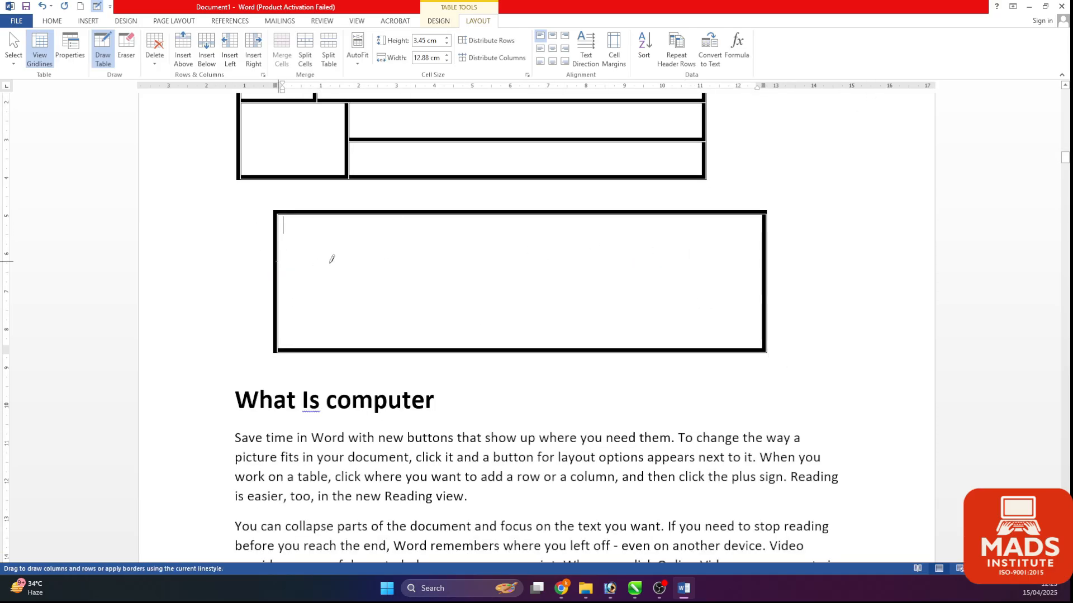
left_click_drag(330, 256, 699, 254)
left_click_drag(636, 289, 637, 352)
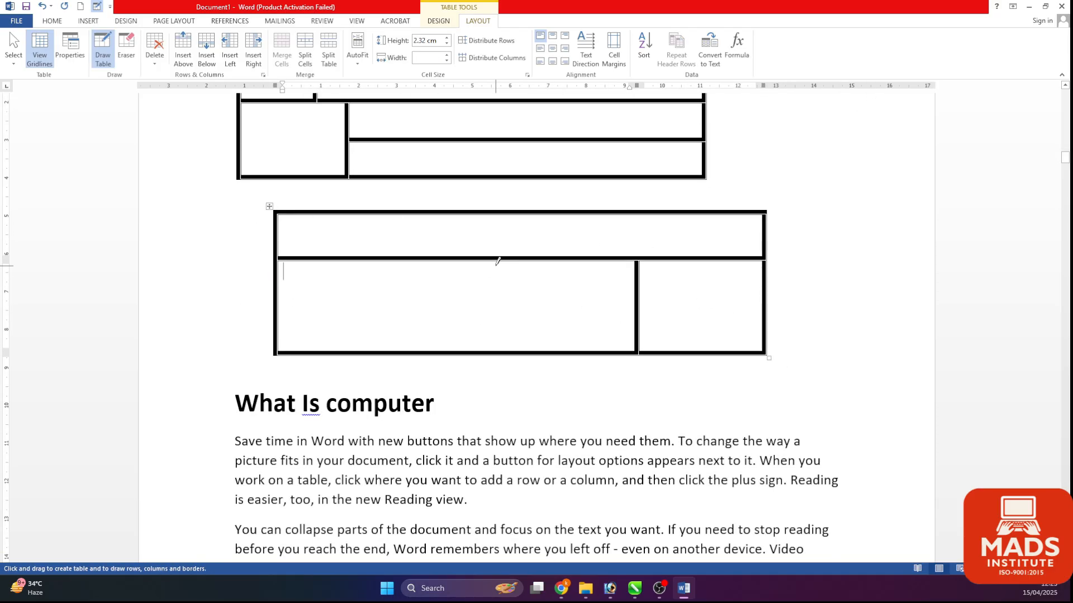
mouse_move(496, 263)
left_mouse_down()
mouse_move(485, 335)
mouse_move(501, 269)
mouse_move(495, 352)
left_mouse_up()
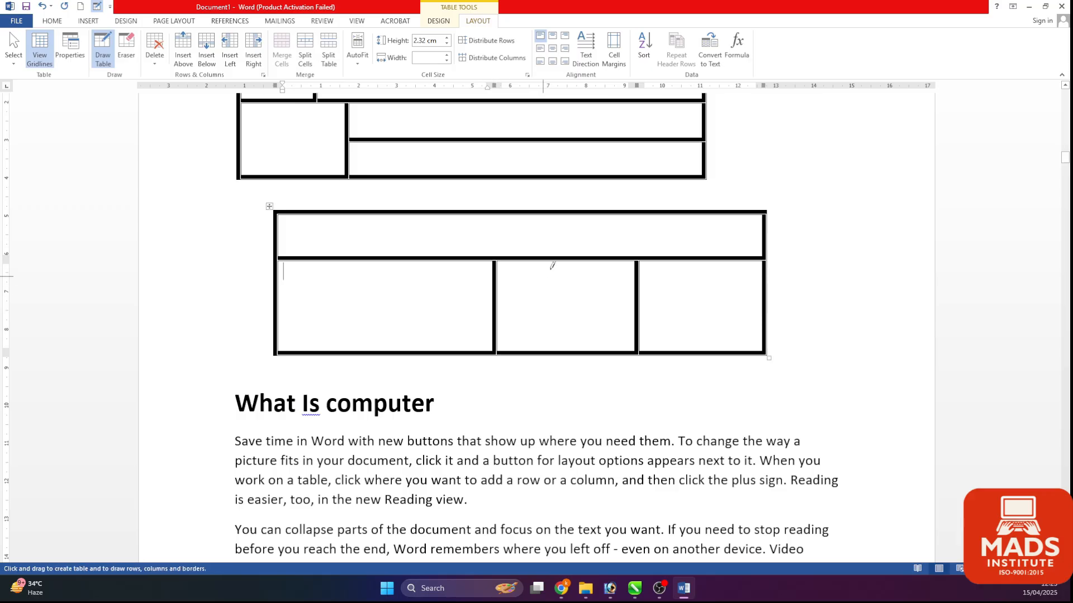
left_click_drag(557, 264, 559, 352)
left_click_drag(418, 303, 418, 352)
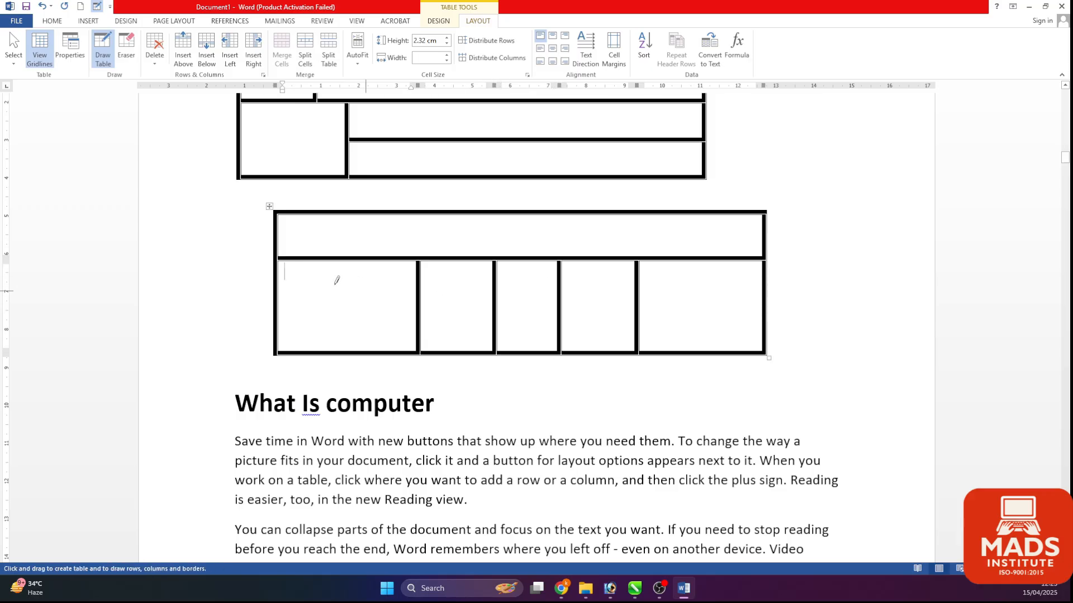
mouse_move(752, 275)
left_mouse_down()
mouse_move(301, 278)
mouse_move(347, 372)
left_mouse_up()
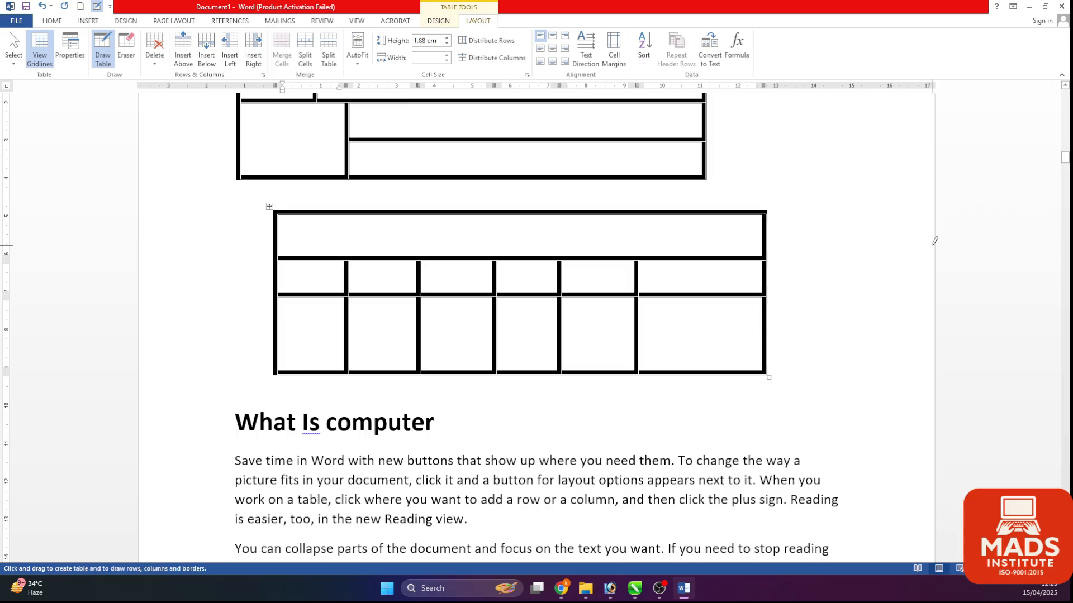
Step: Leave table drawing mode and place the cursor in the Name header cell of the marks table
scroll(932, 245, "up", 15)
left_click_drag(352, 227, 358, 232)
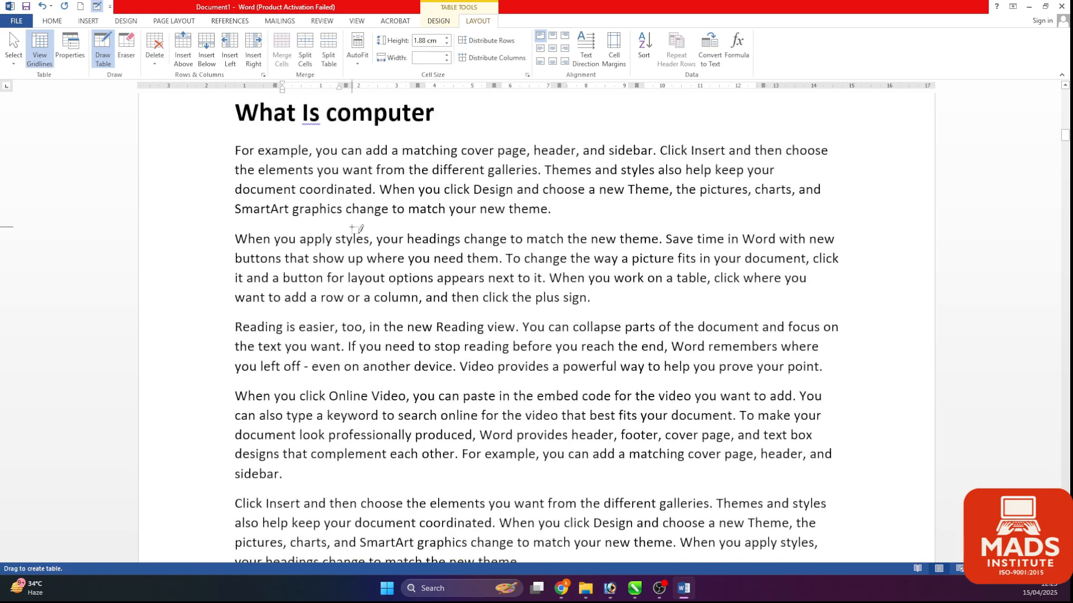
key("Escape")
scroll(352, 229, "up", 10)
scroll(335, 275, "down", 3)
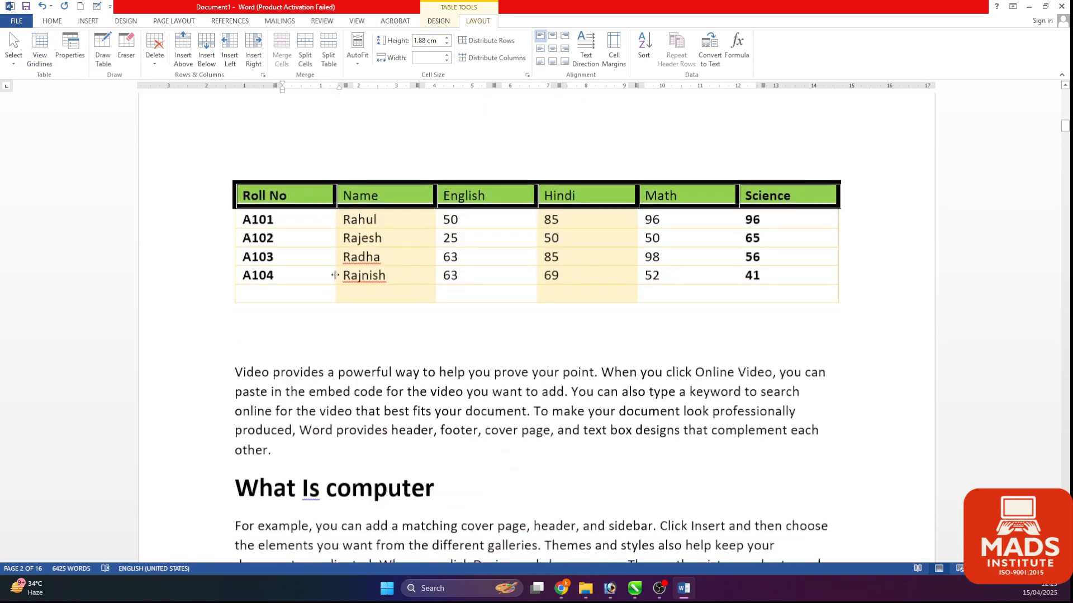
left_click(395, 197)
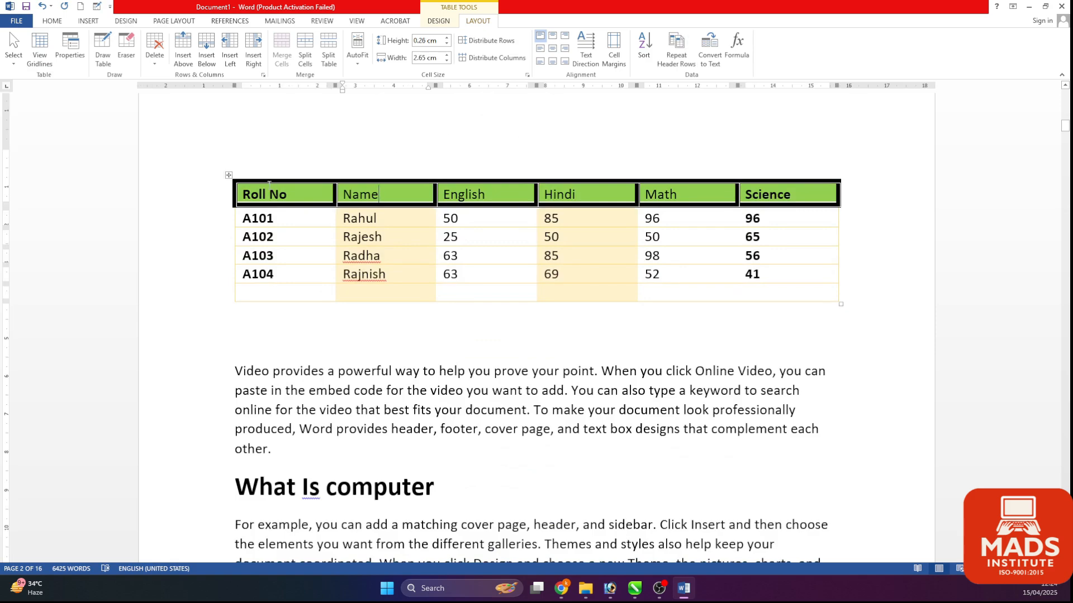
Step: Erase the five vertical borders in the second drawn table's middle row to make it one full-width cell
left_click(127, 56)
scroll(393, 313, "down", 15)
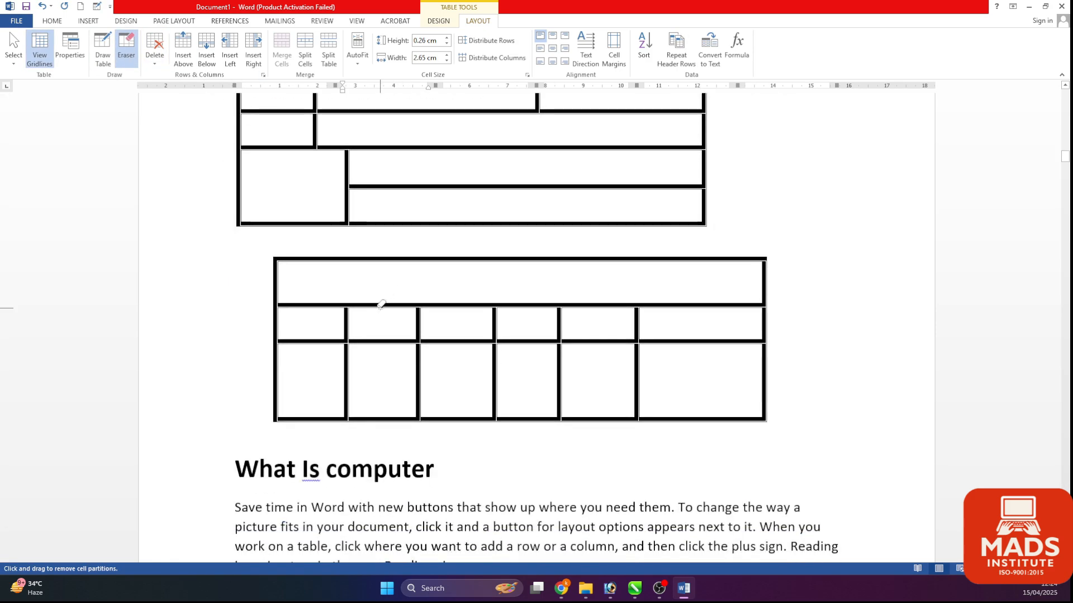
left_click(347, 320)
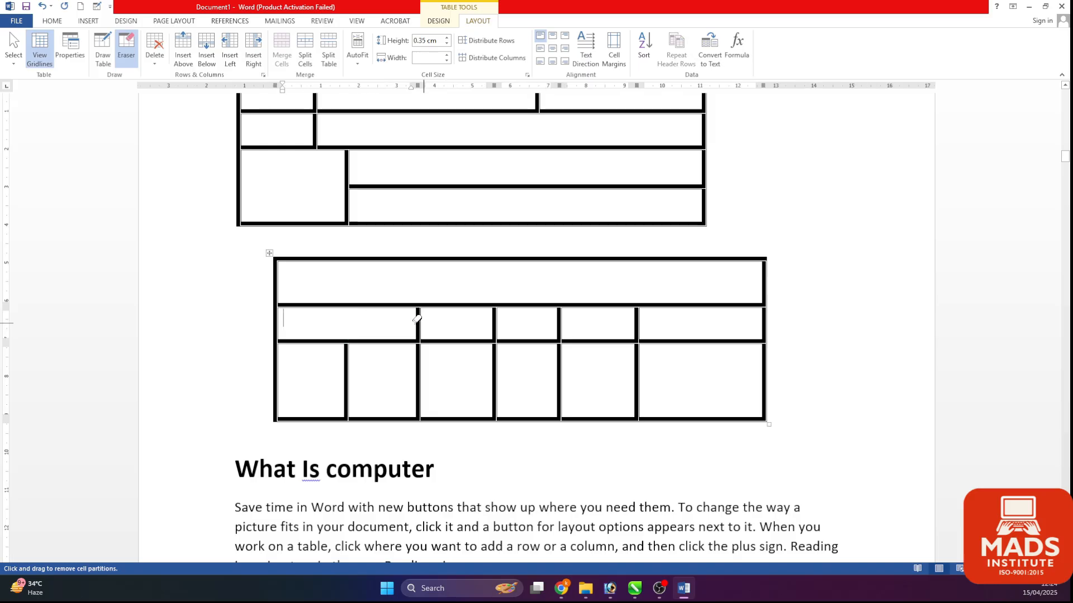
left_click(418, 317)
left_click(494, 317)
left_click(557, 322)
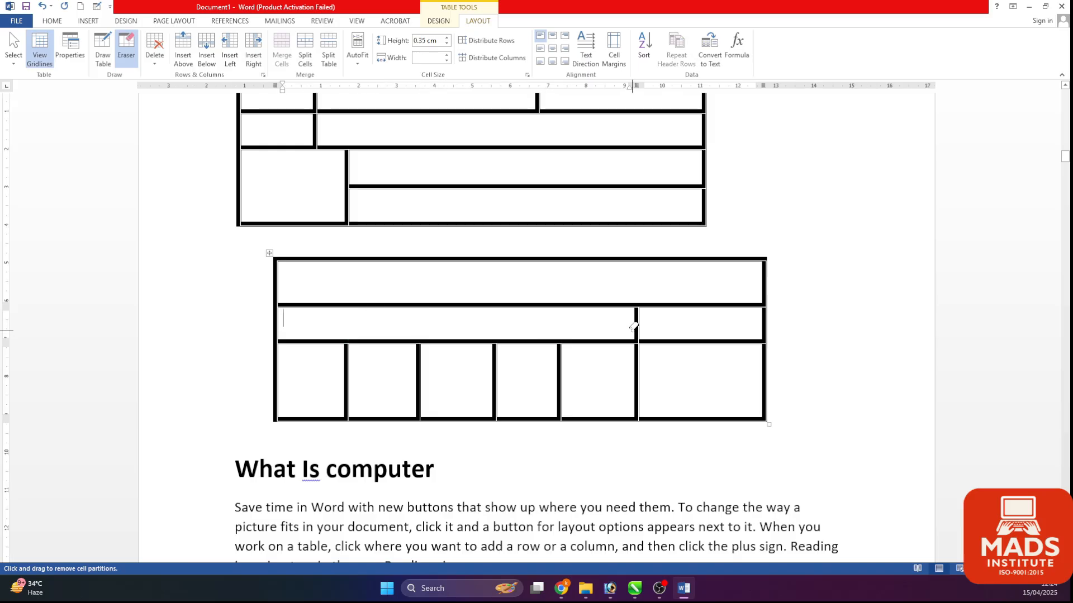
left_click(637, 324)
key("Escape")
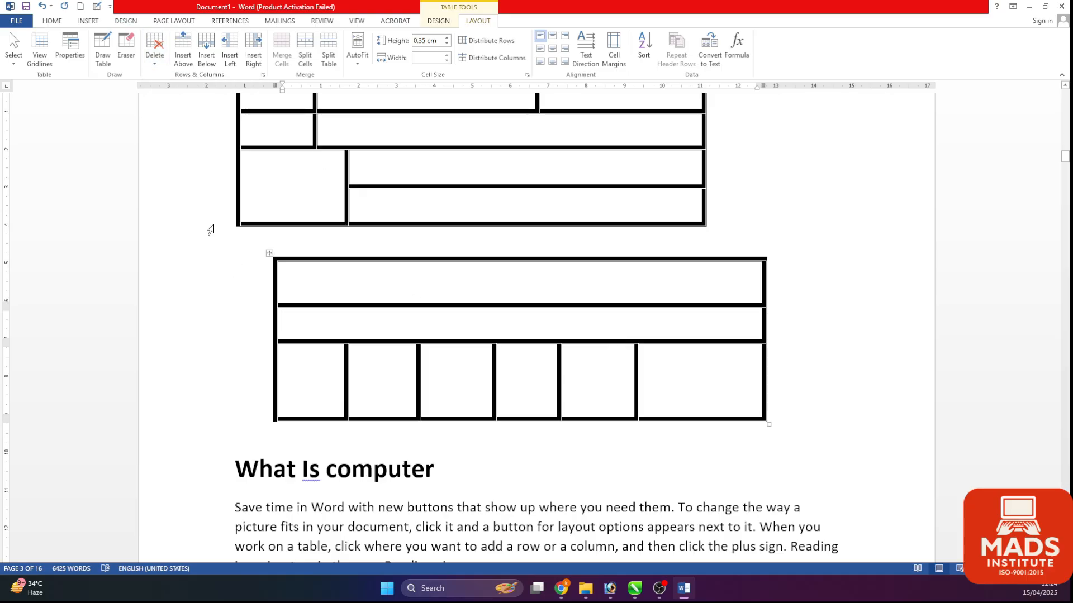
left_click(307, 271)
left_click(151, 59)
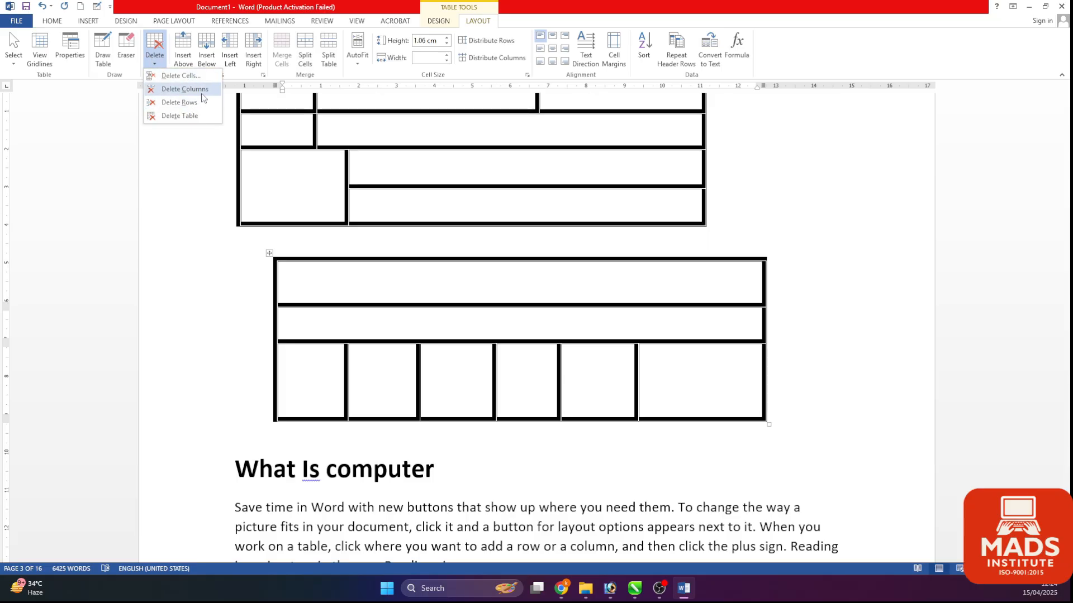
Step: In the second drawn table, enter "asdfasdasd" in the middle row, "dasdad" in the top row, and "asdas" in the first bottom cell
left_click(296, 325)
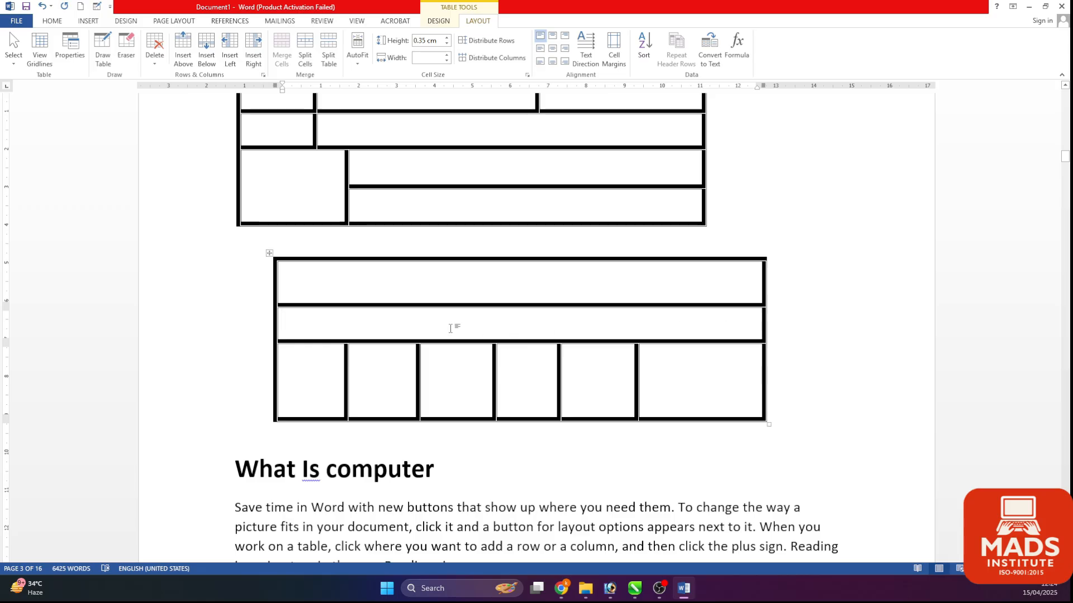
type("asdfasdasd")
left_click(419, 282)
type("dasdad")
left_click(319, 371)
type("asdas")
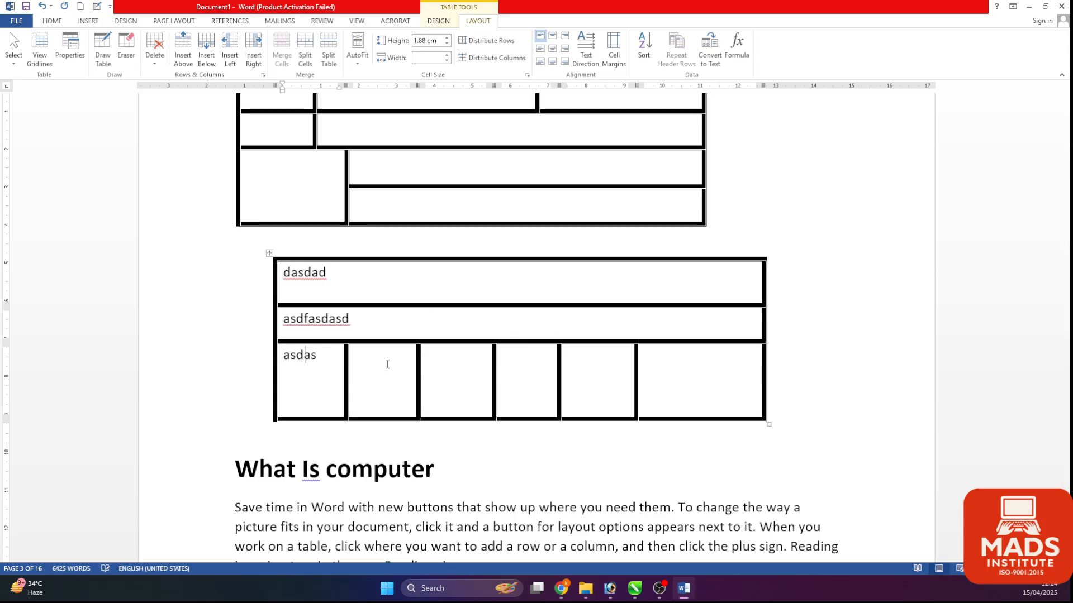
Step: Enter "asddd", "dasa", "asdasd" and "asdas" in the bottom row's second, fifth, sixth and fourth cells, skipping the third
left_click(387, 364)
type("asddd")
left_click(581, 366)
type("dasa")
left_click(674, 368)
type("asdasd")
left_click(486, 368)
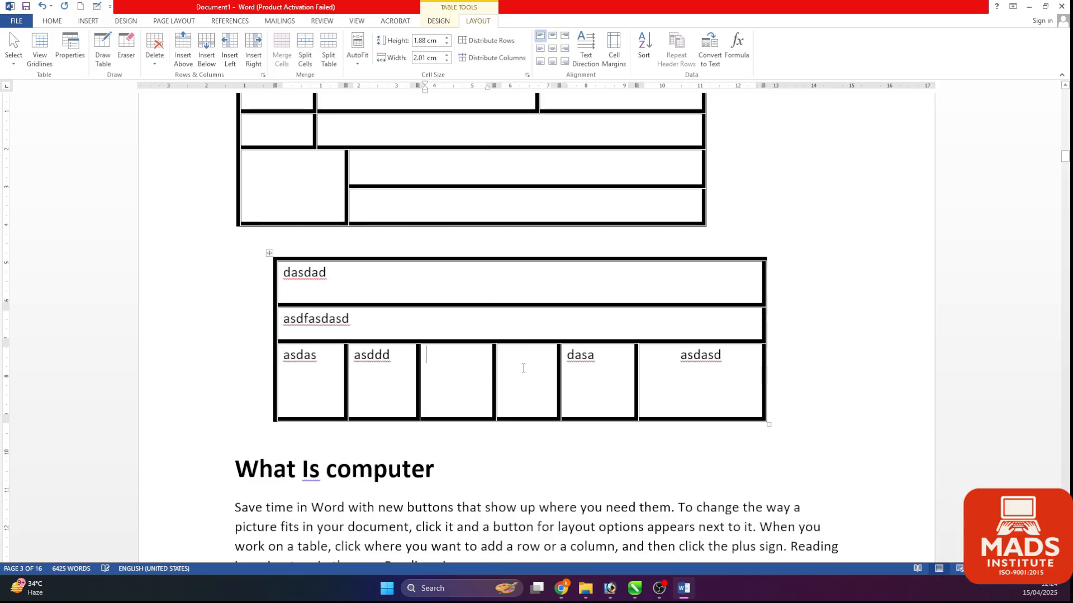
left_click(524, 368)
type("asdas")
Step: Replace the middle row's text with "123456" and delete that row
left_click(326, 325)
left_click_drag(409, 332, 285, 319)
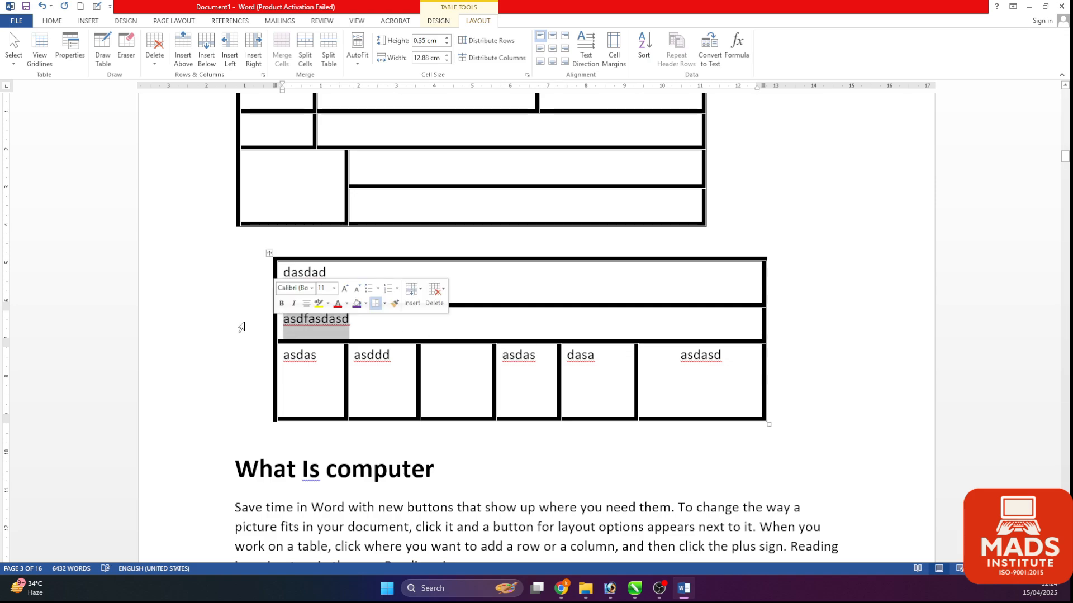
type("123456")
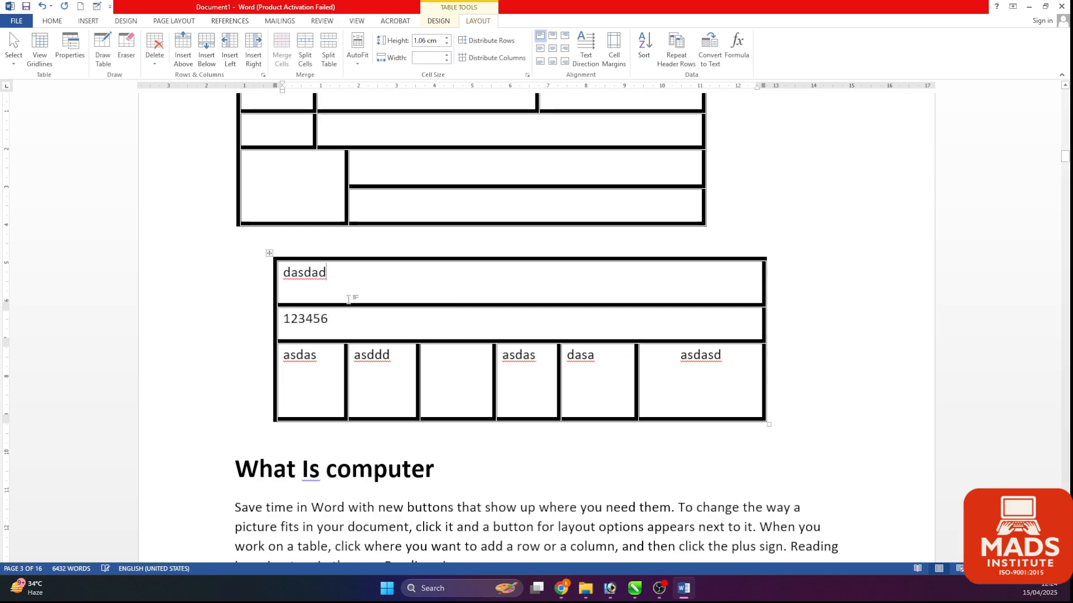
left_click(164, 63)
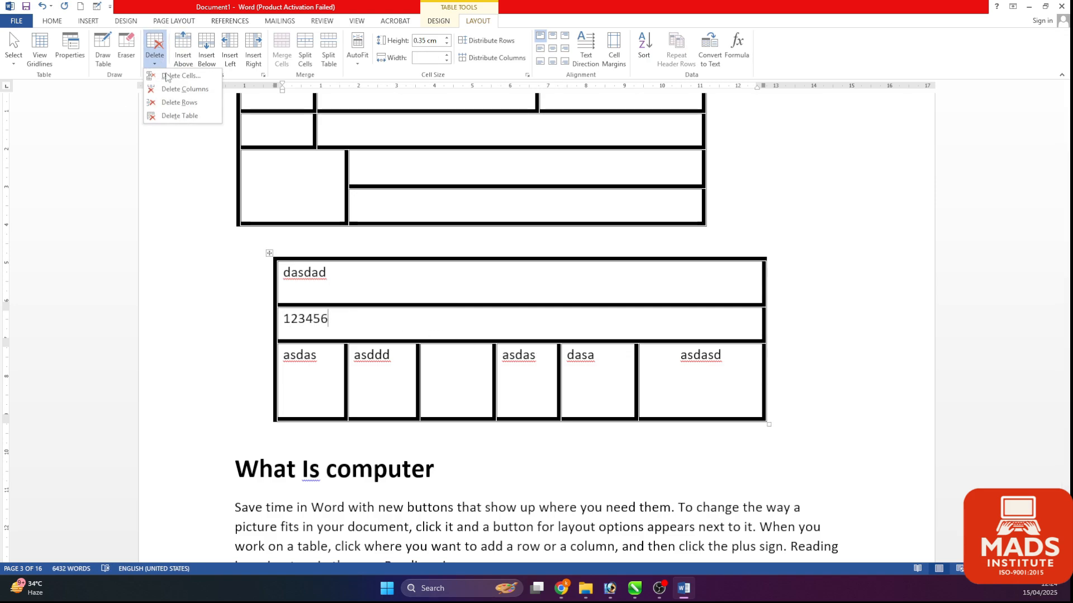
left_click(178, 106)
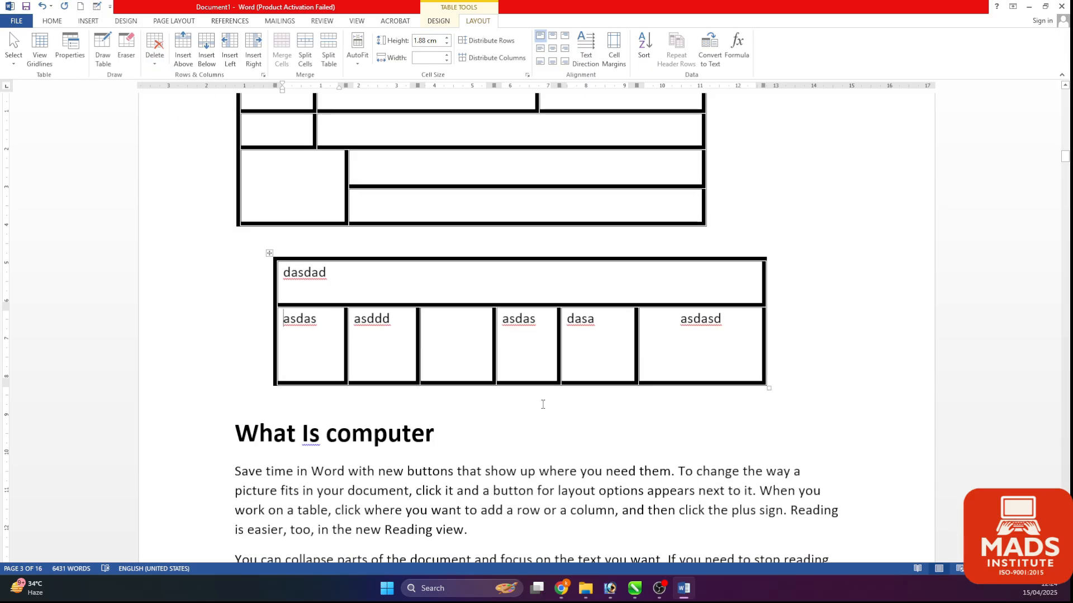
Step: Delete the whole second drawn table, the one containing the sample text
left_click_drag(331, 318, 319, 281)
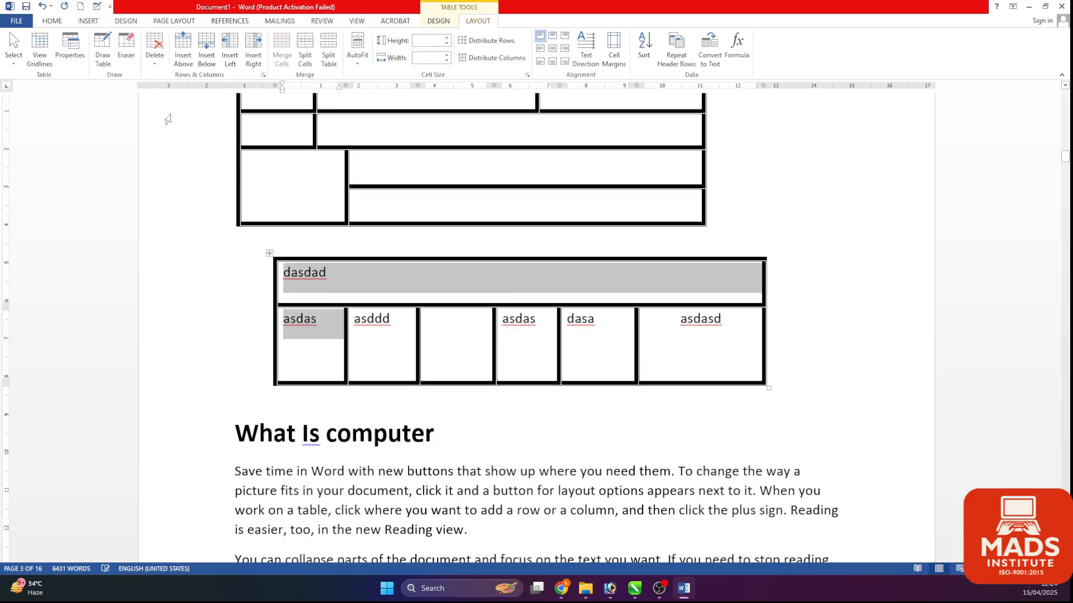
left_click(128, 61)
left_click(154, 59)
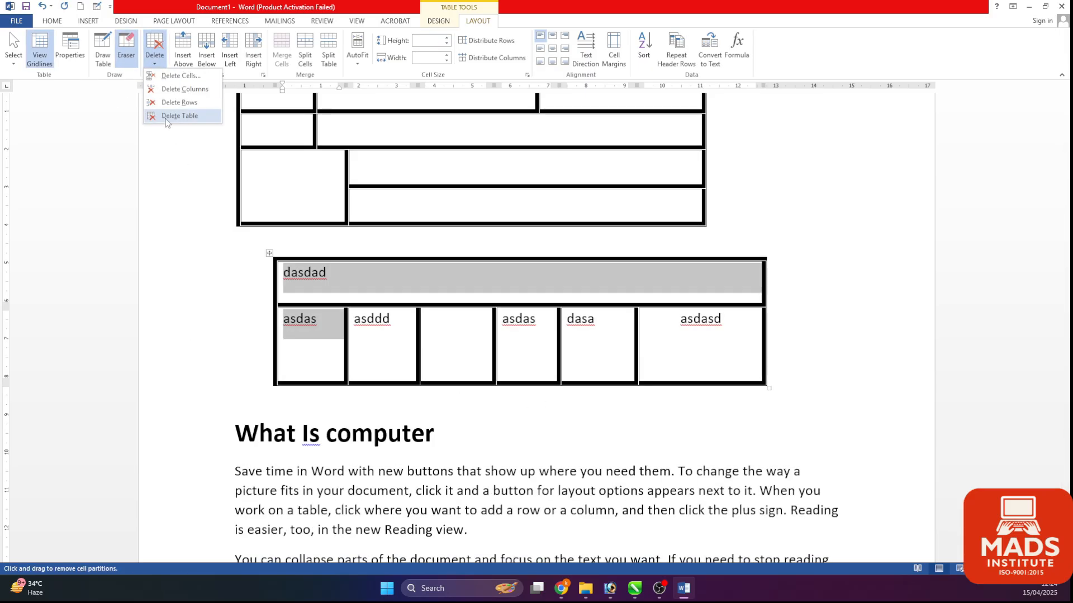
left_click(180, 115)
Step: Delete the remaining empty drawn table above the "What Is computer" heading
scroll(212, 330, "up", 3)
left_click(347, 276)
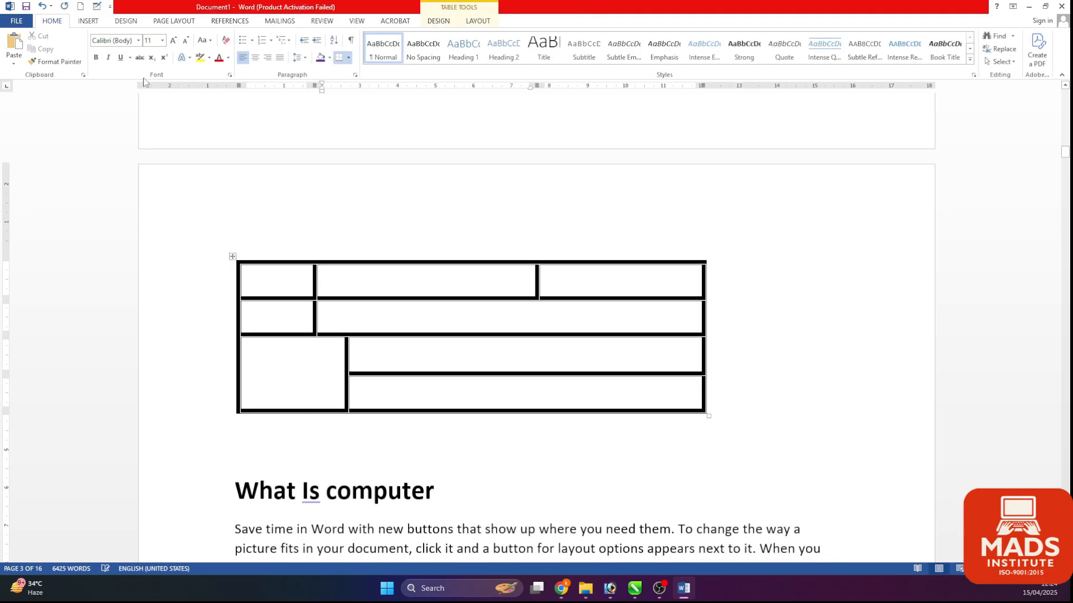
left_click(474, 22)
left_click(155, 59)
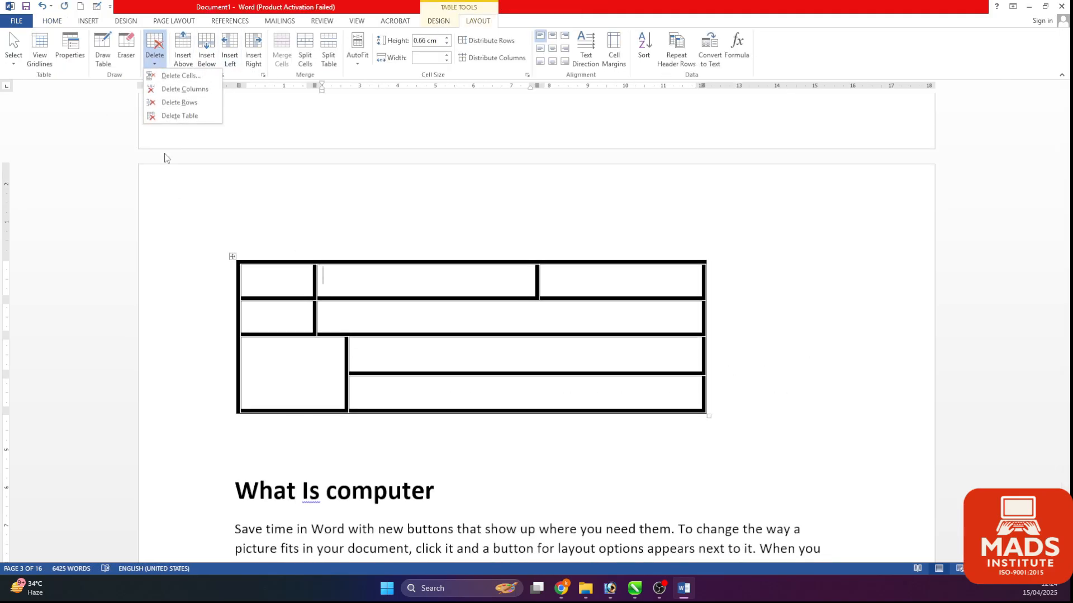
left_click(167, 115)
Step: Insert an empty row above the header row of the student marks table
scroll(599, 291, "up", 10)
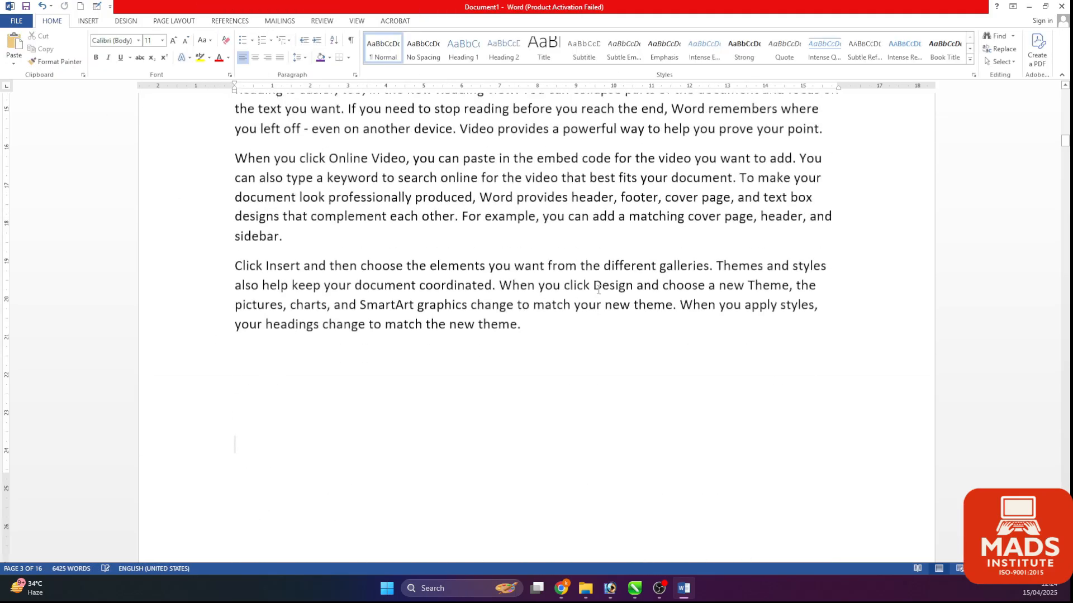
scroll(599, 289, "up", 3)
left_click(682, 357)
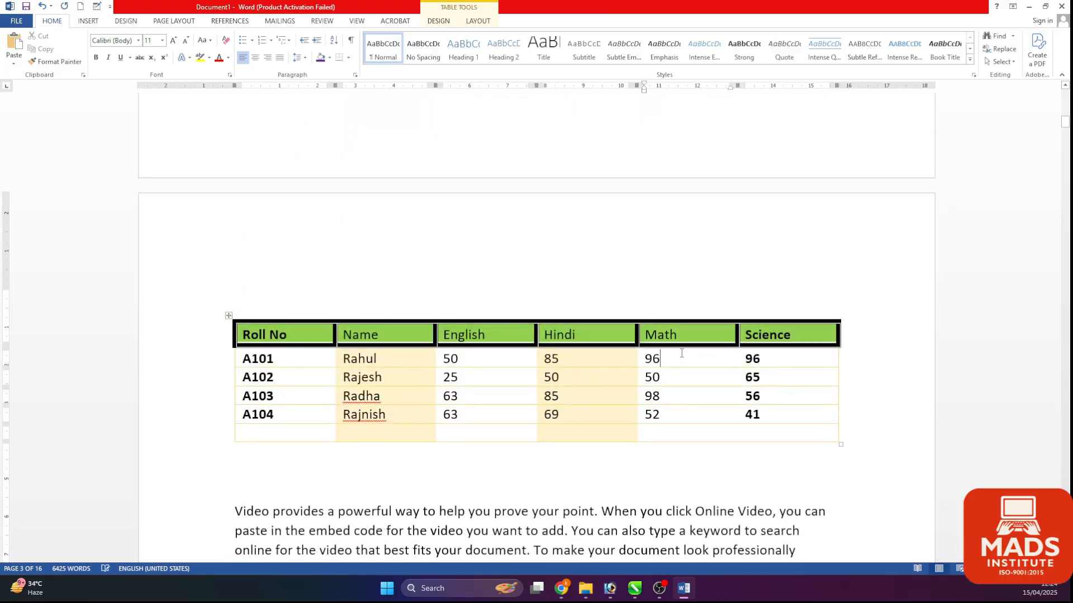
scroll(744, 359, "down", 1)
left_click(812, 292)
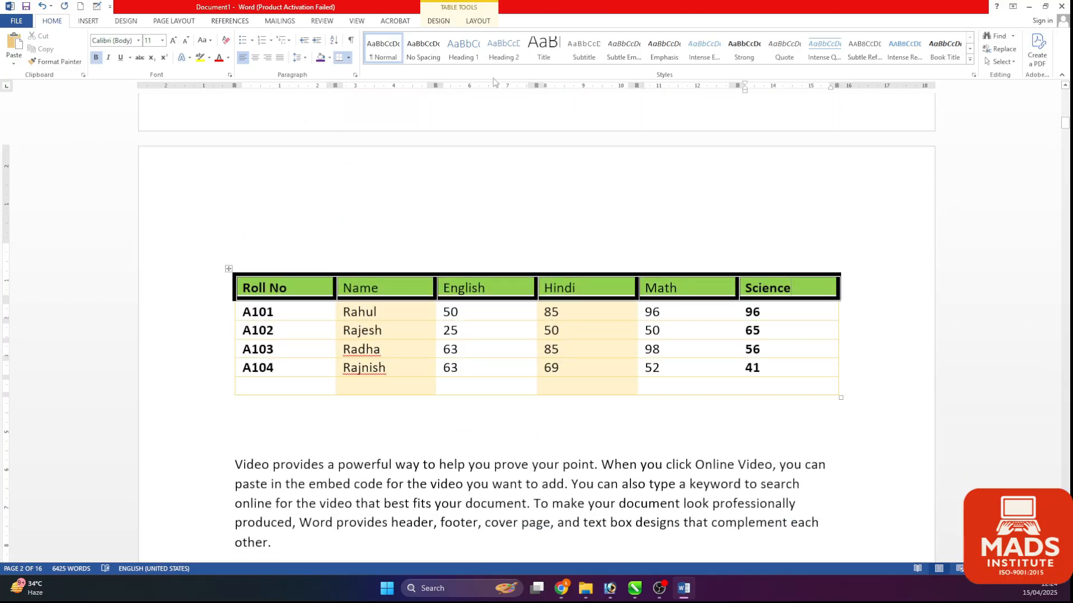
left_click(478, 21)
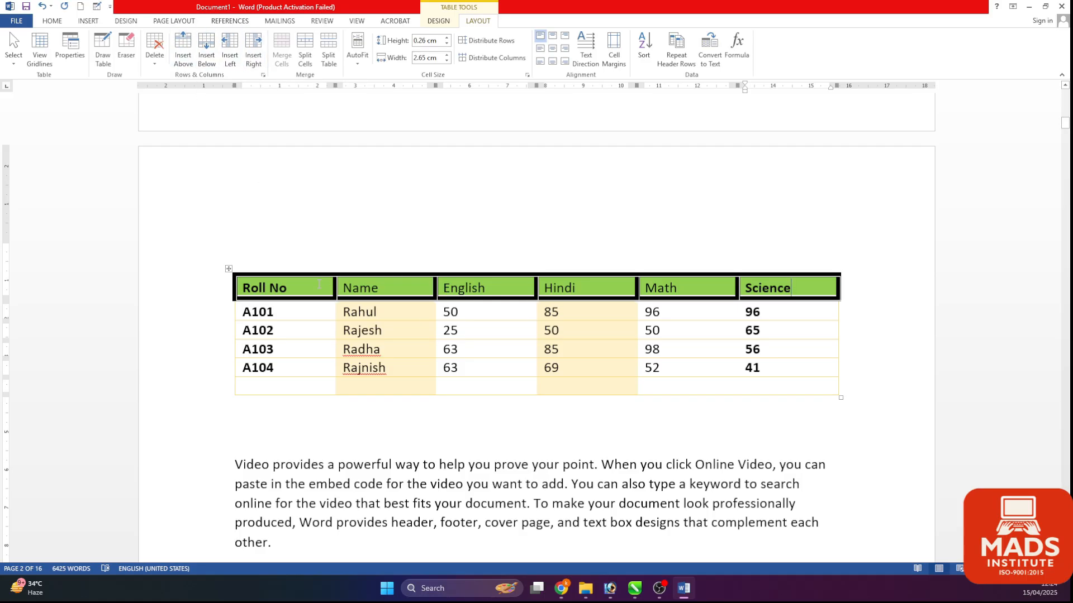
left_click(182, 45)
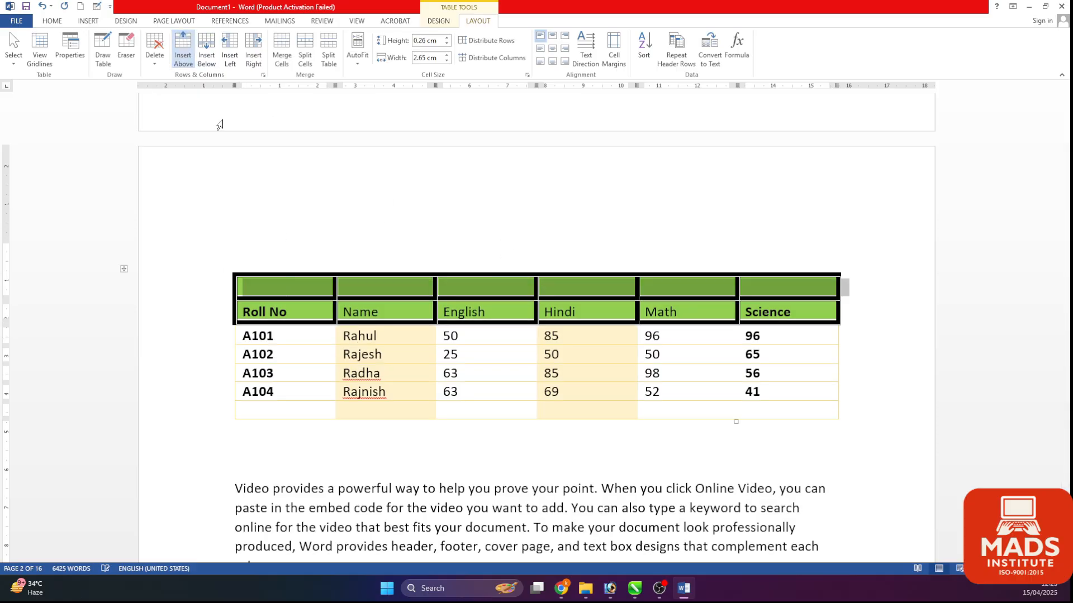
Step: Insert a blank column after the Science column of the marks table and shrink the table to fit within the page
left_click(678, 311)
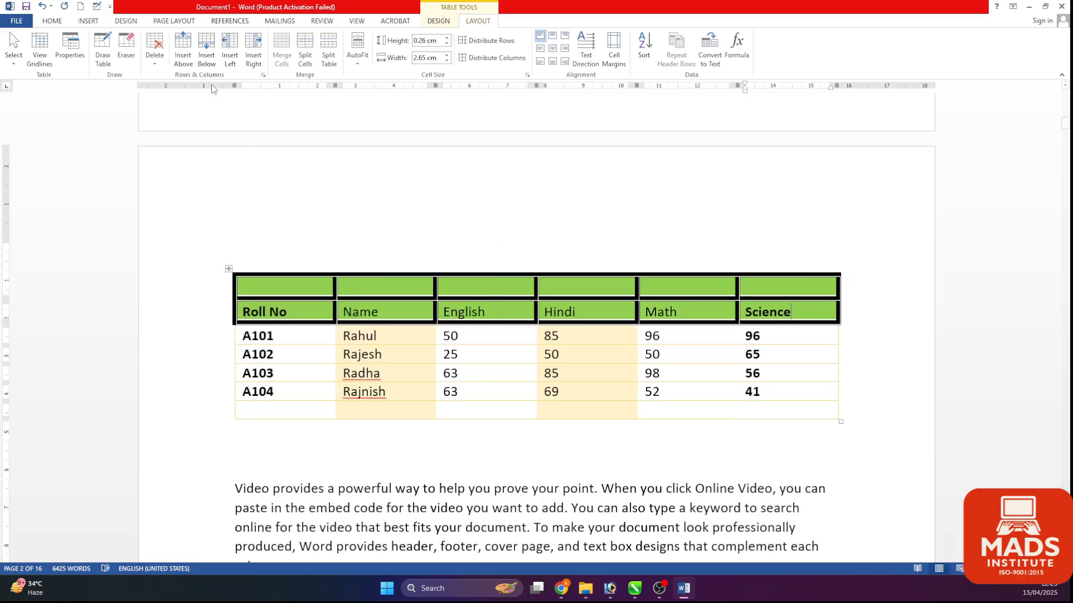
left_click(254, 47)
left_click(822, 377)
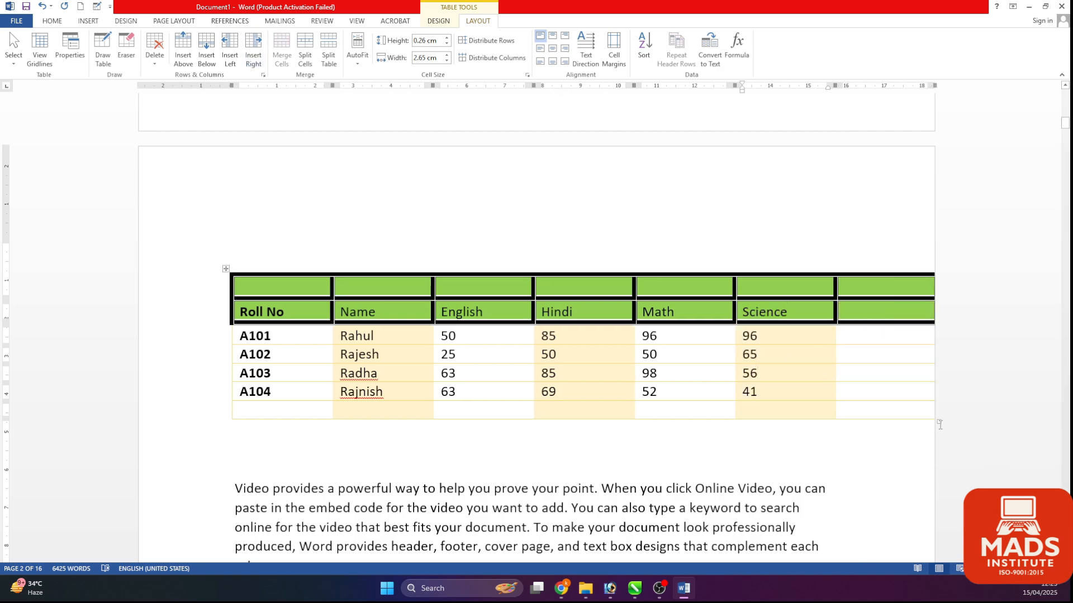
left_click_drag(938, 422, 817, 406)
left_click(766, 317)
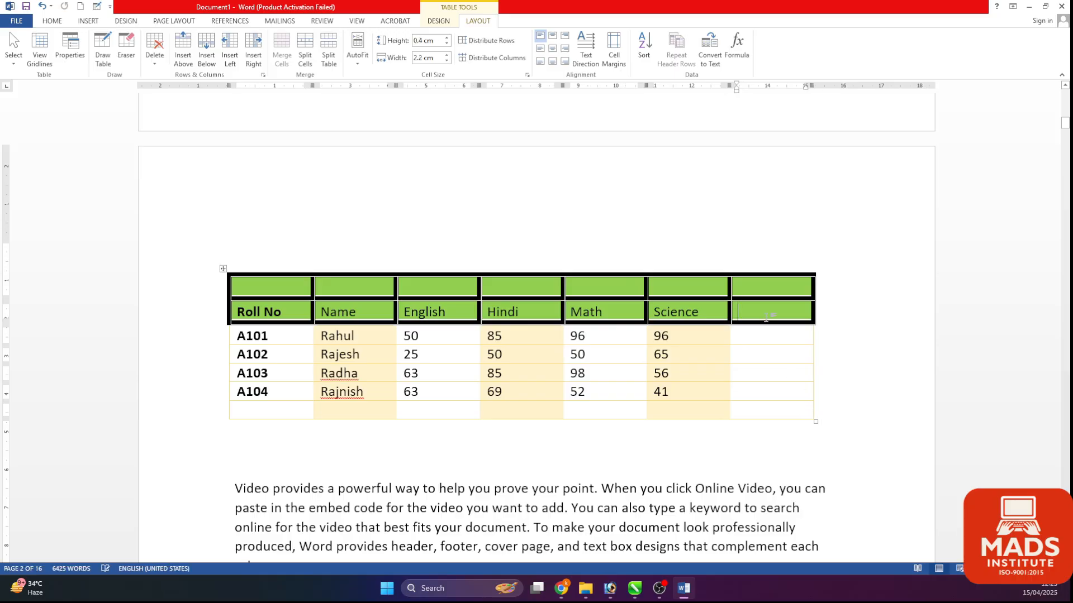
type("Totakl")
key("Return")
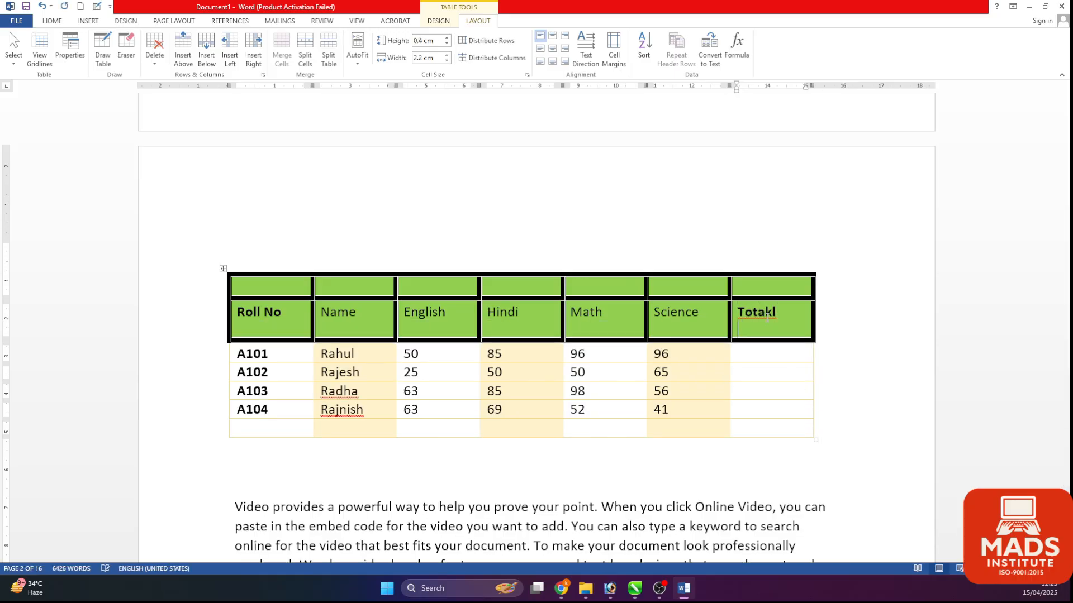
key("BackSpace")
key("BackSpace")
key("BackSpace")
key("BackSpace")
key("BackSpace")
key("BackSpace")
Step: Enter DRAWING as the heading of the new last column
type("d")
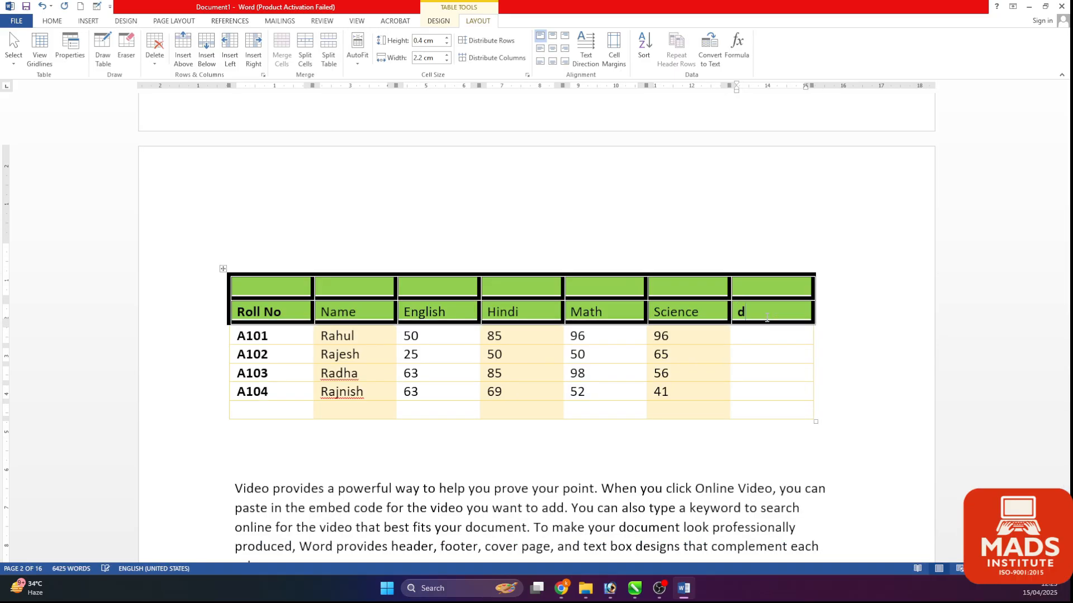
type("RAWING")
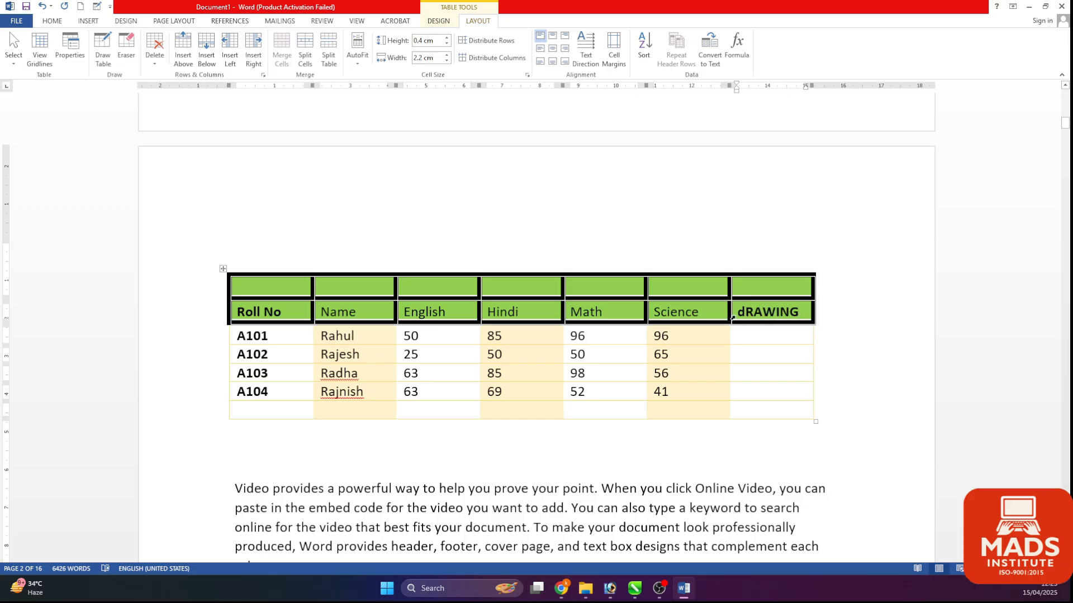
key("BackSpace")
type("d")
key("BackSpace")
type("D")
Step: Fill the DRAWING column for students A101 to A104 with the marks 52, 63, 85 and 25
left_click(789, 341)
type("52")
key("Down")
type("632")
key("Down")
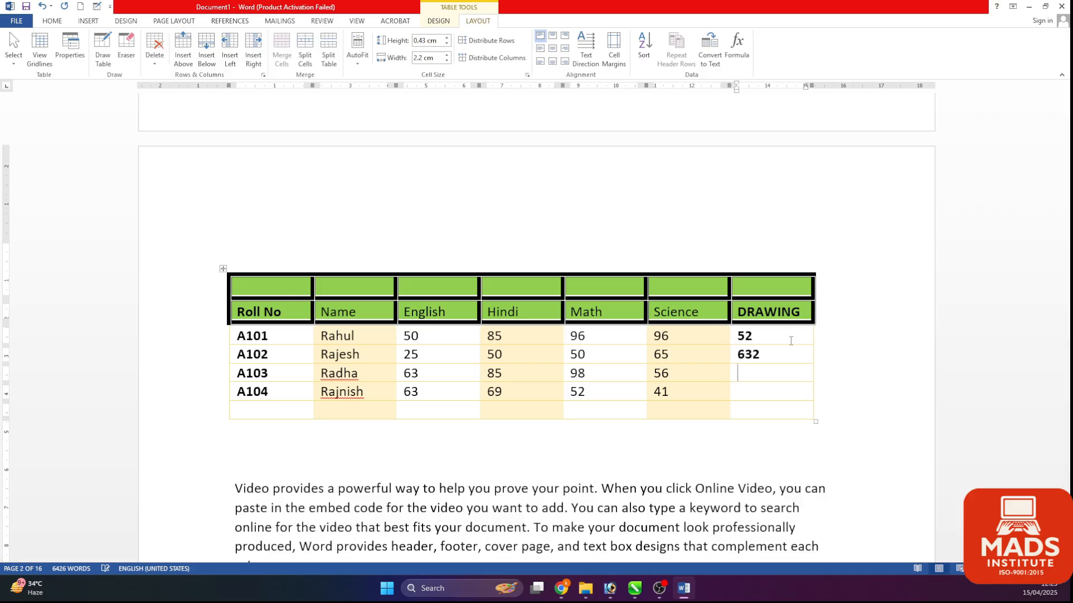
type("25")
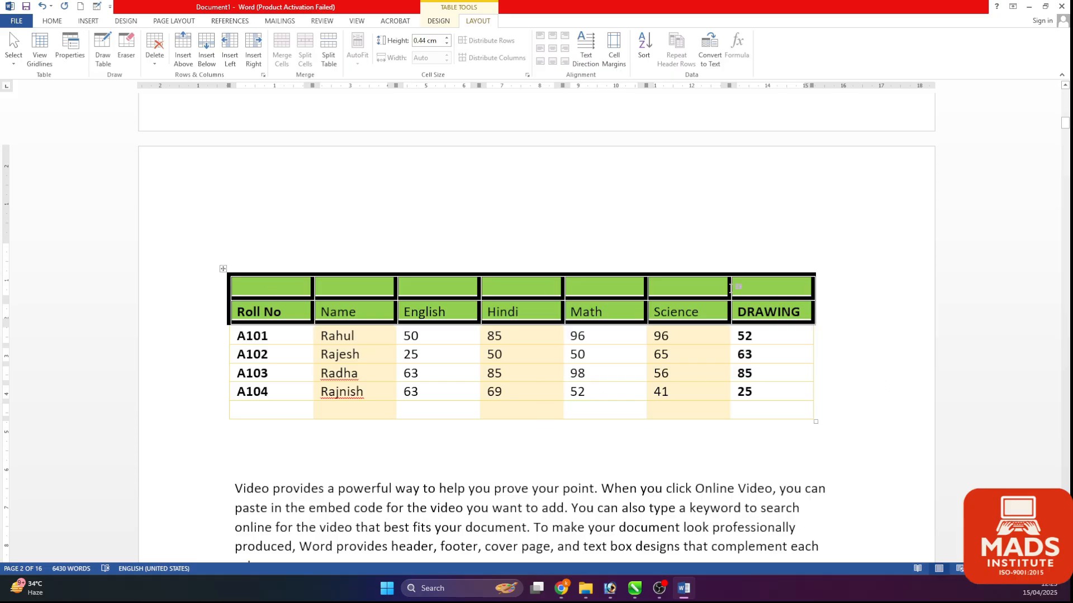
Step: Erase all the vertical partitions in the empty row above the headings so it becomes one wide cell
left_click(328, 247)
left_click(271, 293)
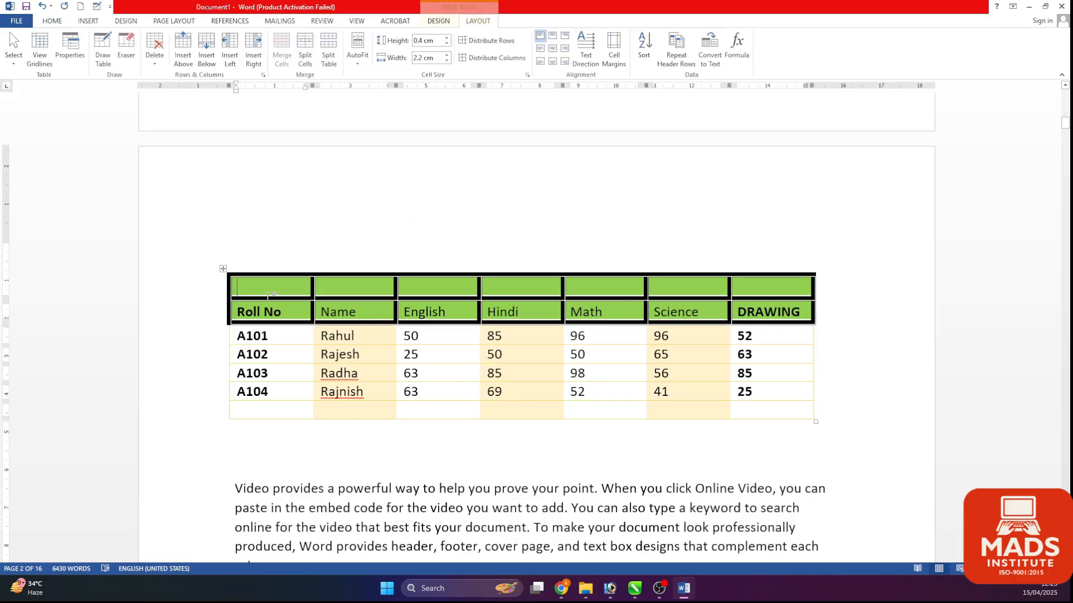
left_click(124, 55)
left_click(311, 283)
left_click(393, 283)
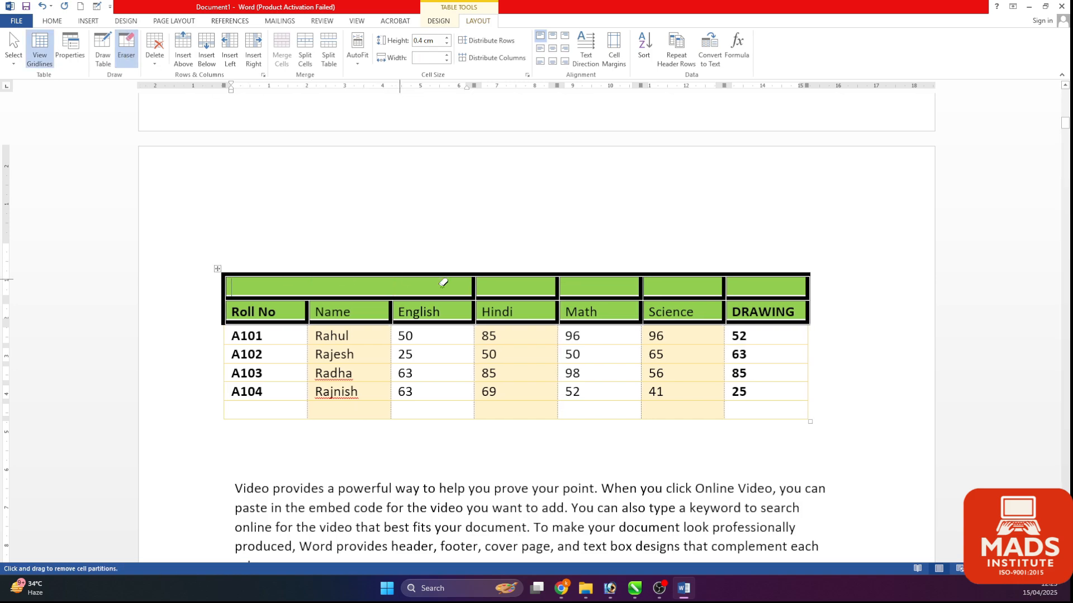
left_click(474, 283)
left_click(556, 283)
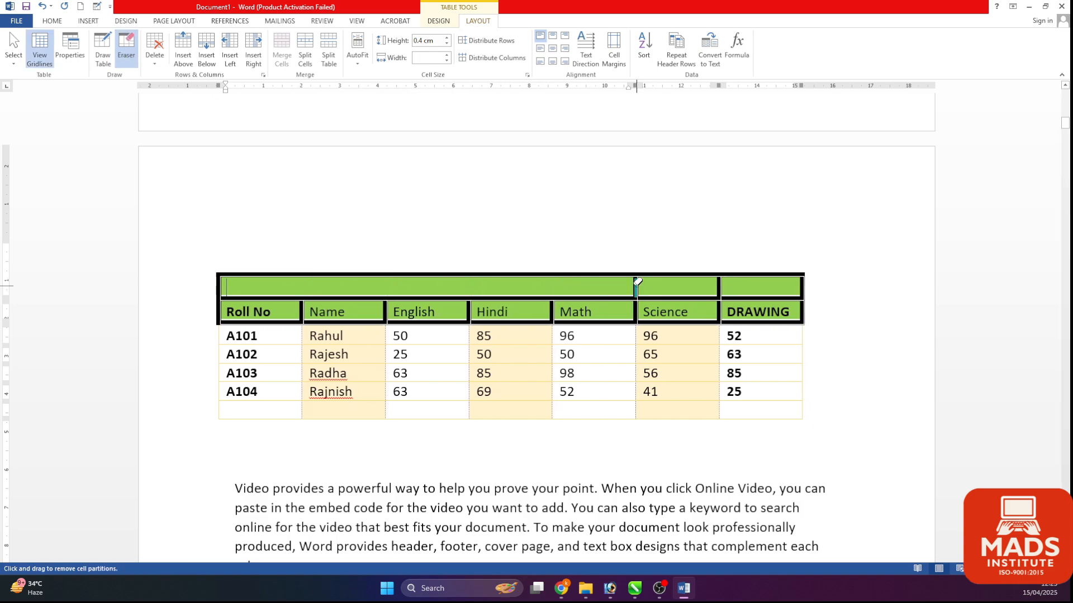
left_click(638, 284)
left_click(719, 284)
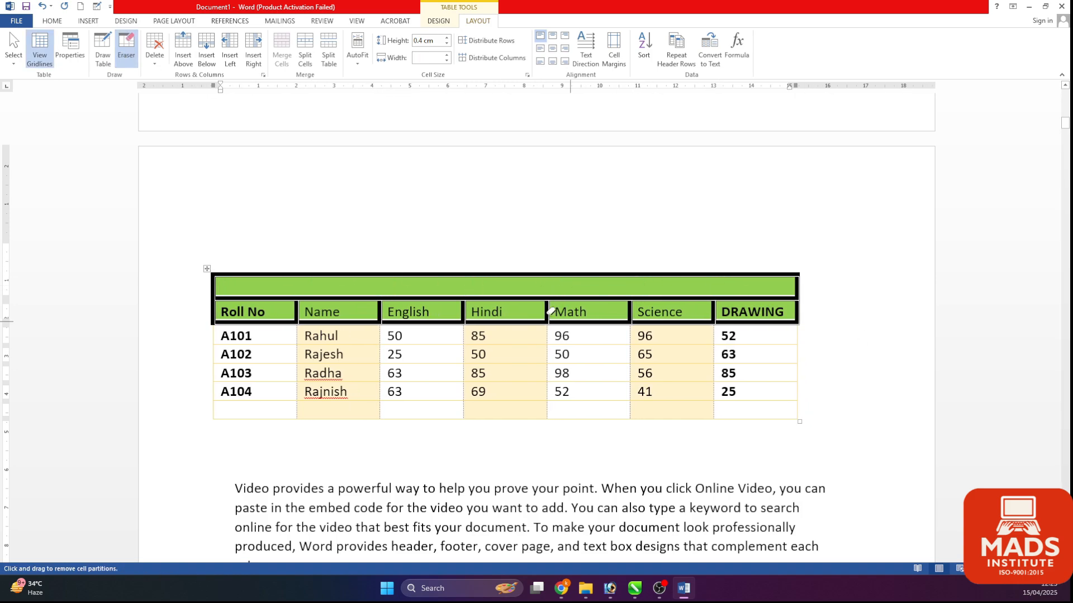
Step: Enter the title "Abc Public School" in the wide top cell and format it centred at 18 pt
type("abc")
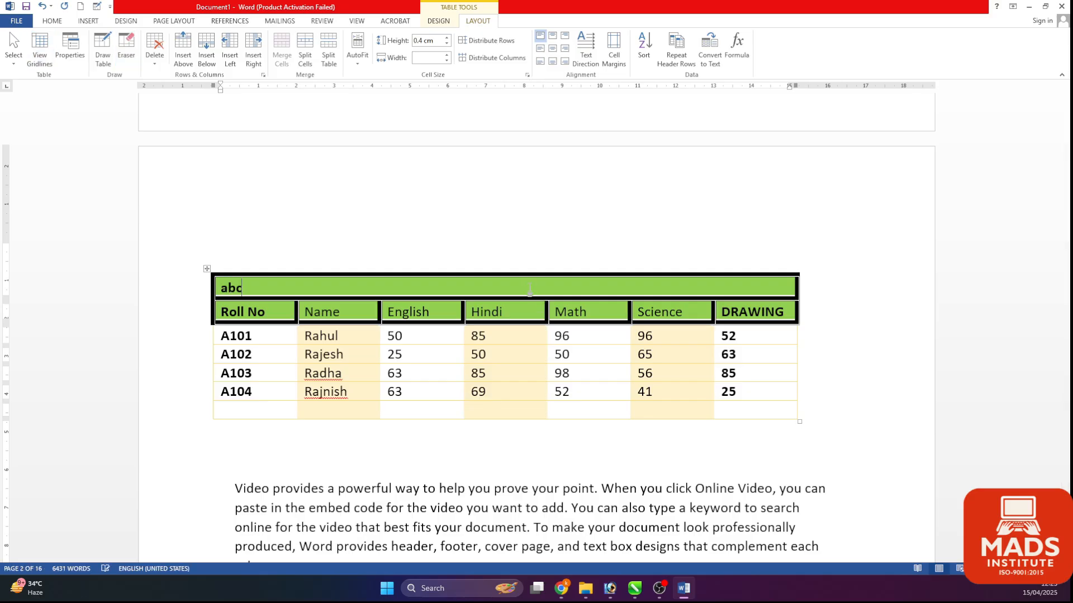
type("LIC School")
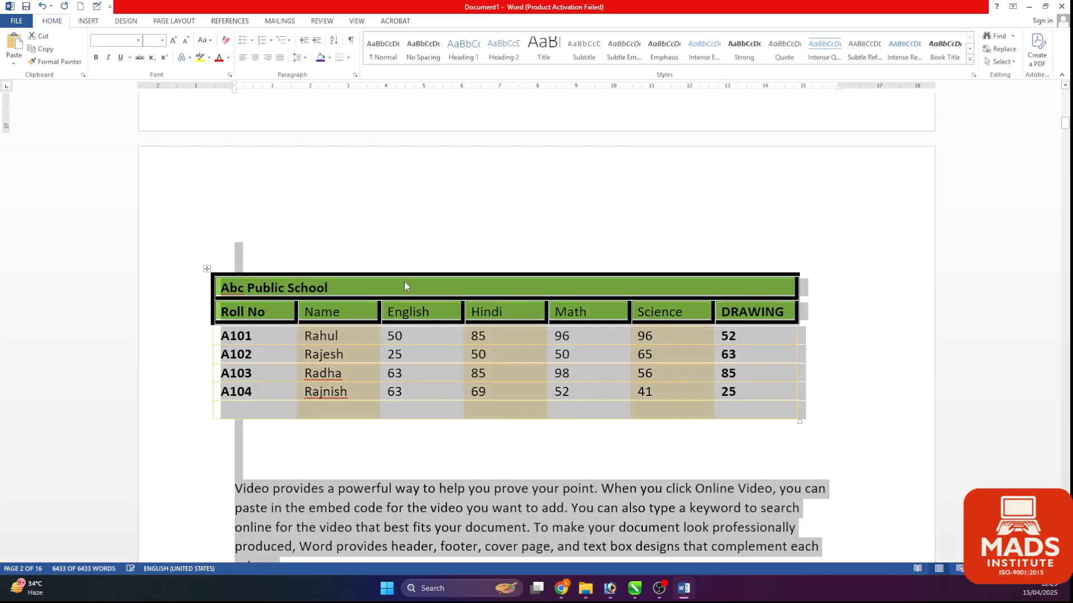
left_click_drag(349, 290, 219, 288)
left_click(52, 20)
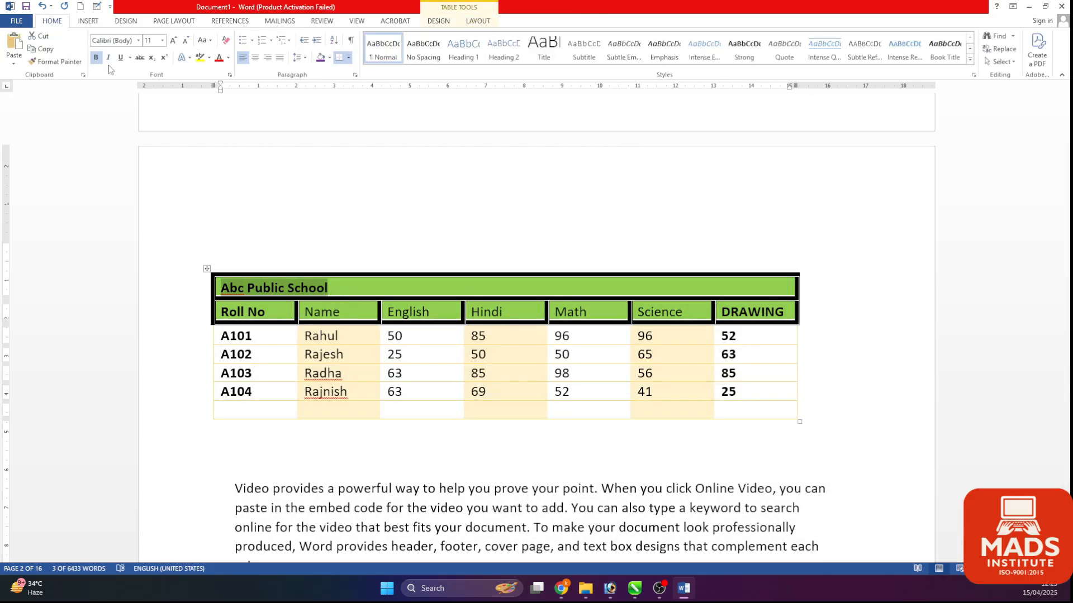
left_click(173, 41)
left_click(174, 41)
left_click(174, 41)
left_click(173, 42)
left_click(255, 57)
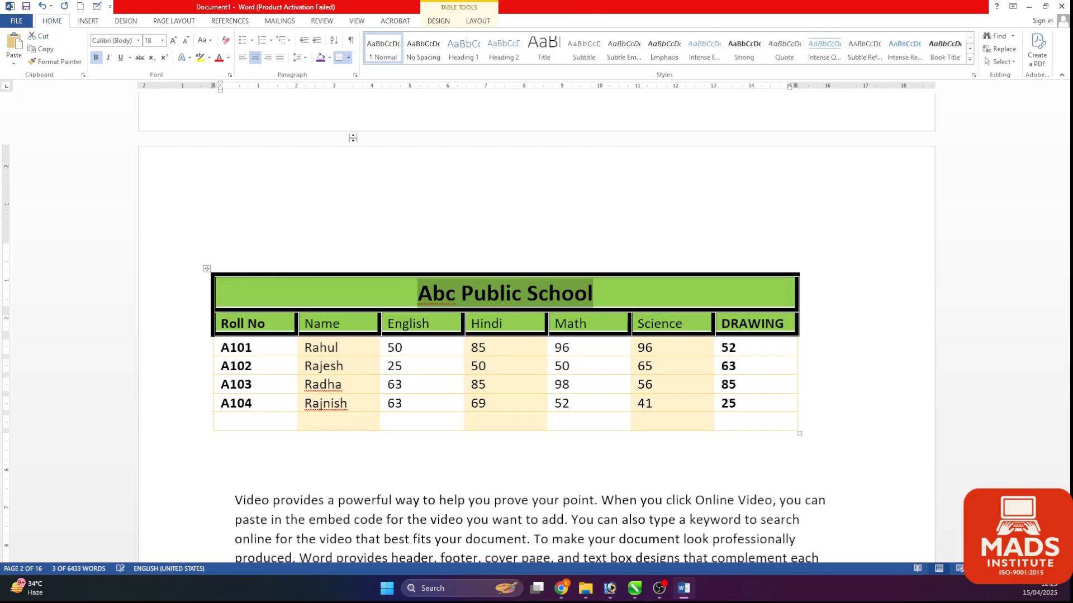
Step: Change "Abc" in the table title to uppercase "ABC"
left_click(514, 303)
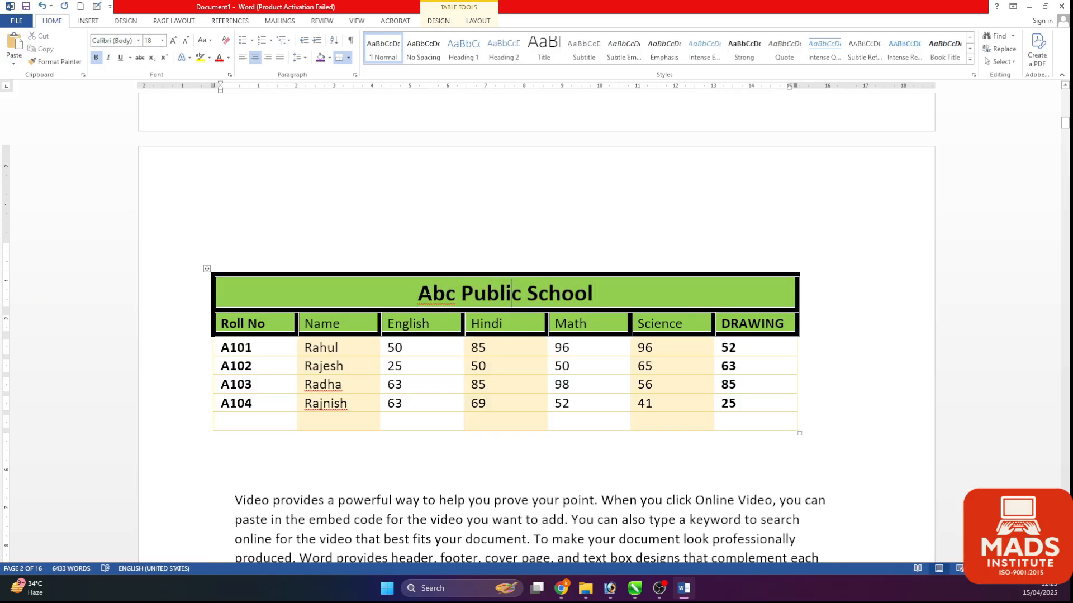
left_click_drag(433, 296, 454, 298)
type("BC")
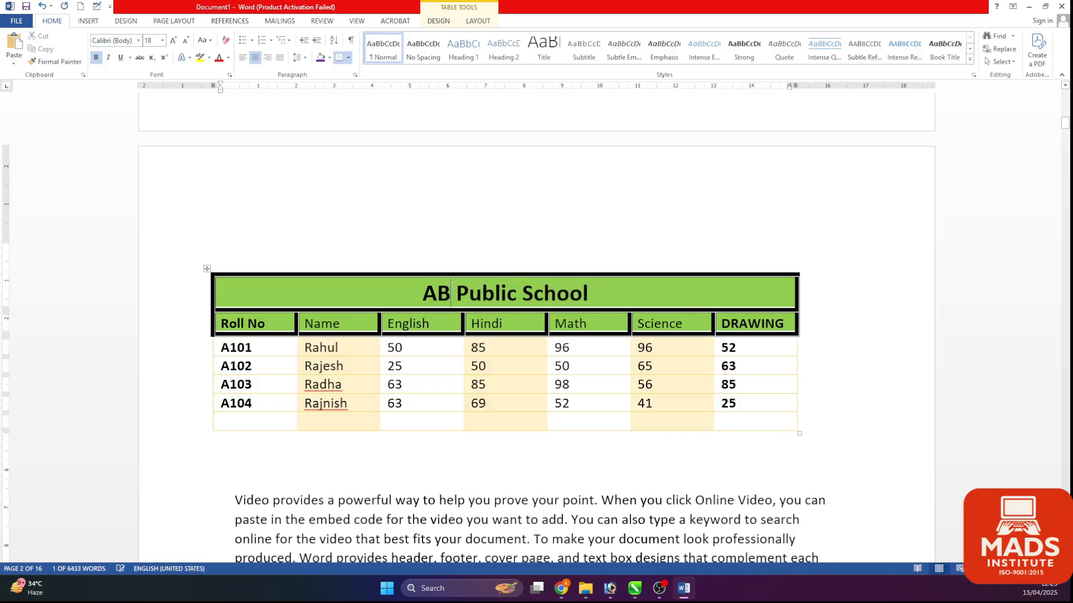
Step: Left-align the "ABC Public School" title and centre it again
left_click_drag(594, 293, 416, 293)
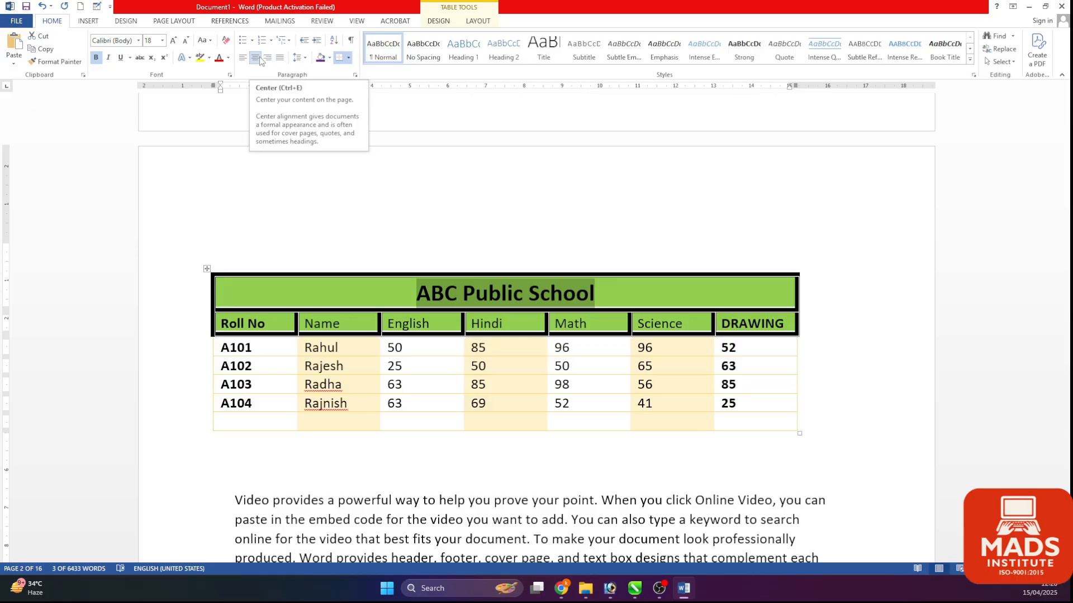
key("ctrl+l")
key("ctrl+e")
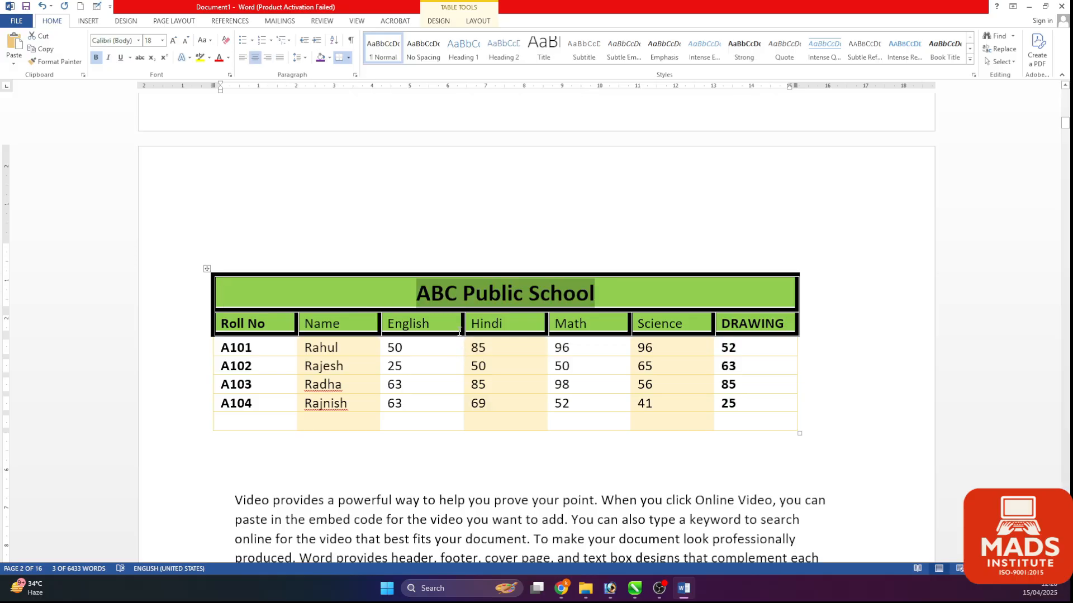
left_click(609, 249)
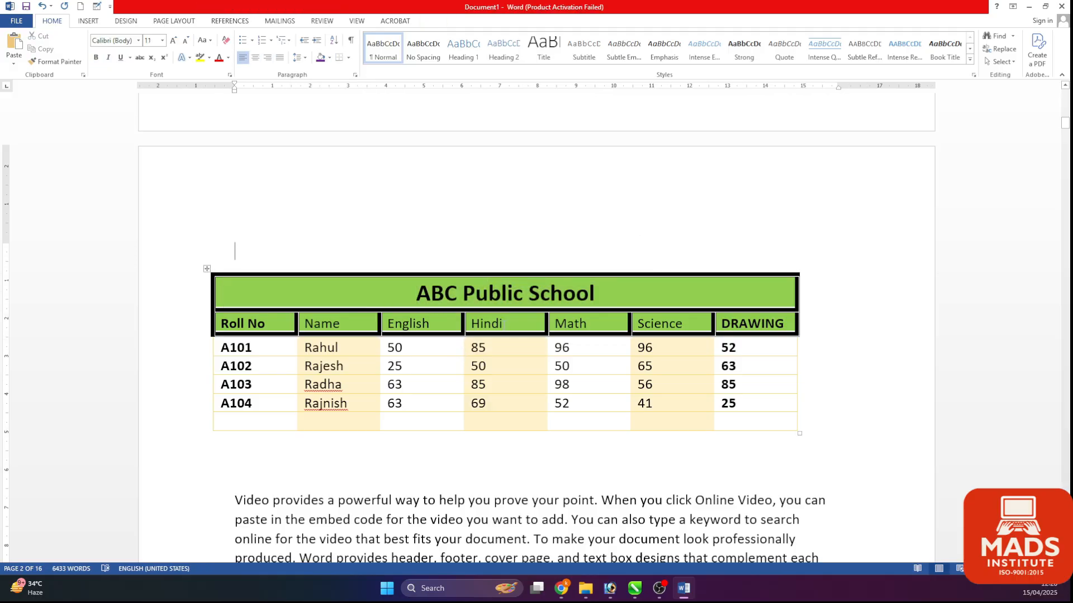
left_click(346, 292)
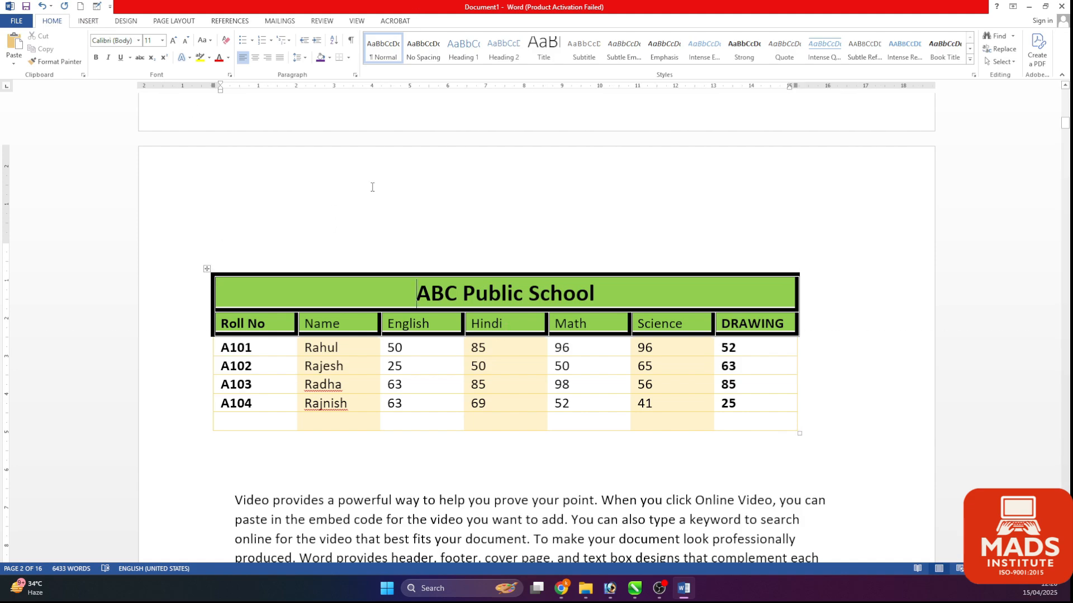
left_click(477, 22)
left_click(436, 28)
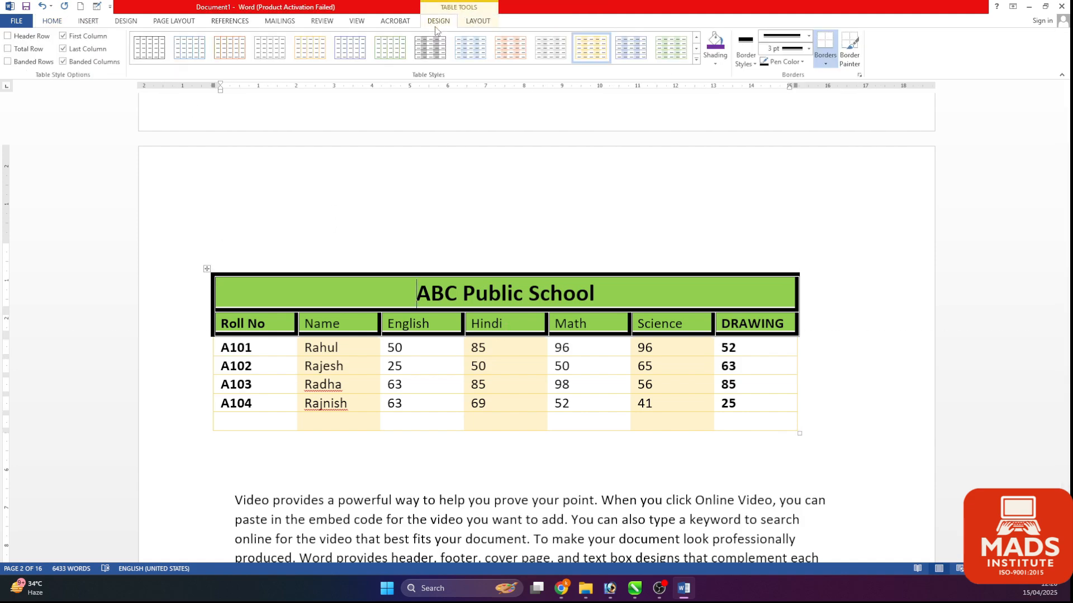
left_click(464, 24)
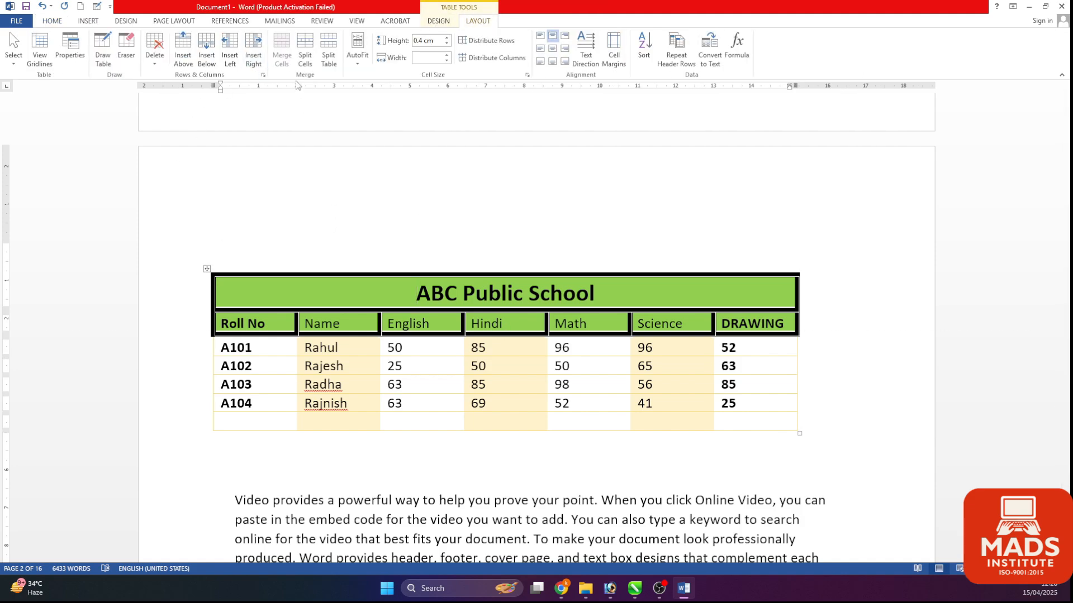
Step: Add two blank lines below the marks table and insert a table with 4 columns and 6 rows there
scroll(677, 339, "down", 5)
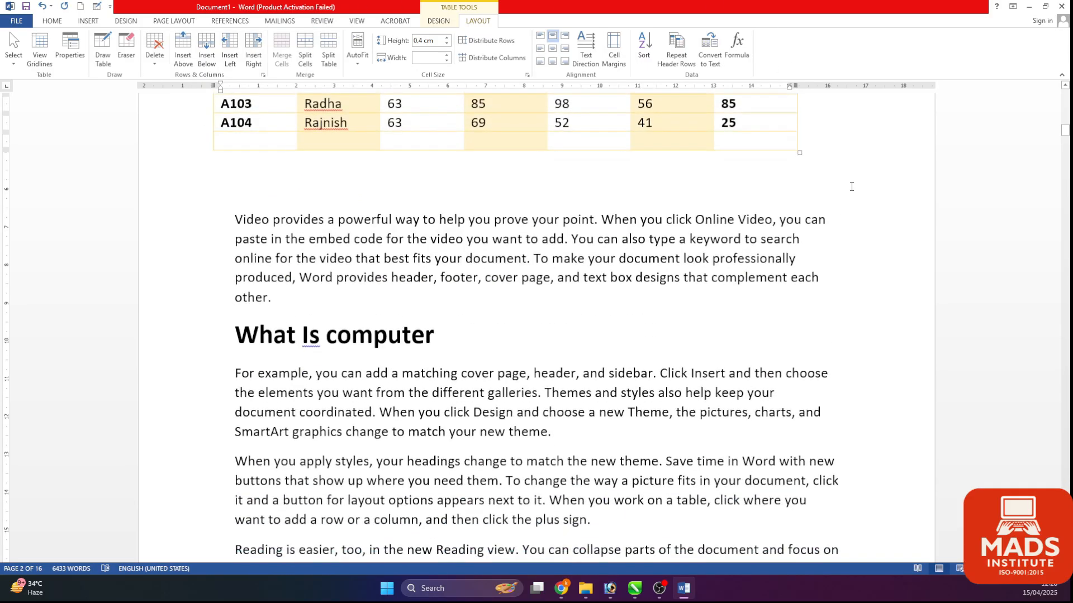
left_click(847, 189)
key("Return")
key("Return")
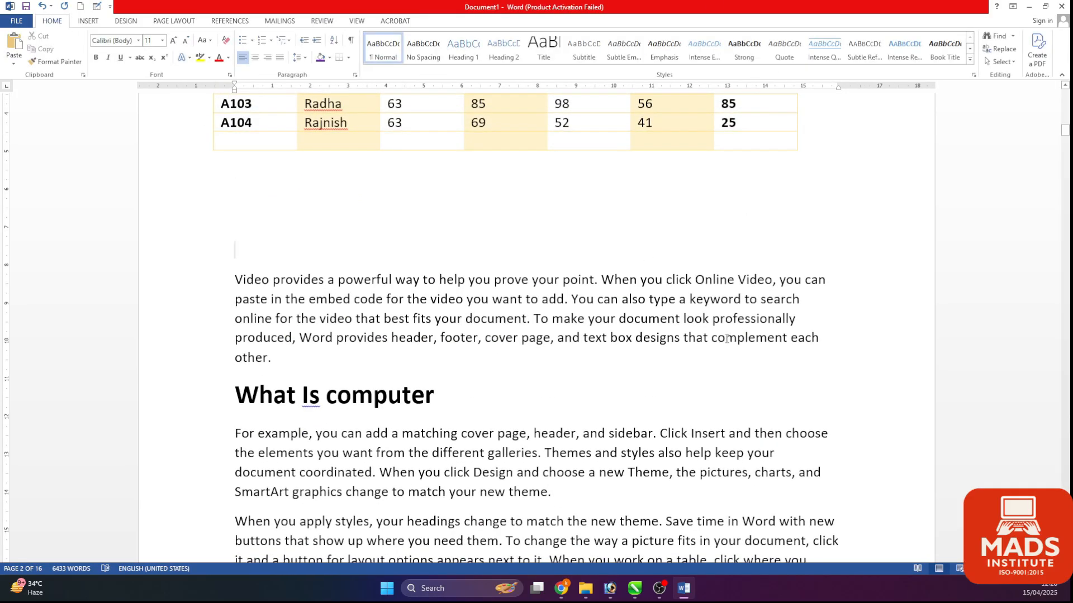
left_click(87, 21)
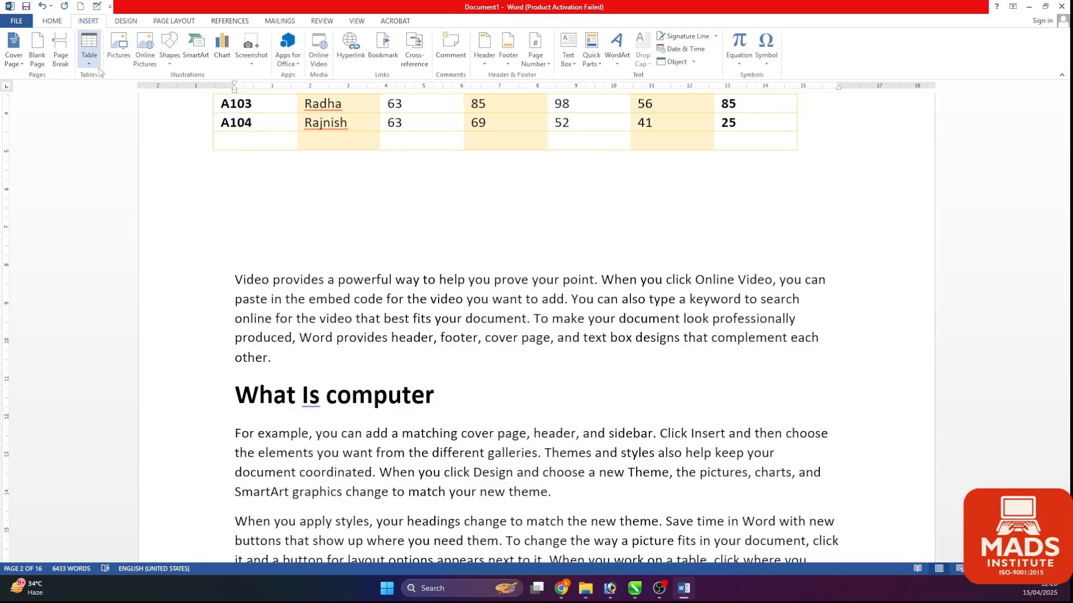
left_click(90, 48)
left_click(117, 140)
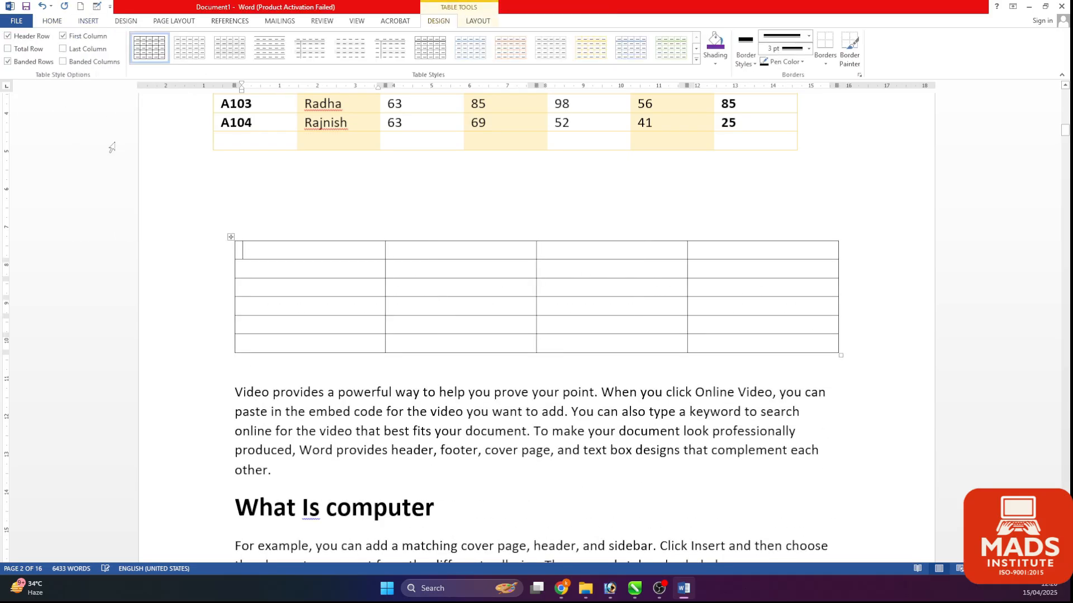
Step: Enter the headings Item, Qty, Rate and Total across the first row of the new table
type("Item")
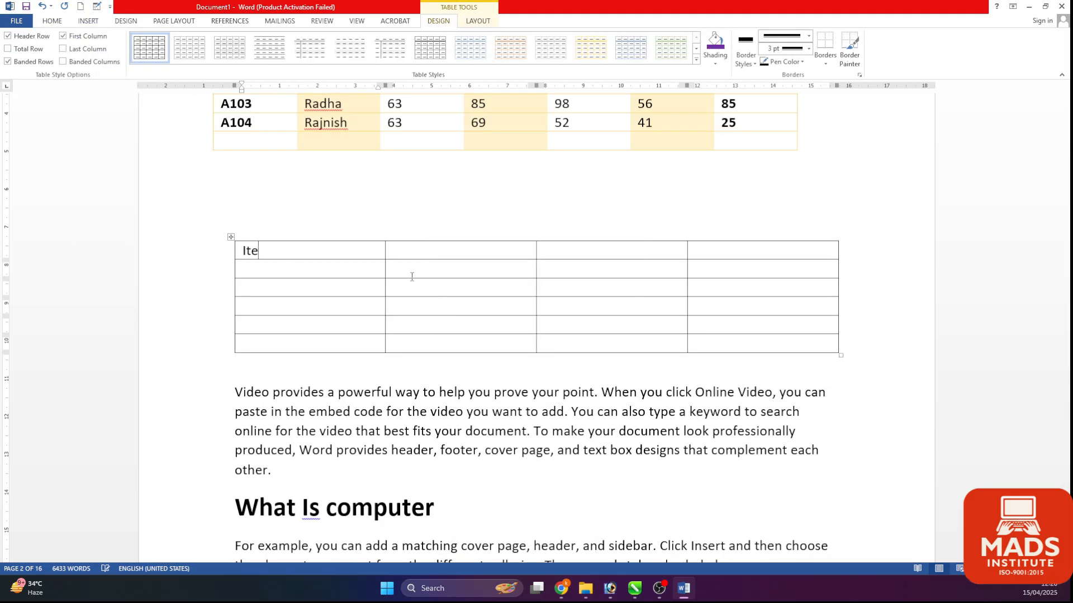
left_click(424, 250)
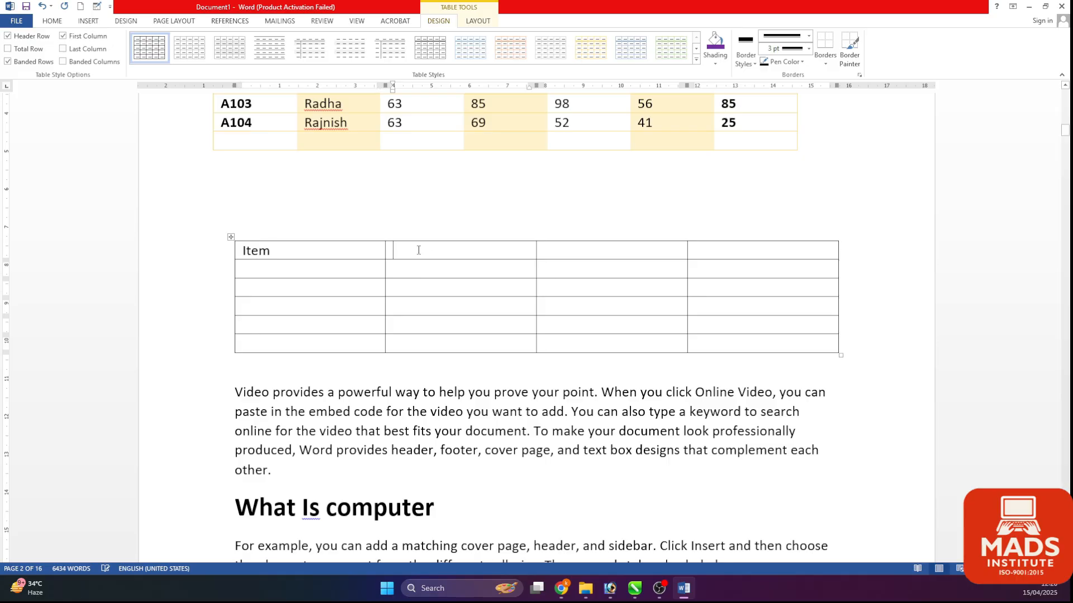
type("Qty")
left_click(563, 247)
type("Rate")
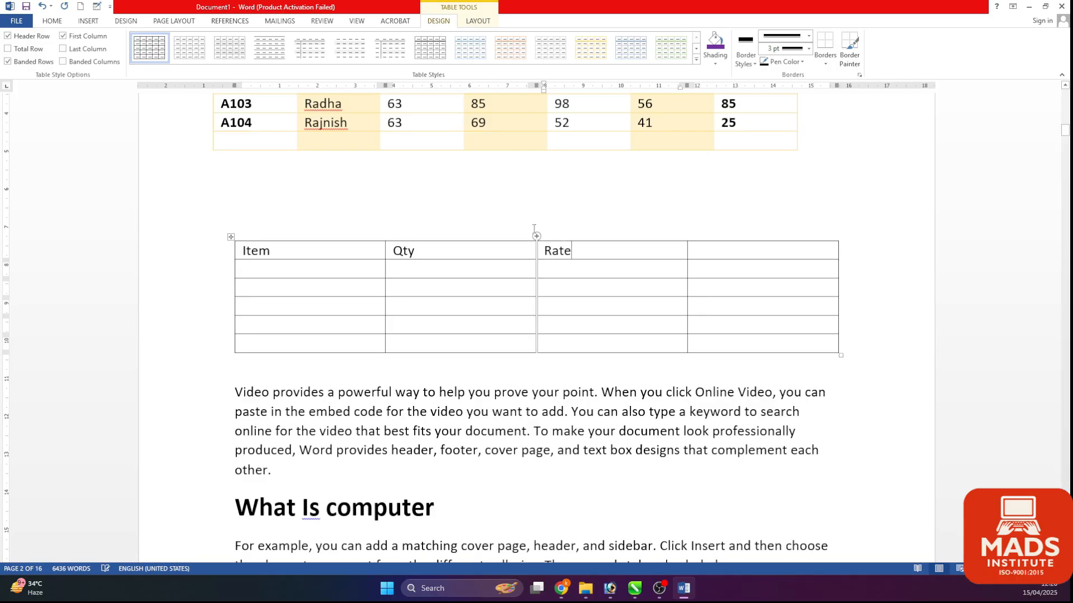
left_click(746, 253)
type("Total")
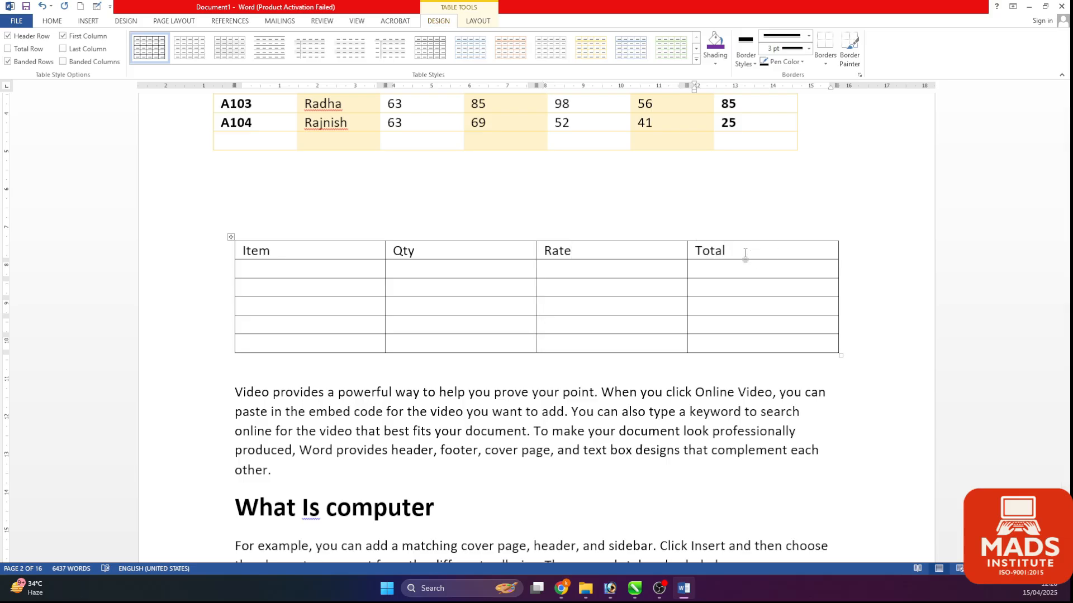
Step: Fill the Item column with Mouse, Laptop, Keyboard, Mouse and Desktop
left_click(330, 266)
type("Mouse")
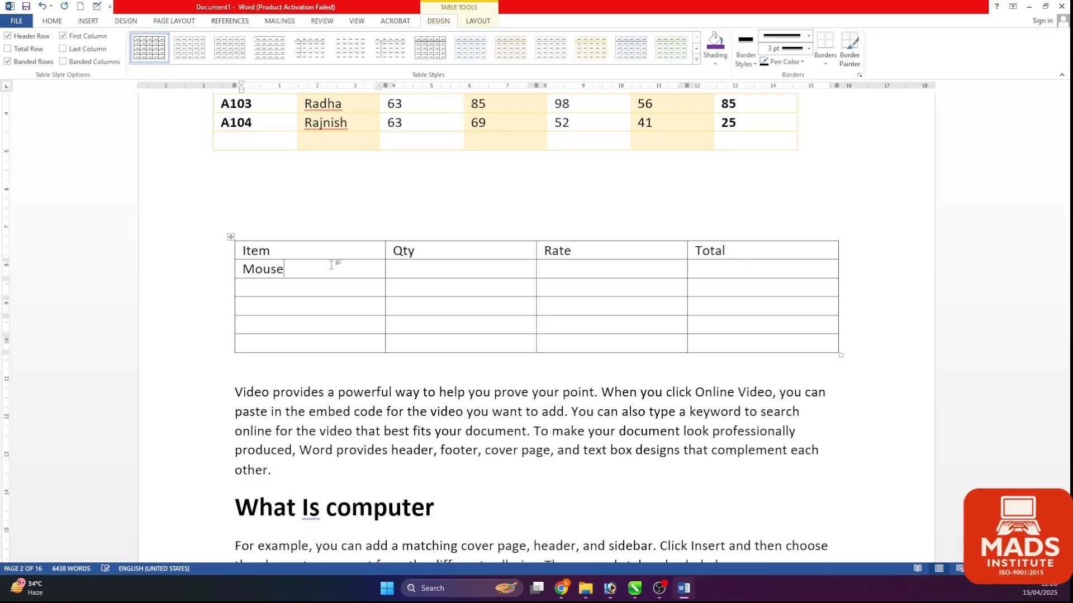
key("Right")
key("Down")
key("Down")
key("Left")
type("Laptop ")
type("Keyboard ")
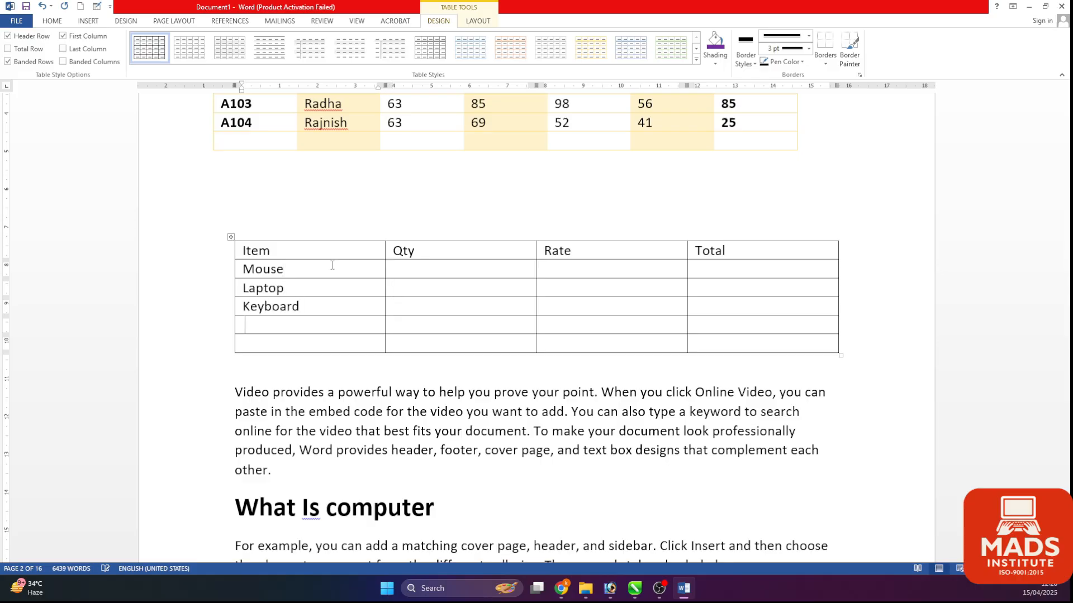
type("Mouse ")
type("Desktop")
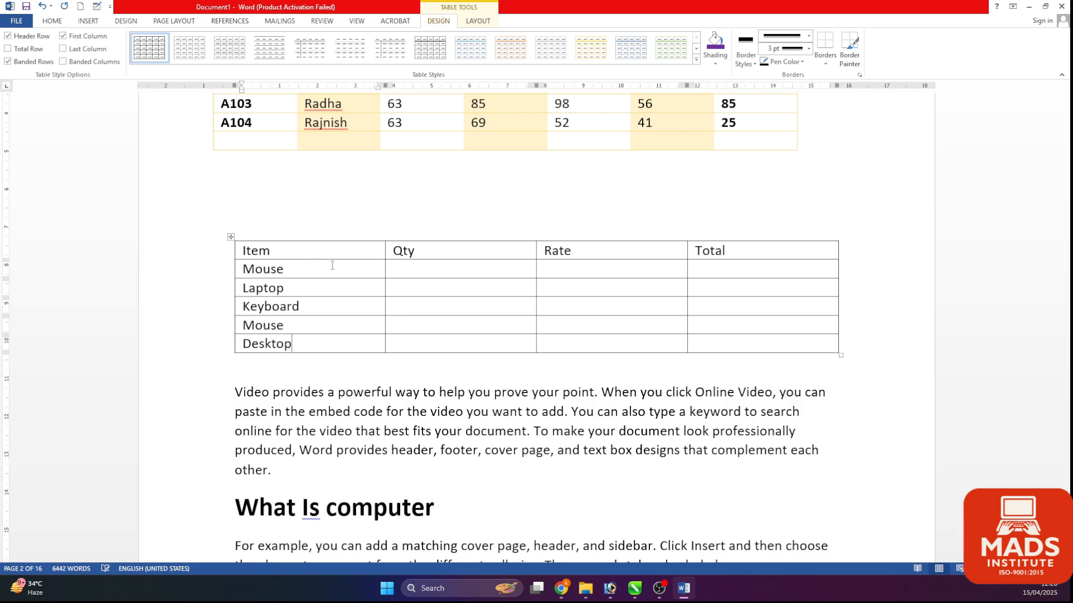
Step: Fill the Qty column of the item table with 10, 5, 60, 10 and 10
key("Tab")
key("Tab")
key("Up")
key("Up")
key("Left")
type("1010620")
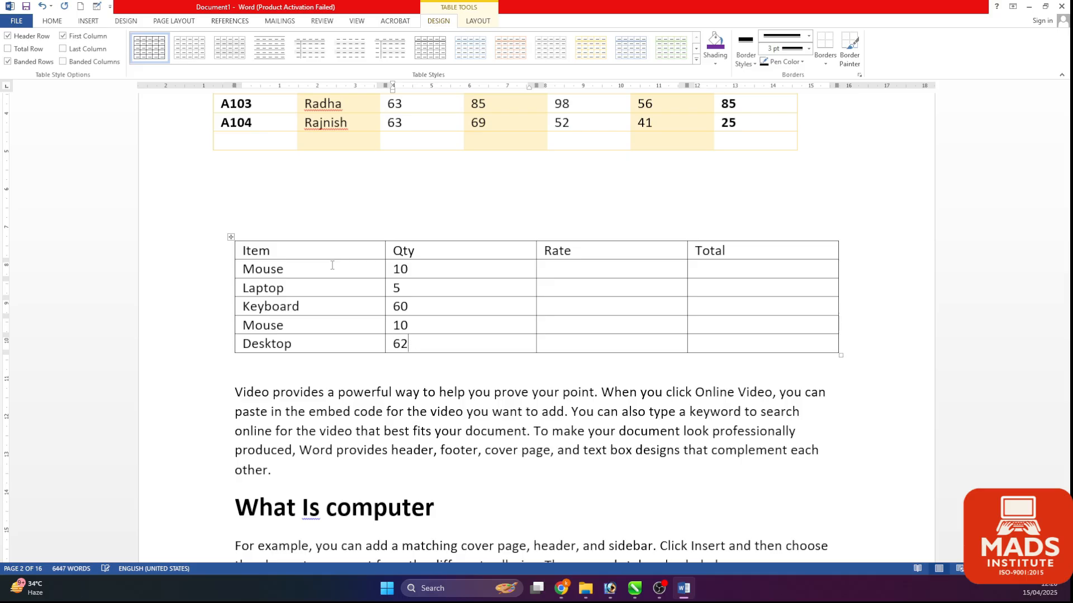
key("BackSpace")
key("BackSpace")
type("10")
Step: Change the second Mouse entry in the Item column to Mouse Pad
double_click(282, 327)
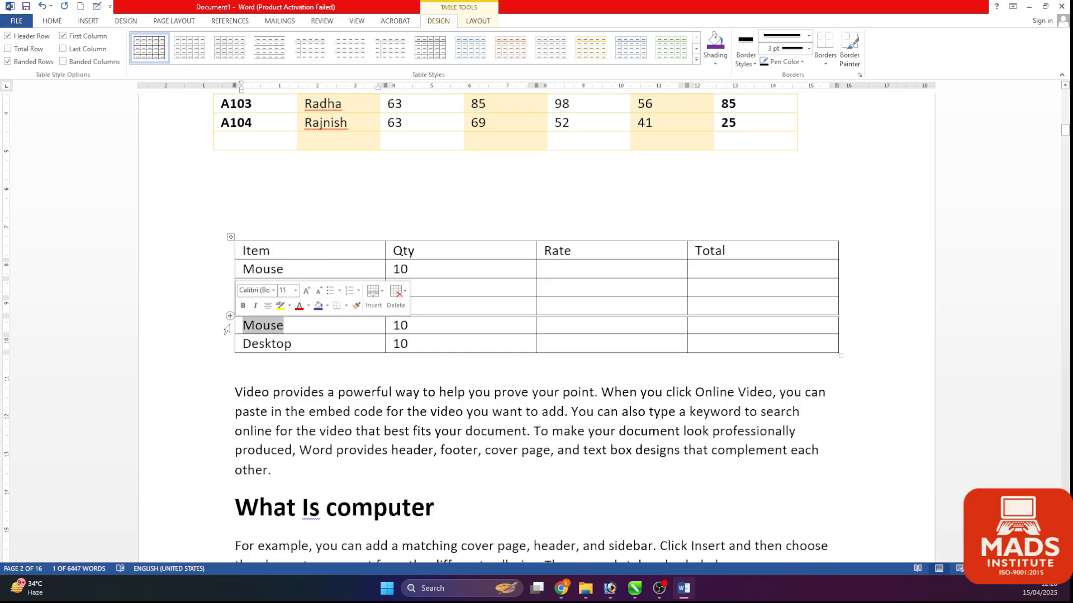
key("Right")
type("Pad")
Step: Fill the Rate column with 160, 16000, 850, 50 and 16000
left_click(581, 284)
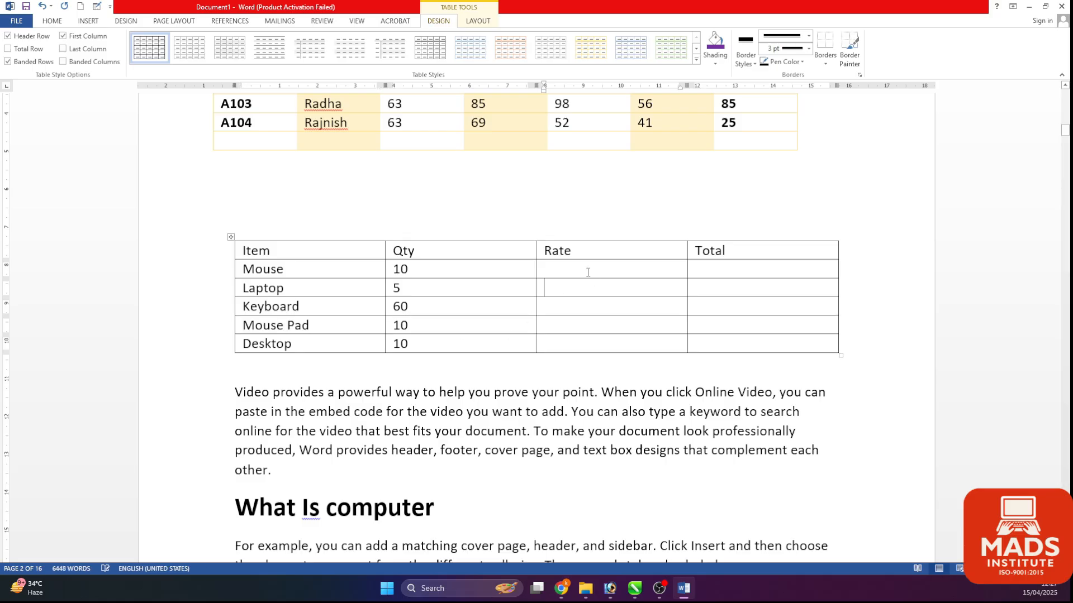
left_click(587, 272)
type("160")
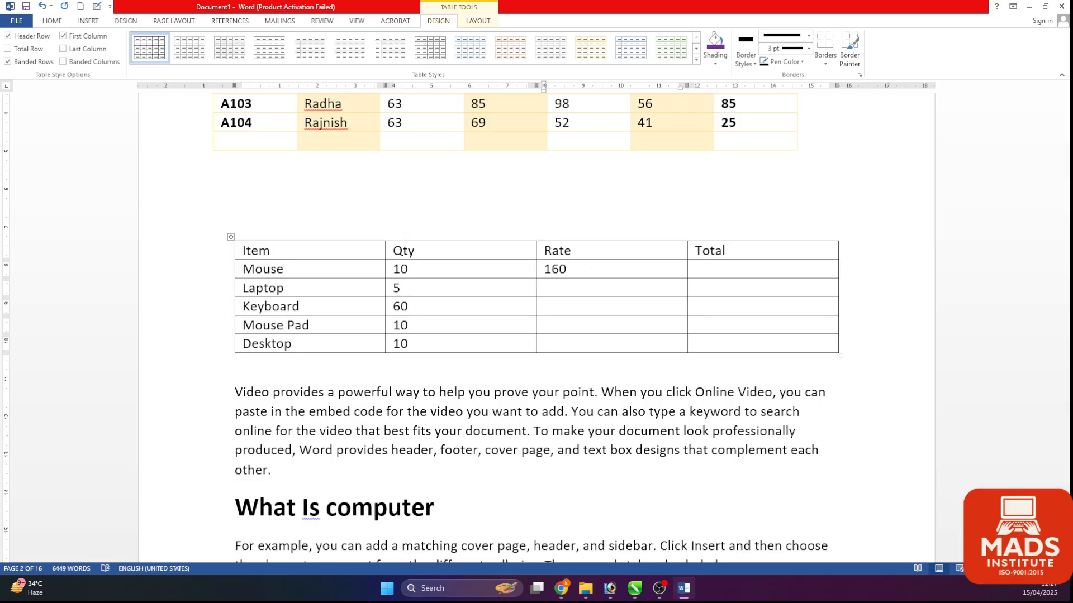
key("Down")
type("160004")
key("Down")
type("850")
type("50")
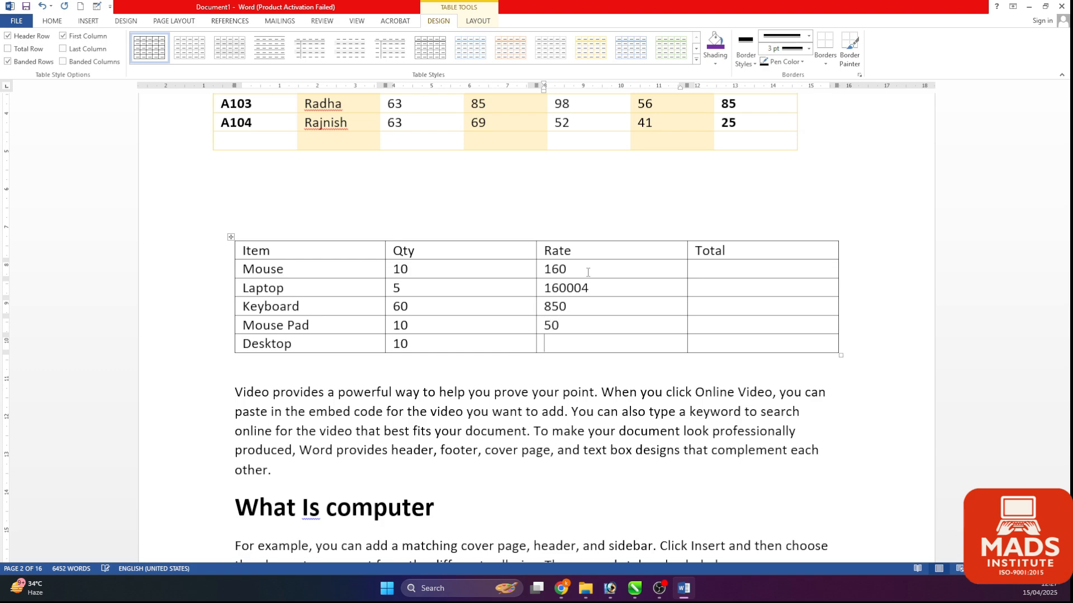
type("16000")
key("BackSpace")
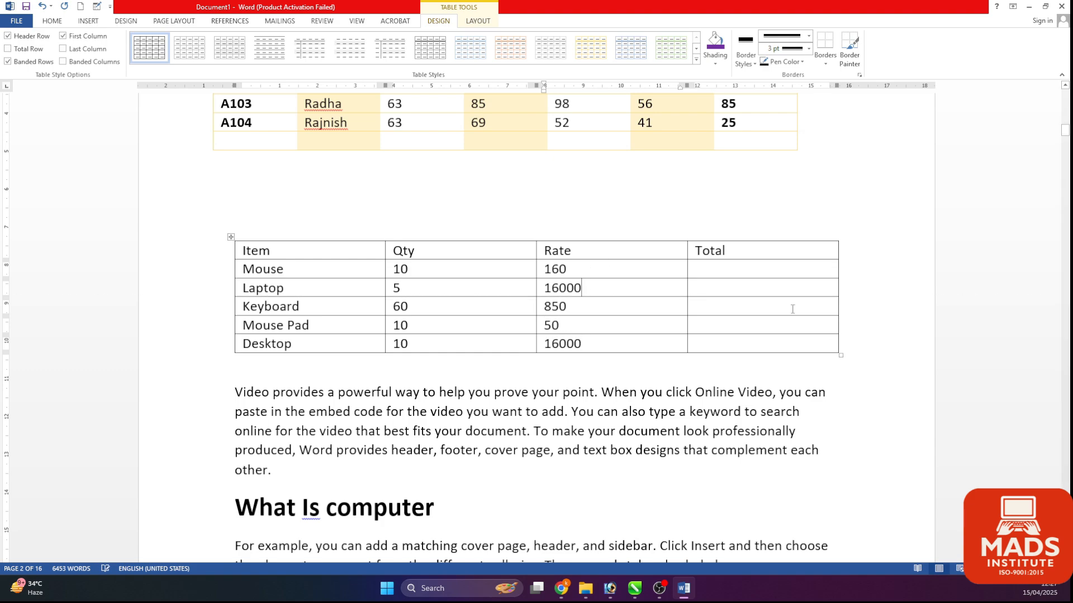
left_click(789, 308)
left_click(551, 287)
Step: Format the item table's heading row in bold Times New Roman at size 12
left_click_drag(261, 252, 790, 250)
left_click(55, 22)
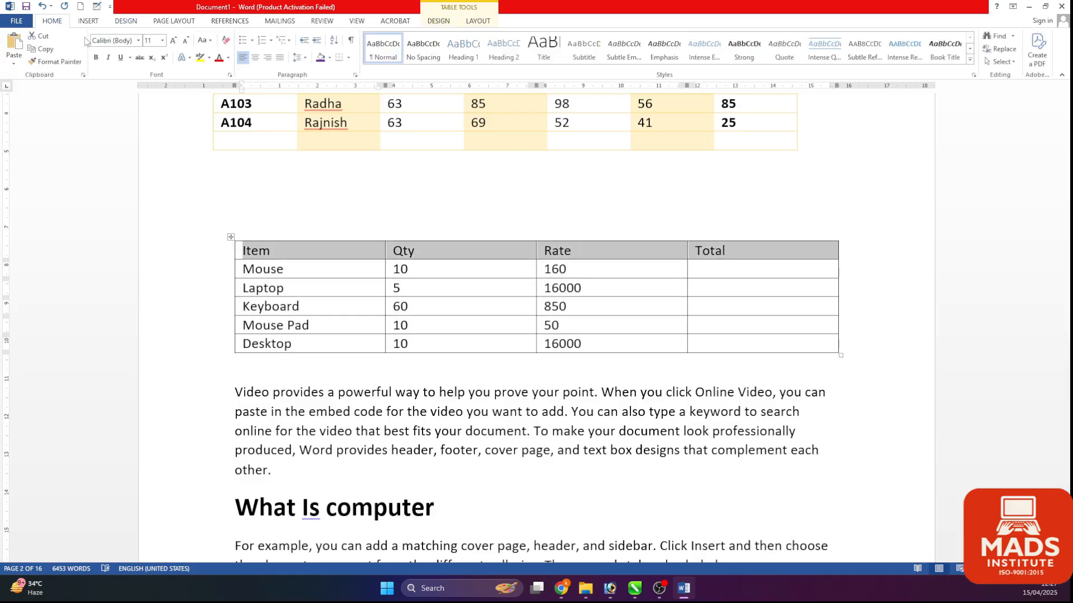
left_click(138, 40)
left_click(142, 107)
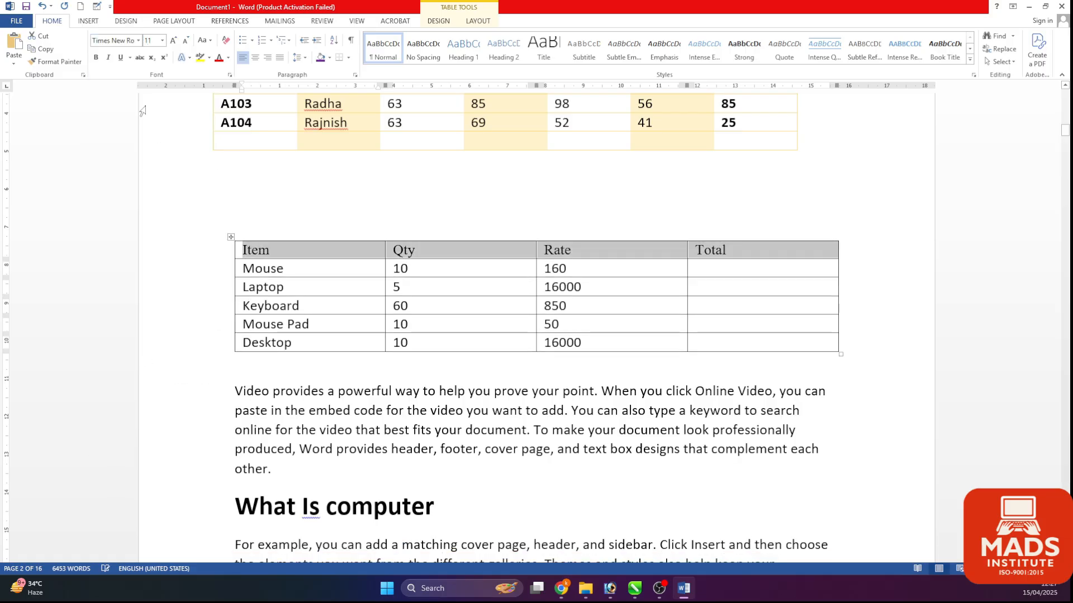
left_click(96, 57)
left_click(186, 40)
left_click(186, 41)
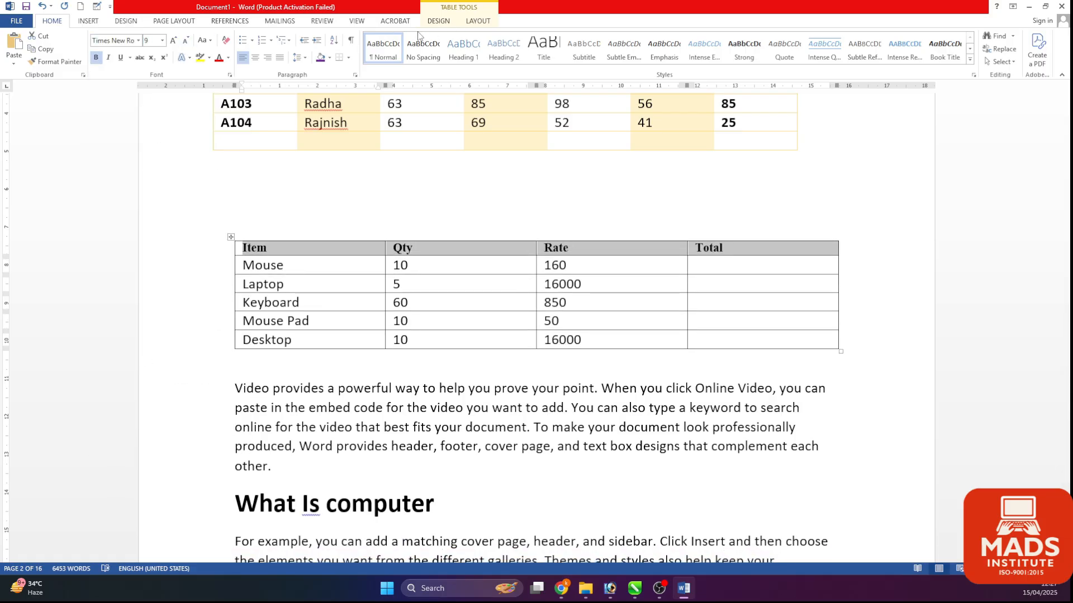
left_click(173, 40)
left_click(173, 40)
left_click(173, 41)
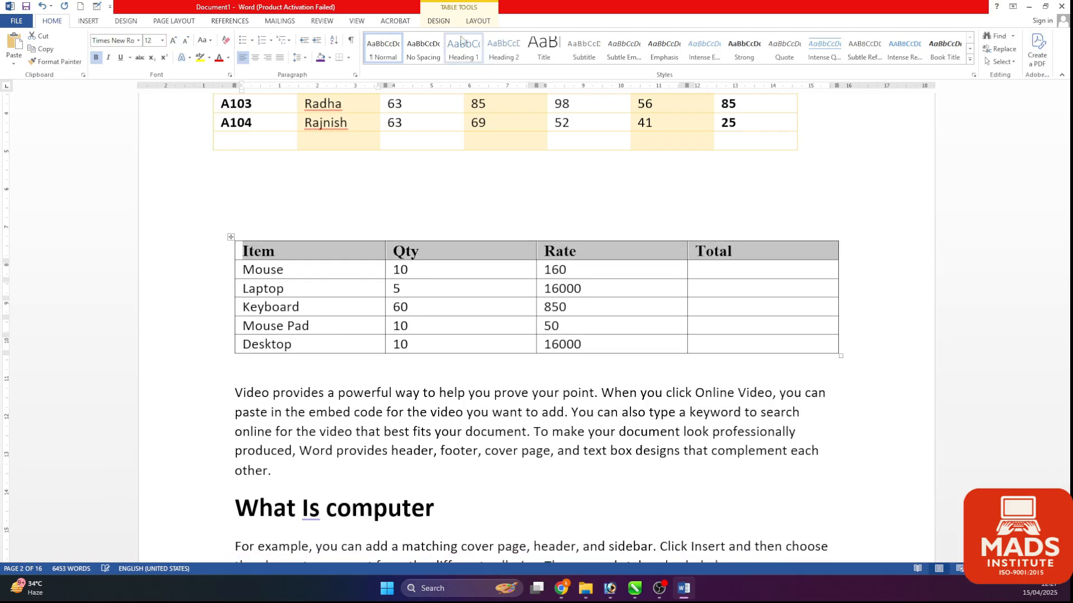
Step: Try a few light grid styles on the item table and apply the solid green list table style
left_click(438, 20)
left_click(470, 48)
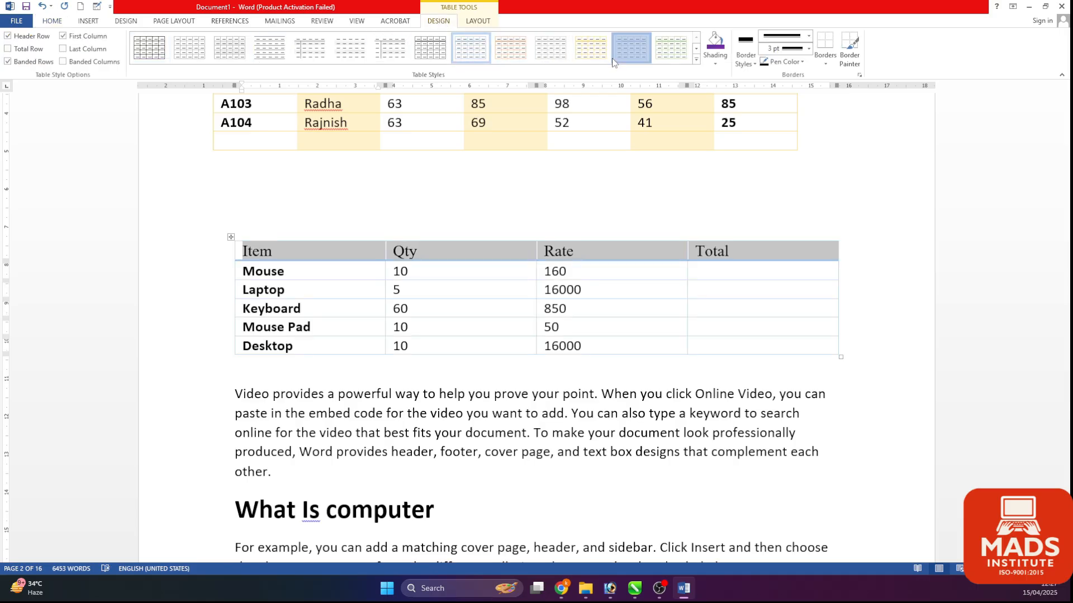
left_click(629, 60)
left_click(696, 59)
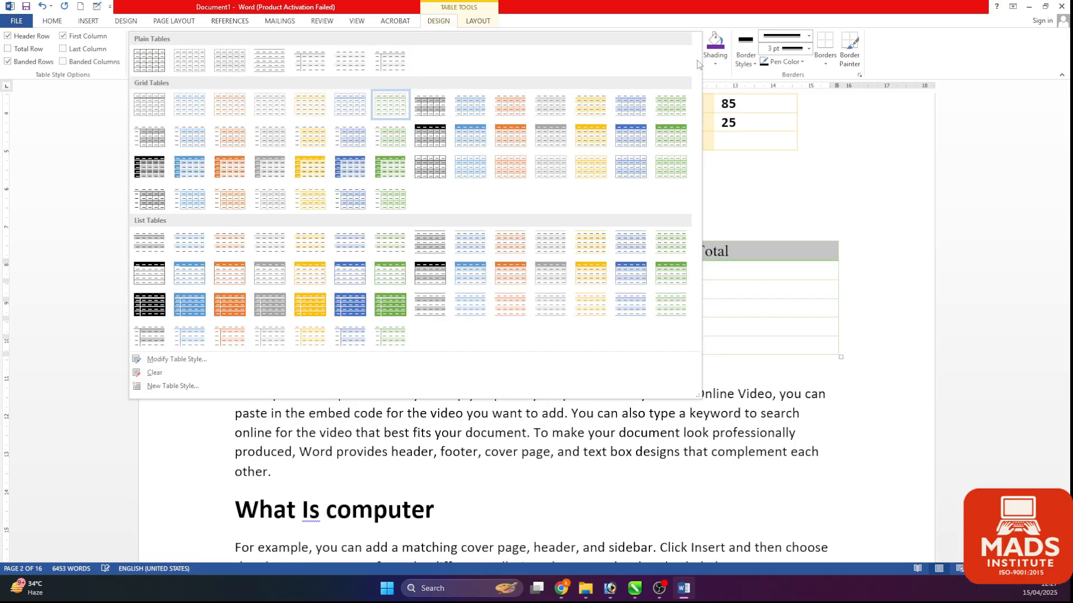
left_click(393, 275)
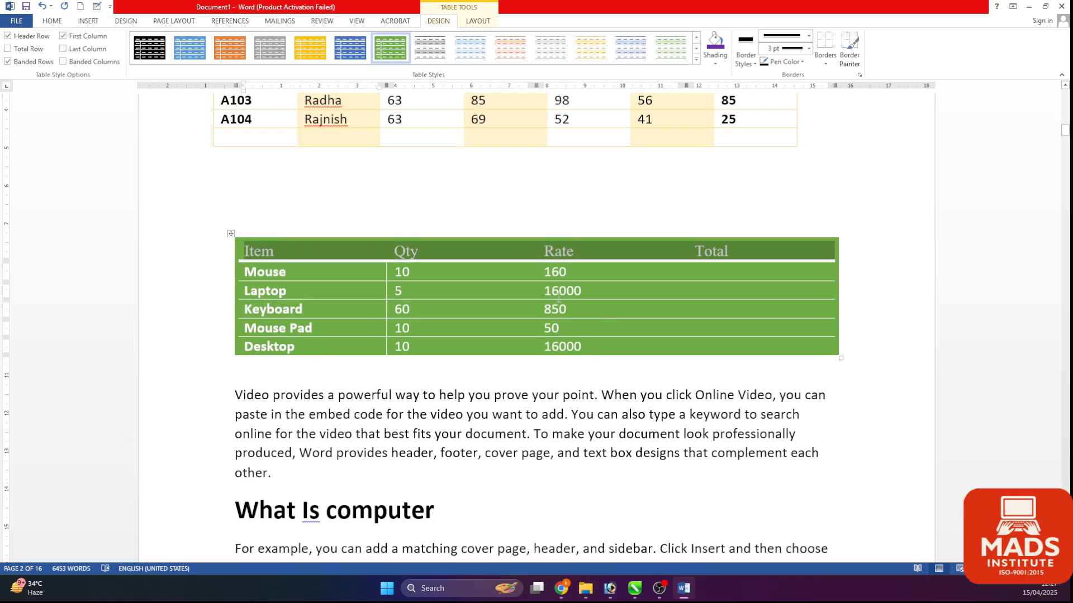
Step: Insert an empty row above the heading row of the item table
left_click(482, 21)
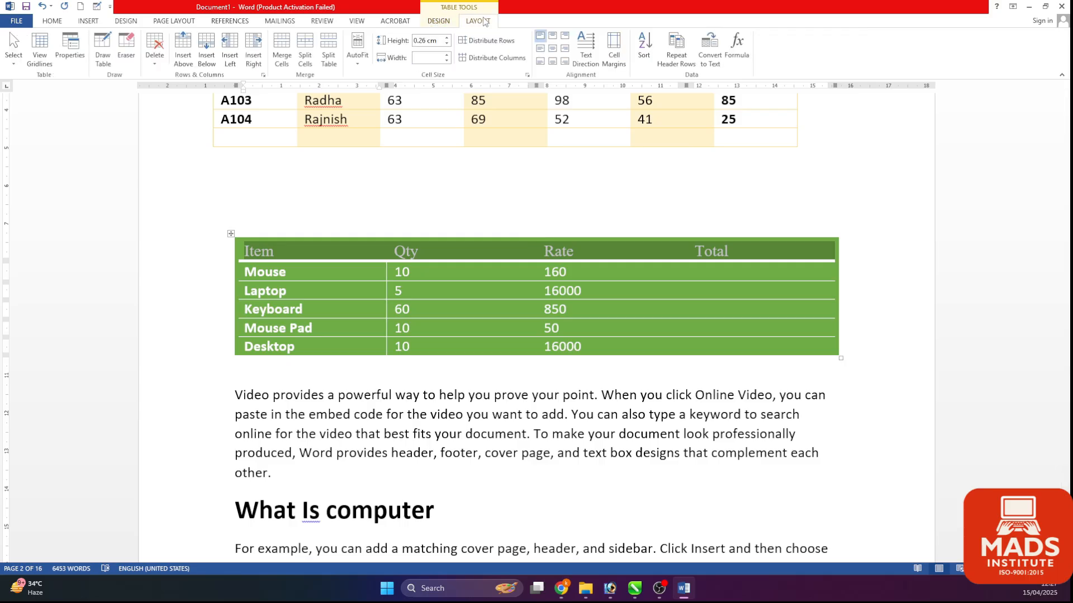
left_click(330, 257)
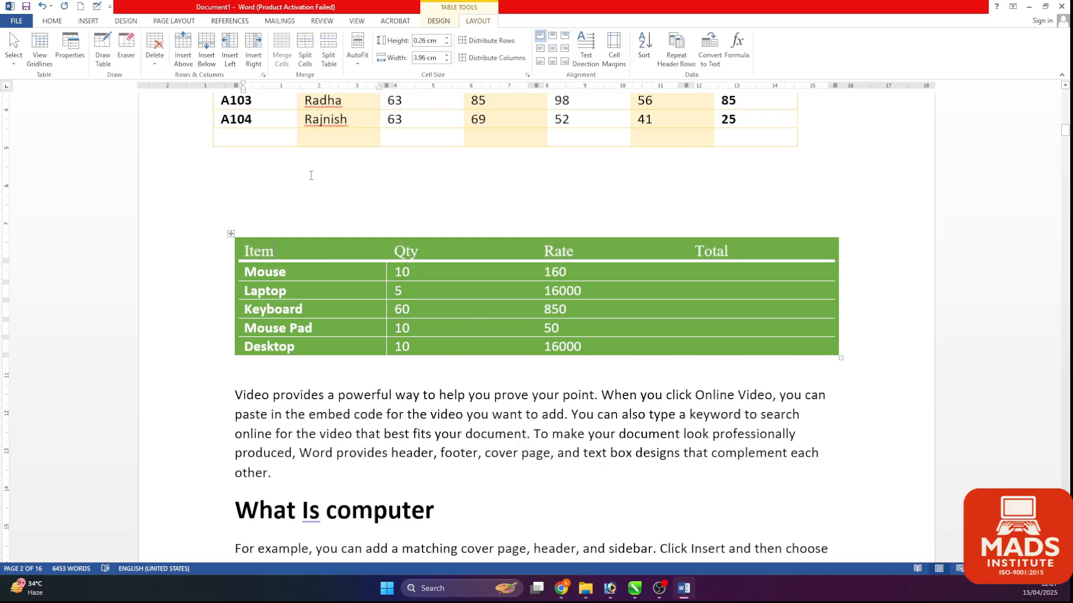
left_click(183, 44)
Step: Apply all borders to every cell of the item table
left_click_drag(300, 246, 694, 245)
left_click(510, 252)
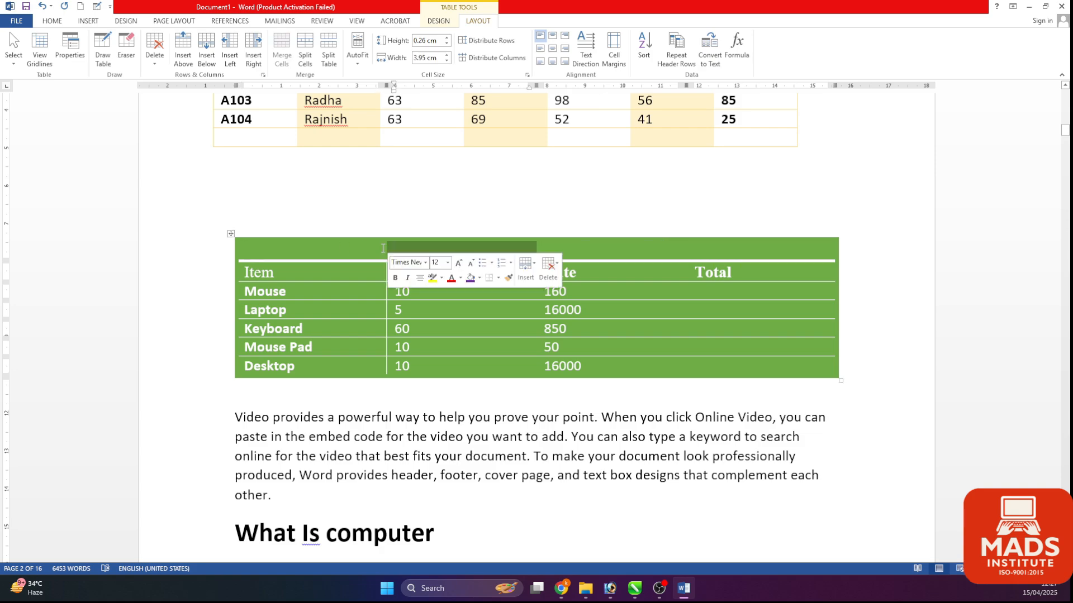
left_click_drag(304, 247, 739, 362)
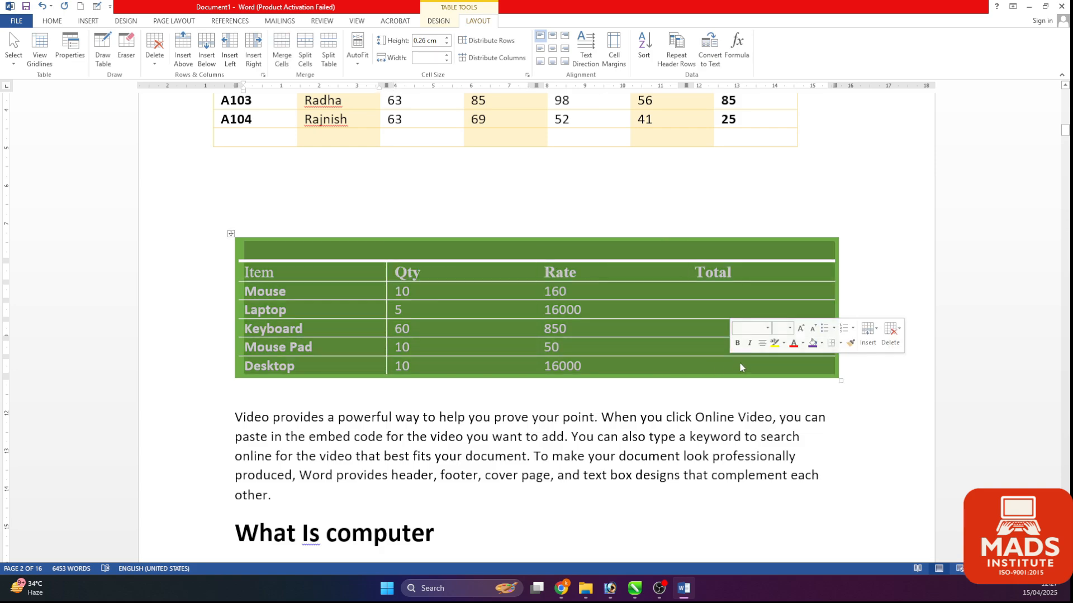
left_click(439, 21)
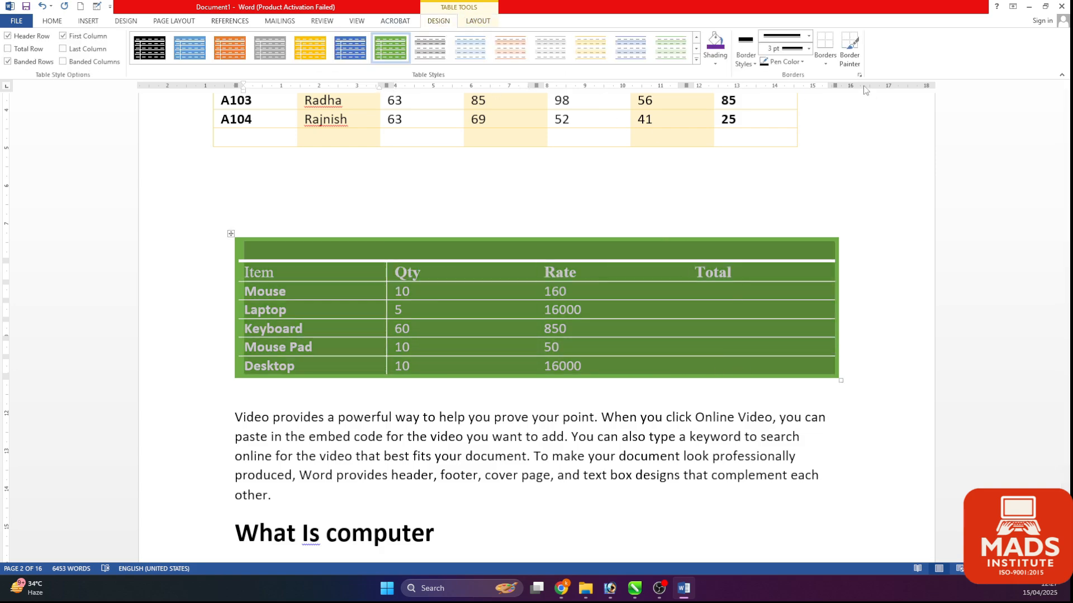
left_click(825, 63)
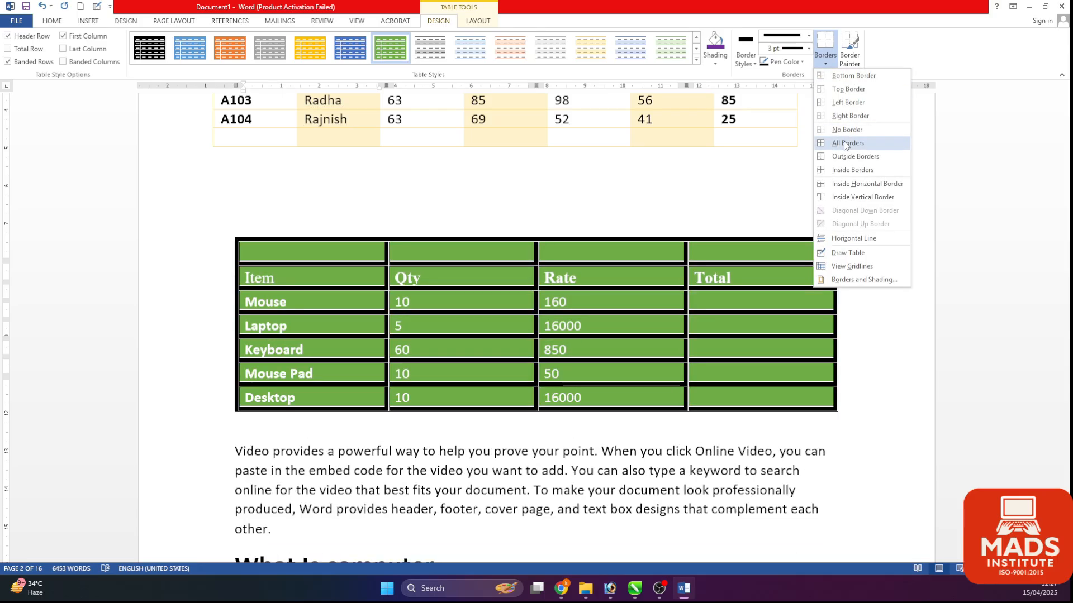